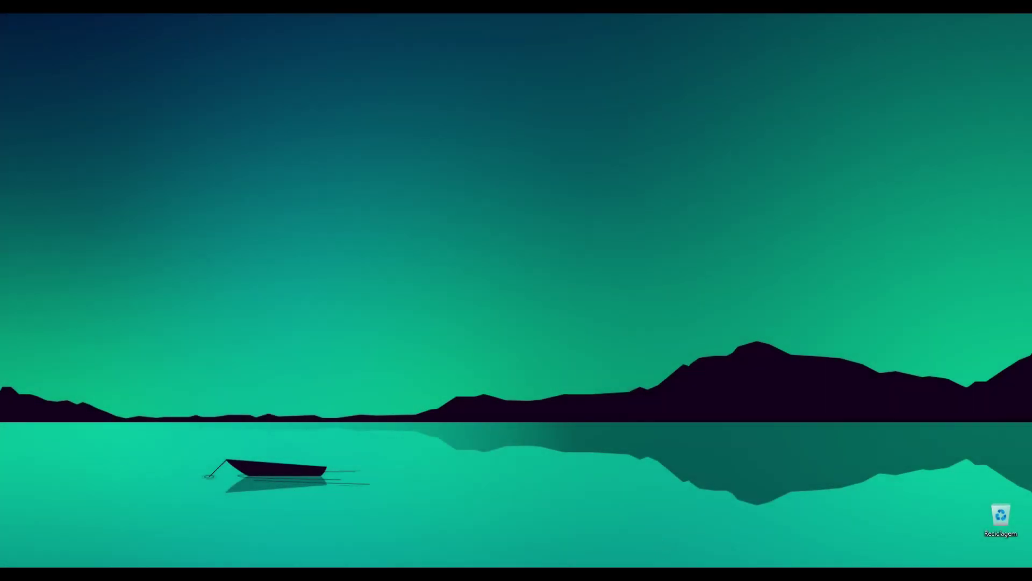
Step: Find Ultra Dynamic Sky in the Vault by searching 'ultra' and add it to the project
click(699, 566)
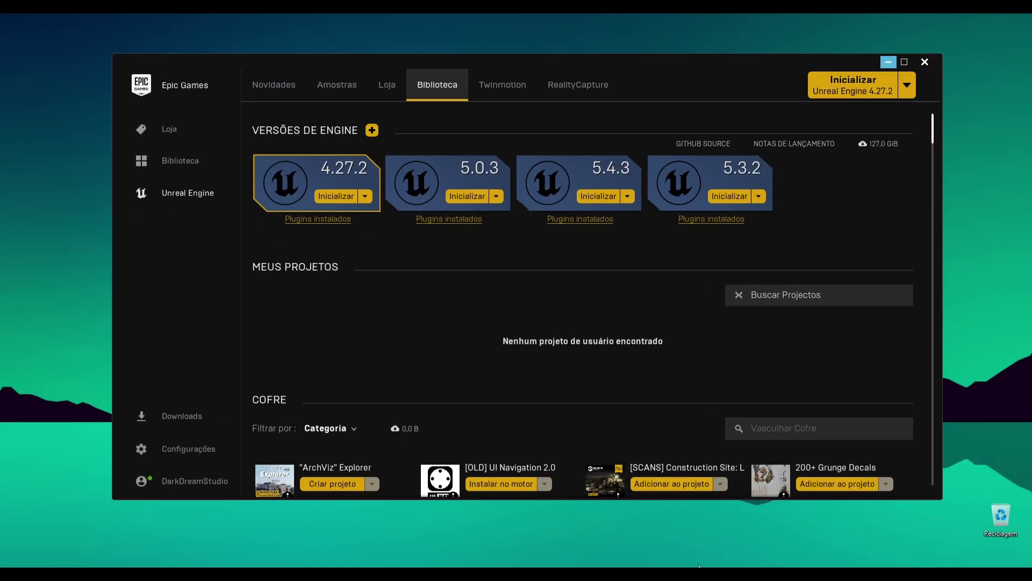
scroll(613, 419, down, 4)
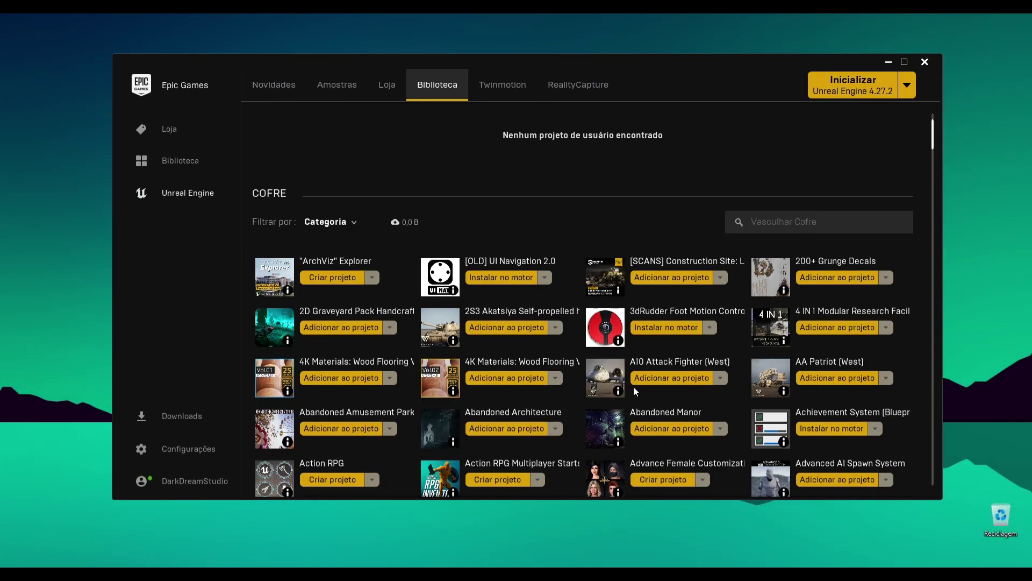
click(765, 218)
text(ul)
text(tra dynami sky)
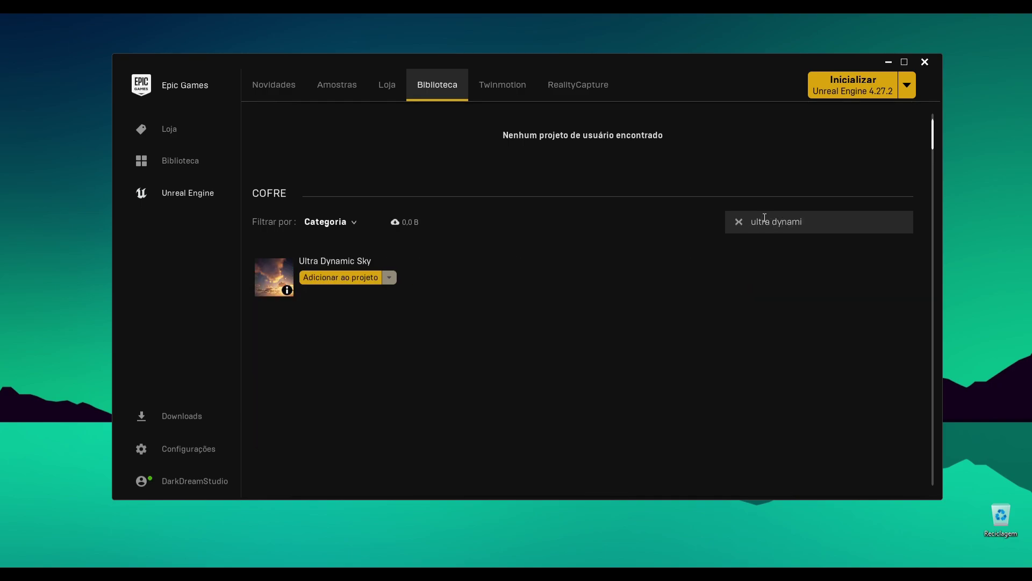
click(357, 282)
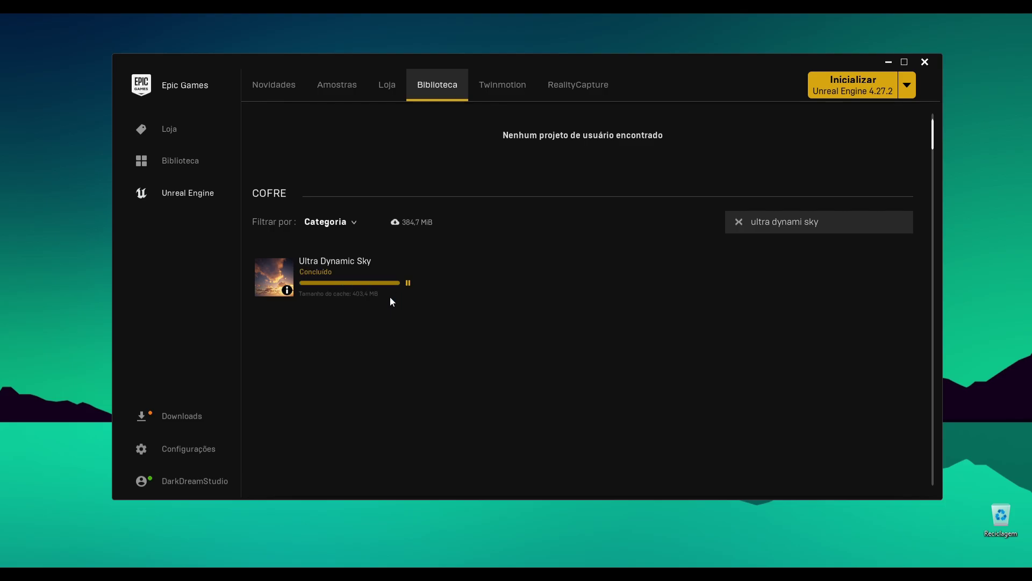
Step: Remove Ultra Dynamic Sky's downloaded local content and minimize the launcher
click(390, 278)
click(393, 293)
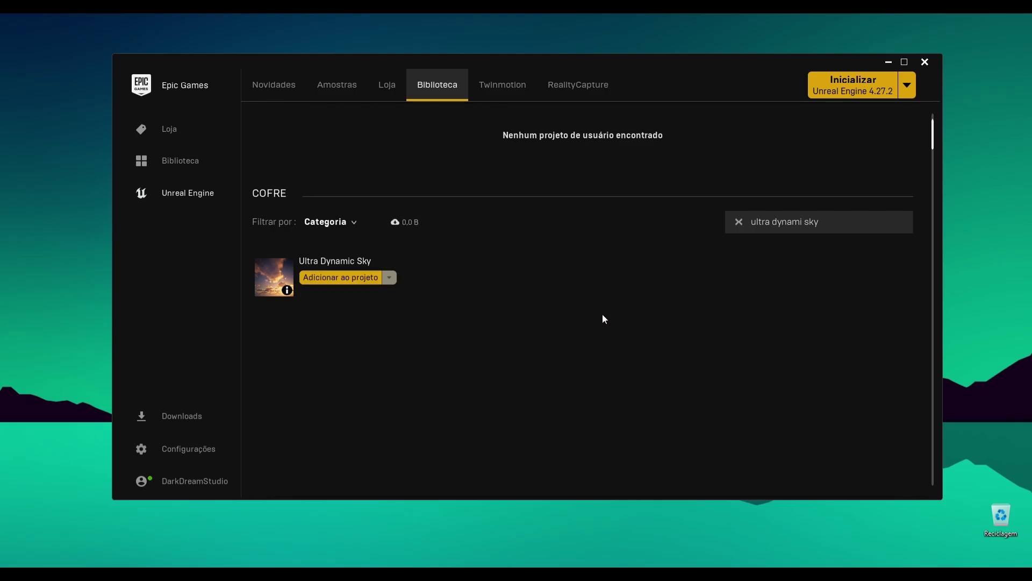
click(888, 63)
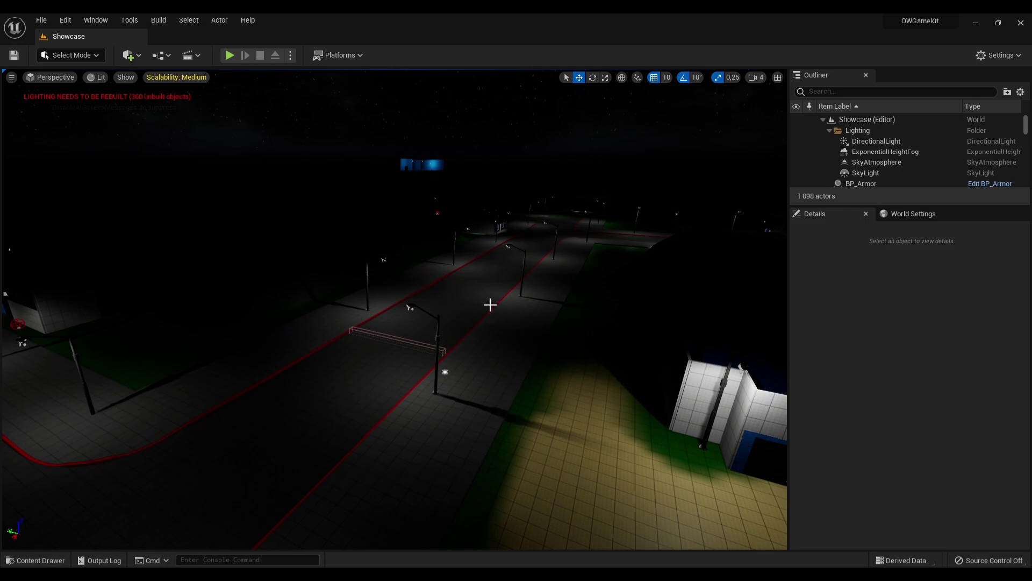
Step: Select BP_Sky, SkyLight, SkyAtmosphere, ExponentialHeightFog and DirectionalLight in the Outliner
right_drag(490, 305, 516, 301)
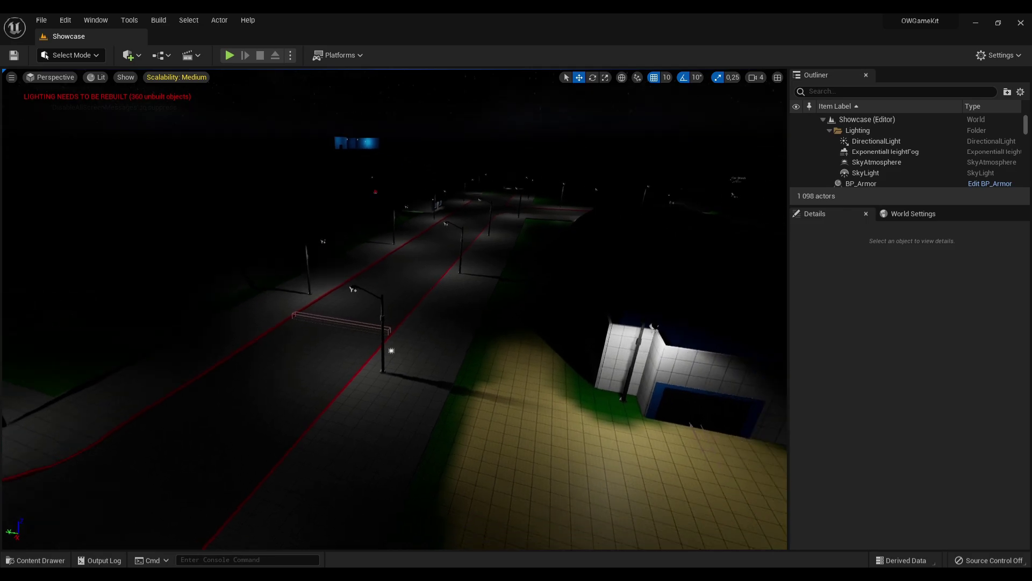
right_drag(376, 384, 403, 305)
click(439, 230)
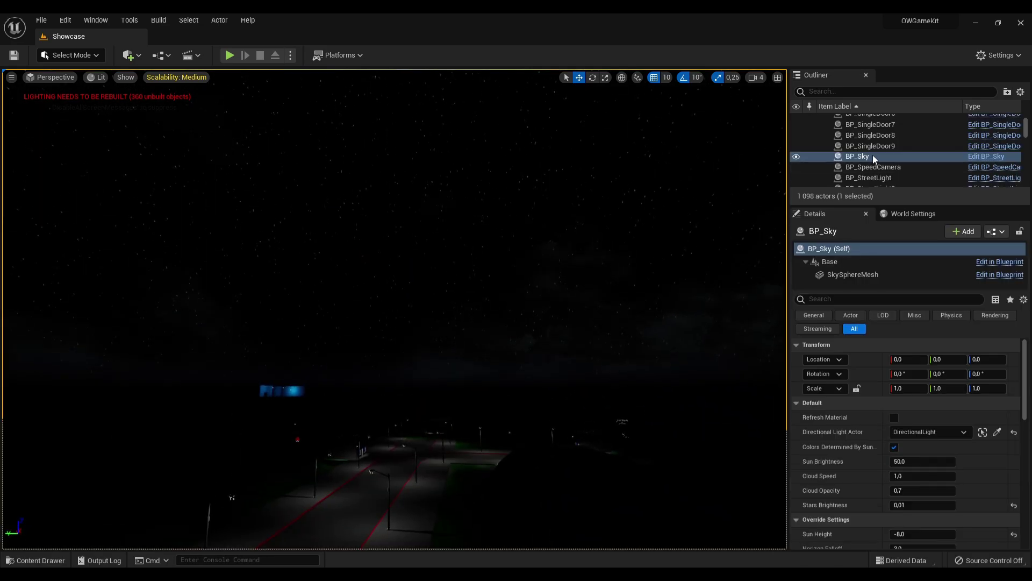
scroll(867, 160, up, 3)
scroll(866, 162, up, 3)
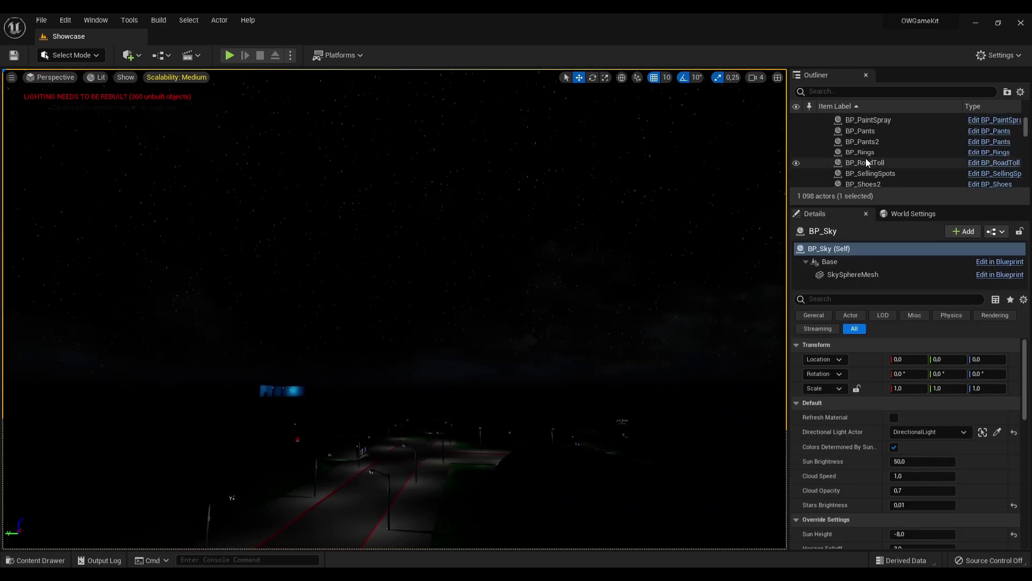
scroll(865, 158, up, 3)
scroll(866, 158, up, 3)
scroll(866, 157, up, 3)
scroll(867, 157, up, 3)
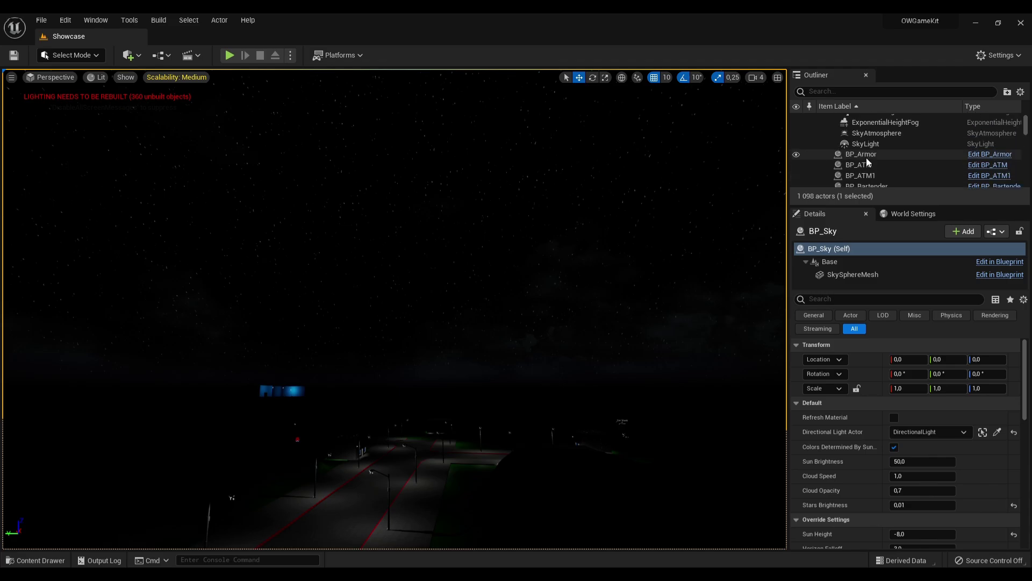
scroll(866, 157, up, 3)
ctrl+click(870, 173)
ctrl+click(873, 162)
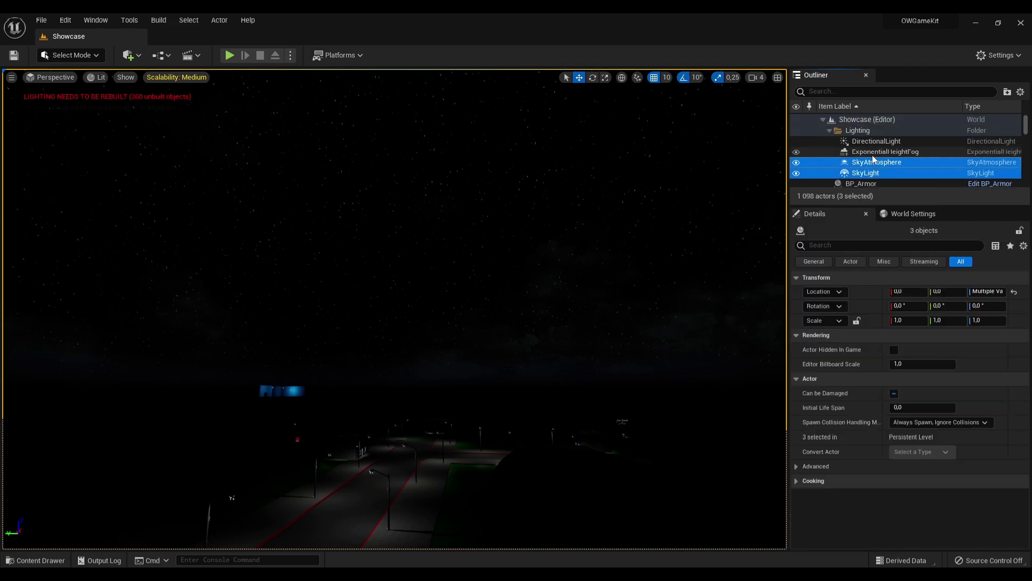
ctrl+click(873, 152)
ctrl+click(874, 140)
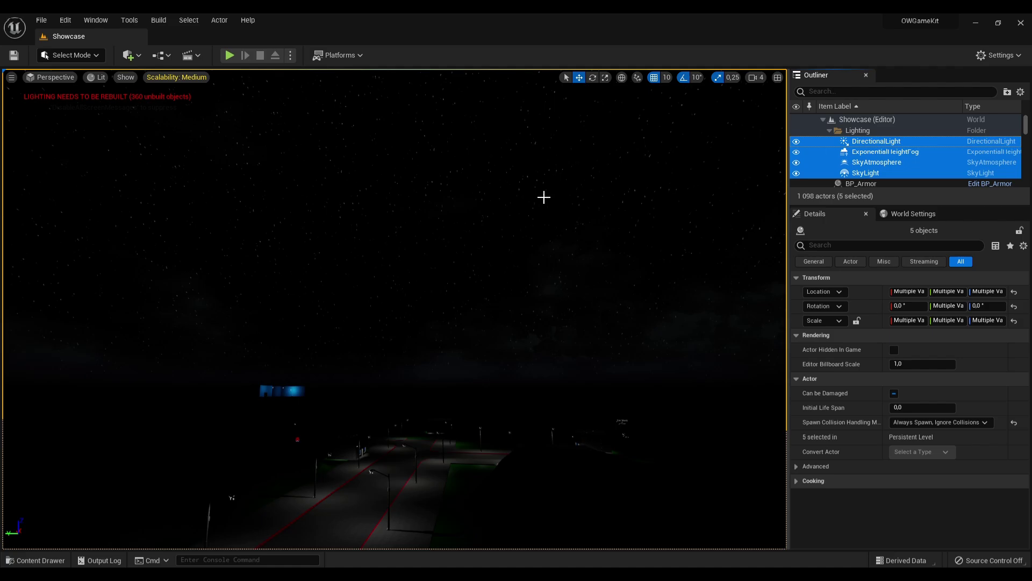
Step: Delete the five selected actors, choosing Yes All despite references
key(Delete)
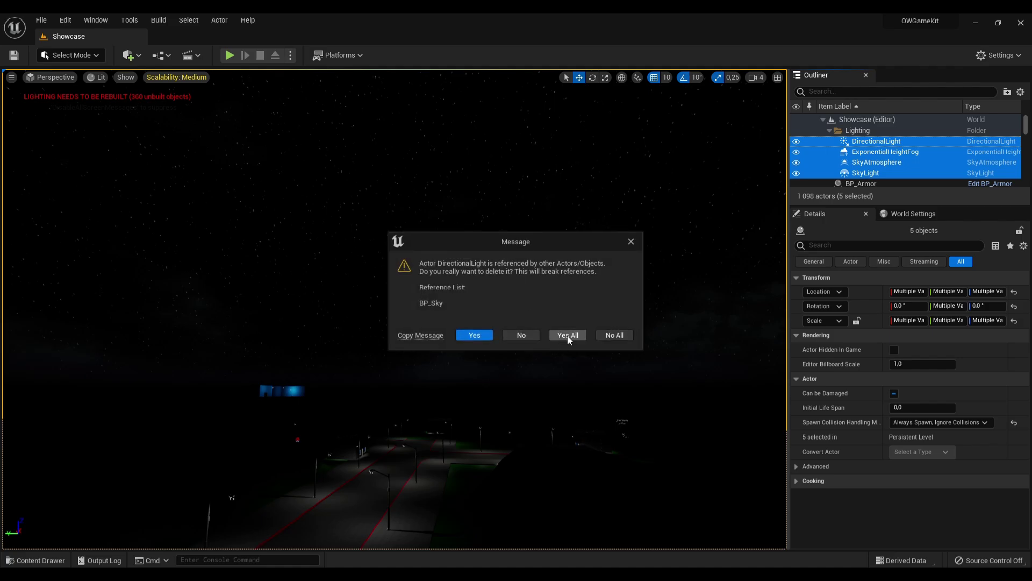
click(568, 335)
right_drag(526, 327, 471, 281)
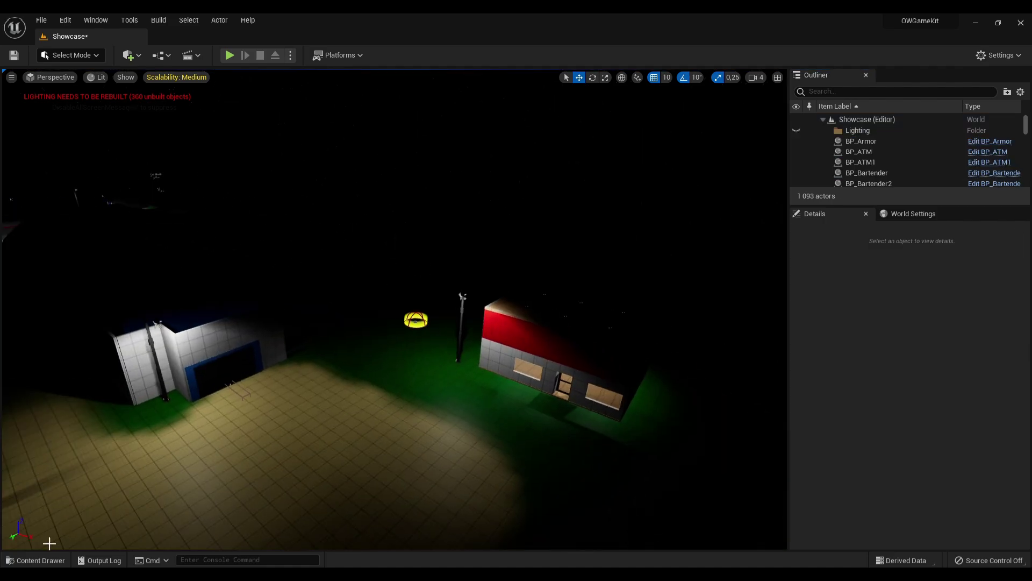
Step: Drag Ultra_Dynamic_Sky and Ultra_Dynamic_Weather from UltraDynamicSky > Blueprints into the viewport
click(36, 560)
double_click(244, 423)
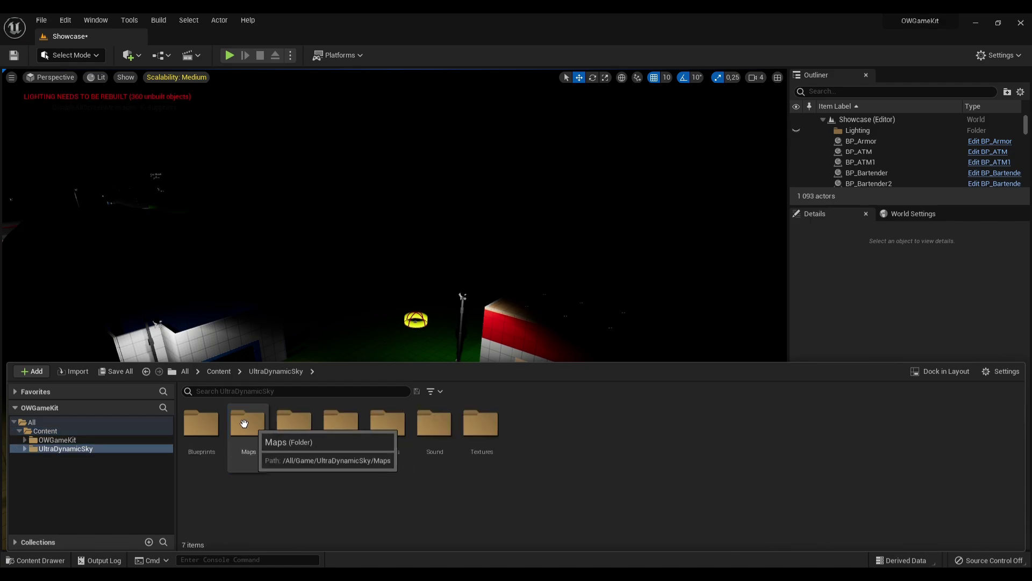
double_click(201, 423)
click(714, 425)
ctrl+click(753, 419)
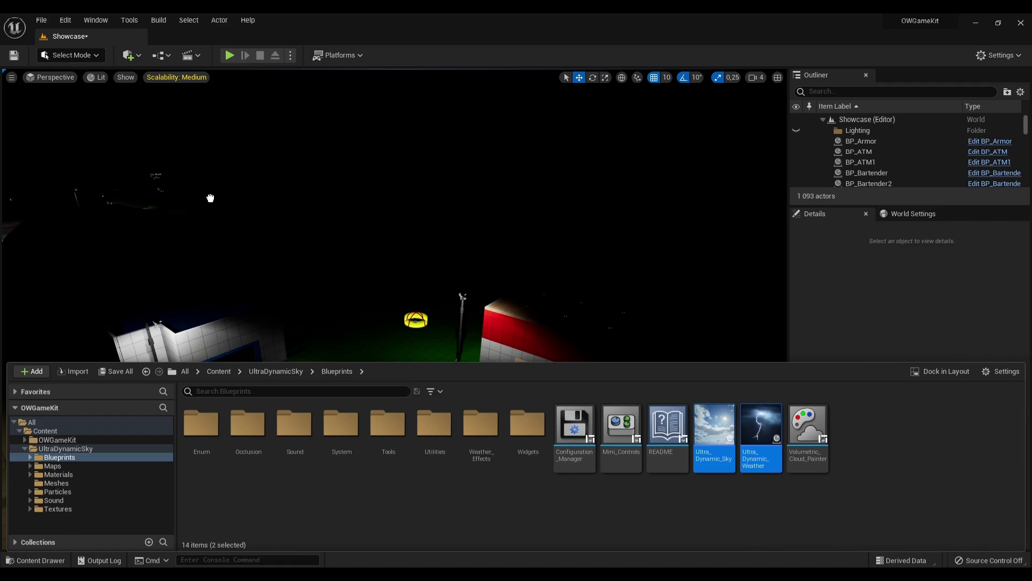
drag(210, 198, 210, 198)
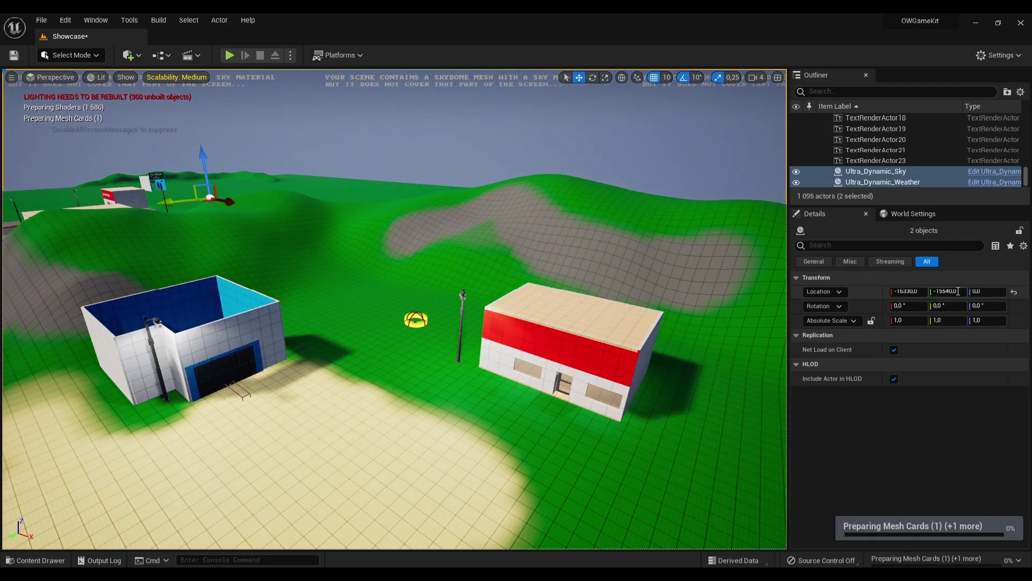
Step: Reset both actors' Location to 0,0,0, then select Ultra_Dynamic_Sky alone
click(1014, 291)
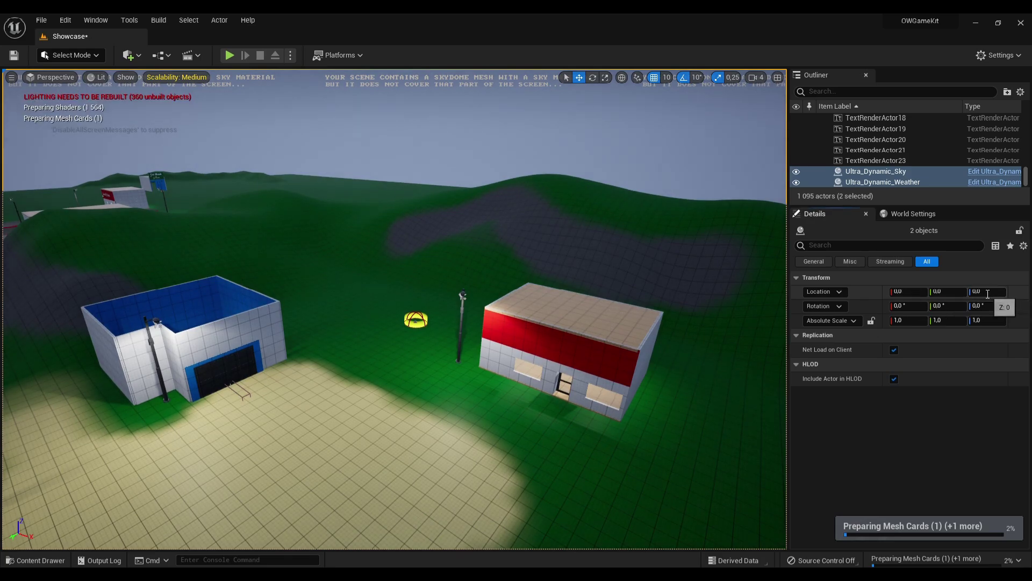
click(987, 293)
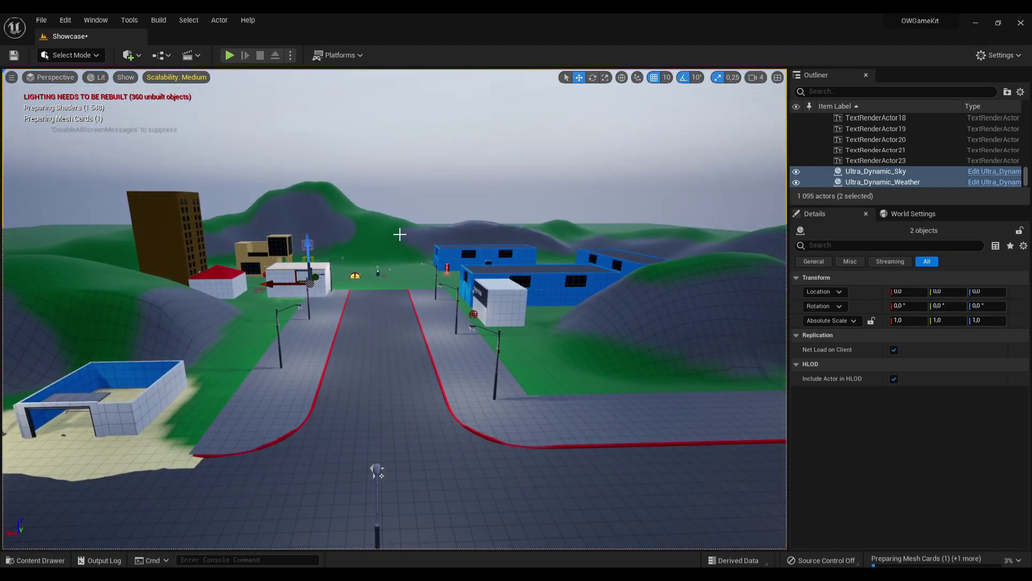
drag(416, 246, 387, 215)
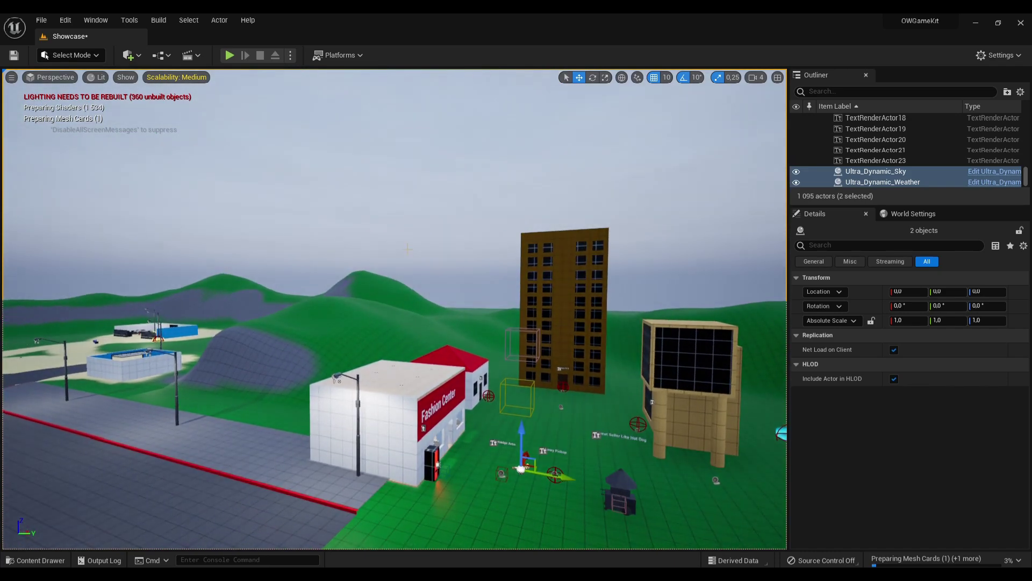
click(433, 195)
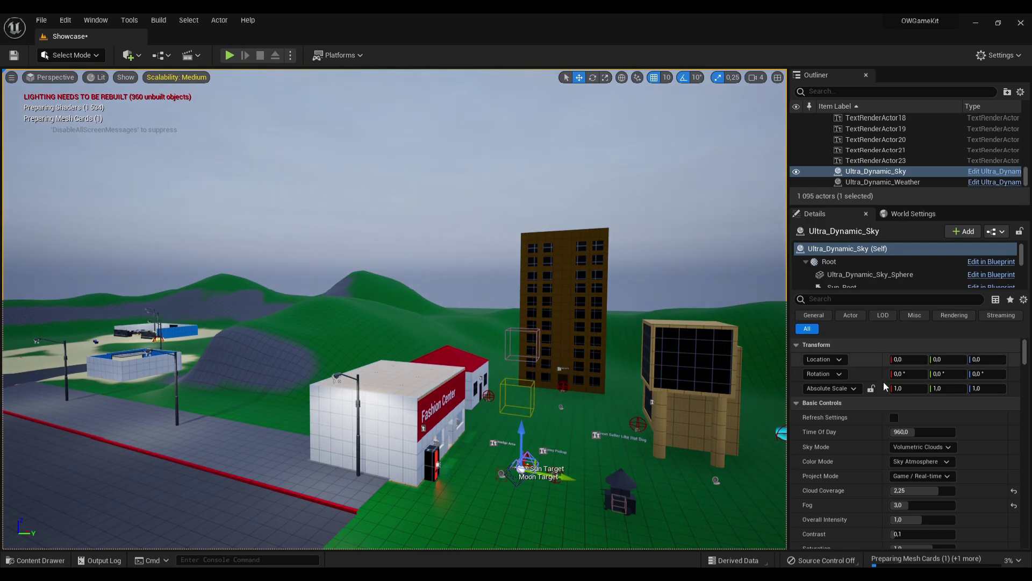
Step: Search 'clo' in OWGameKit > Widgets, open W_Clock, and maximize its editor window
click(54, 562)
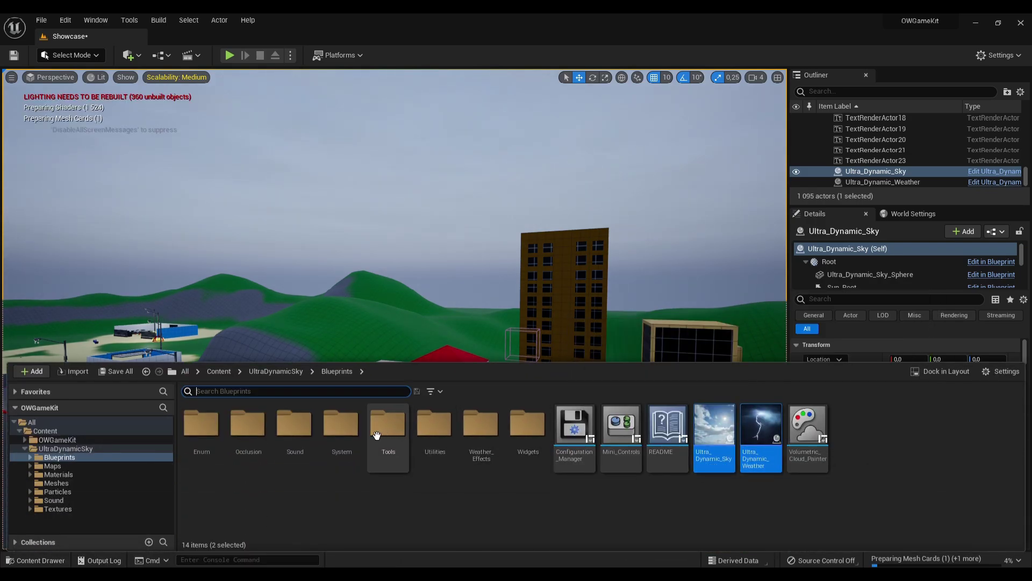
click(218, 371)
double_click(203, 424)
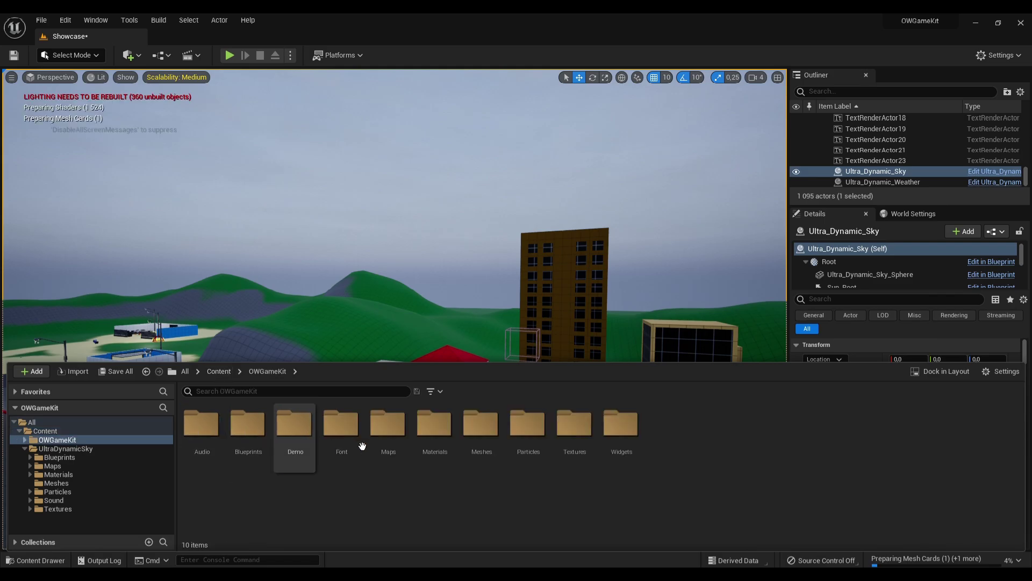
double_click(621, 424)
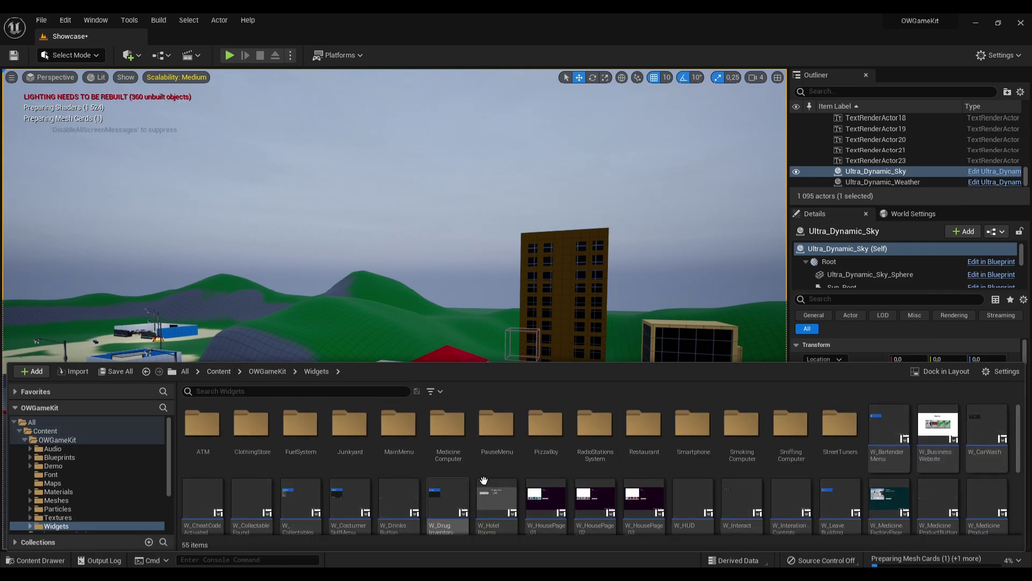
click(361, 391)
text(cl)
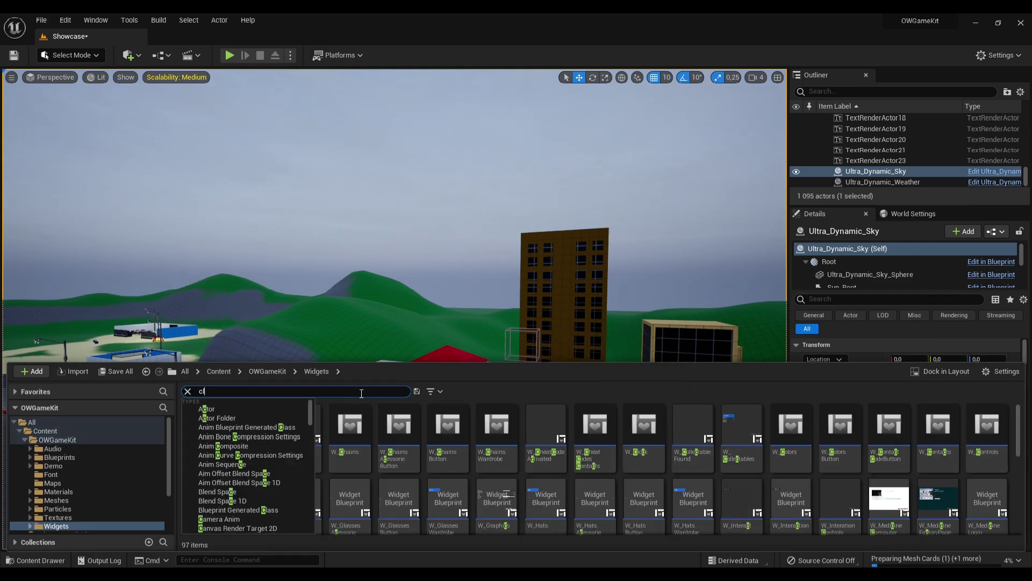
text(o)
click(404, 430)
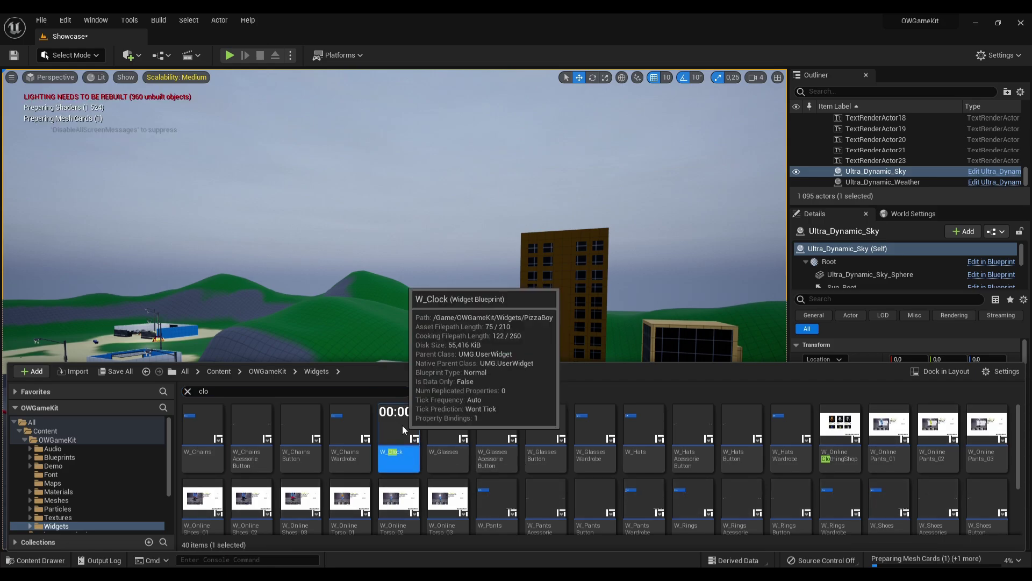
double_click(417, 429)
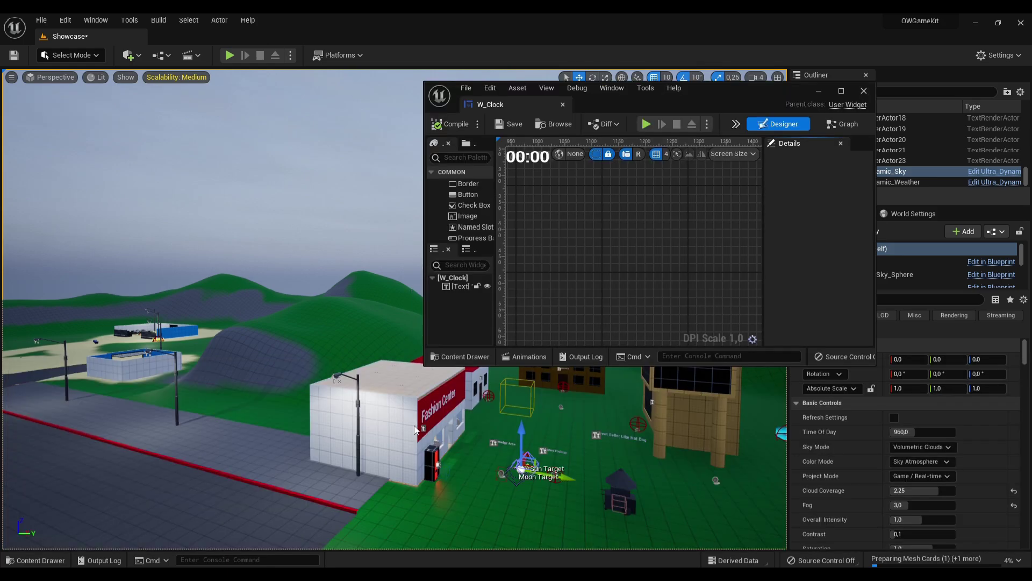
drag(723, 95, 666, 22)
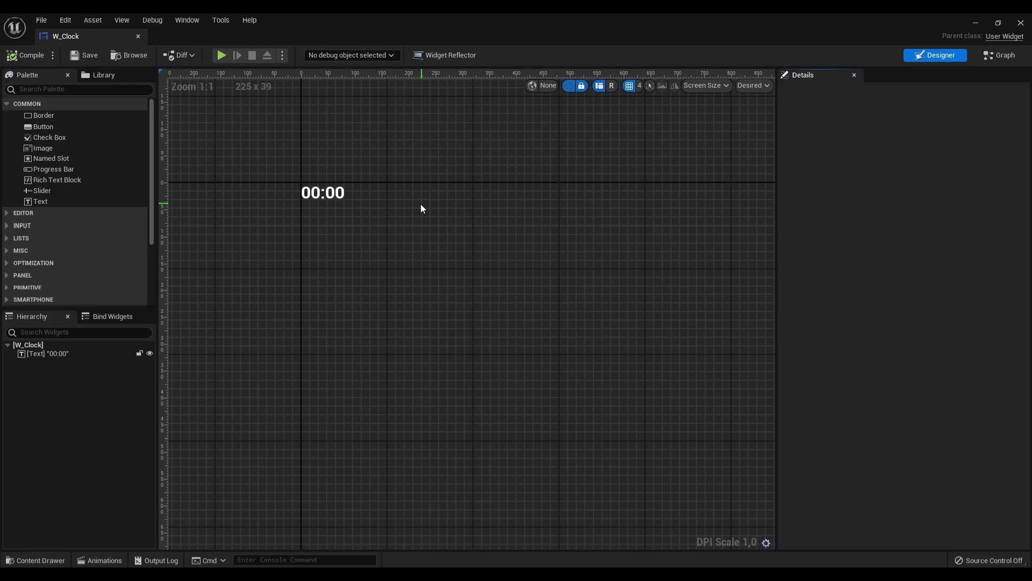
Step: Open the GetText_0 function graph and move the game instance nodes aside
click(1000, 55)
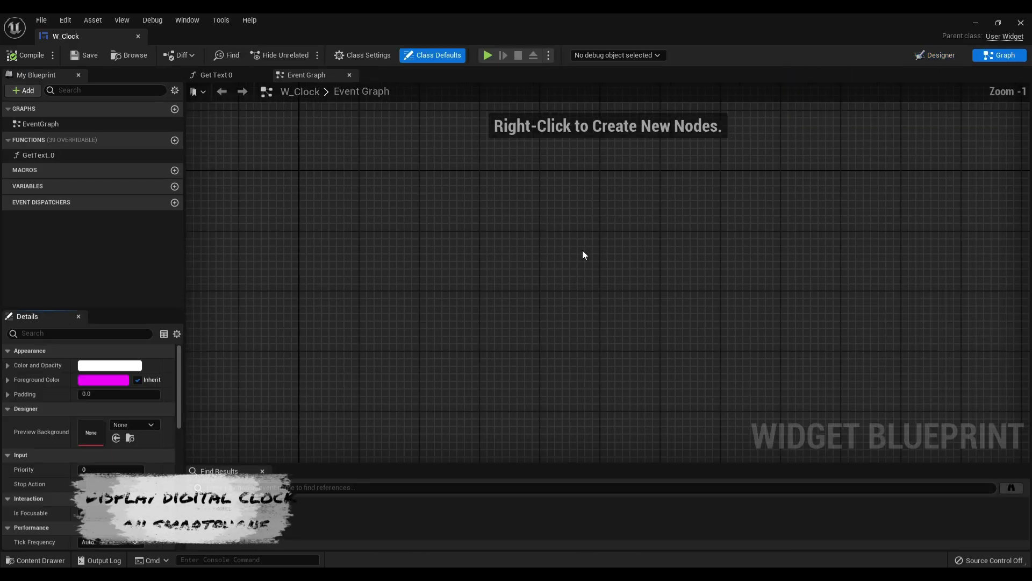
scroll(603, 261, down, 7)
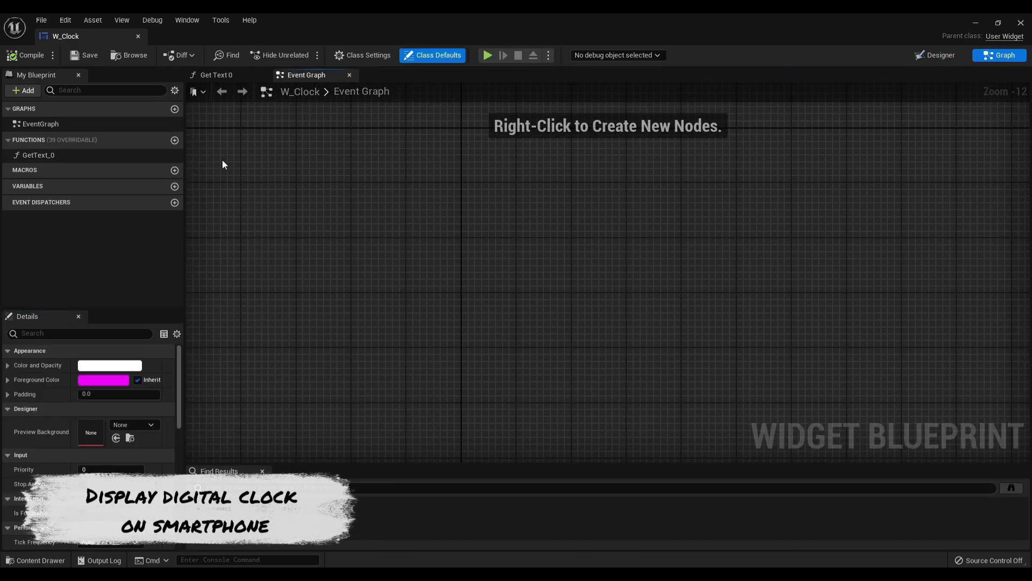
double_click(38, 155)
scroll(423, 278, up, 3)
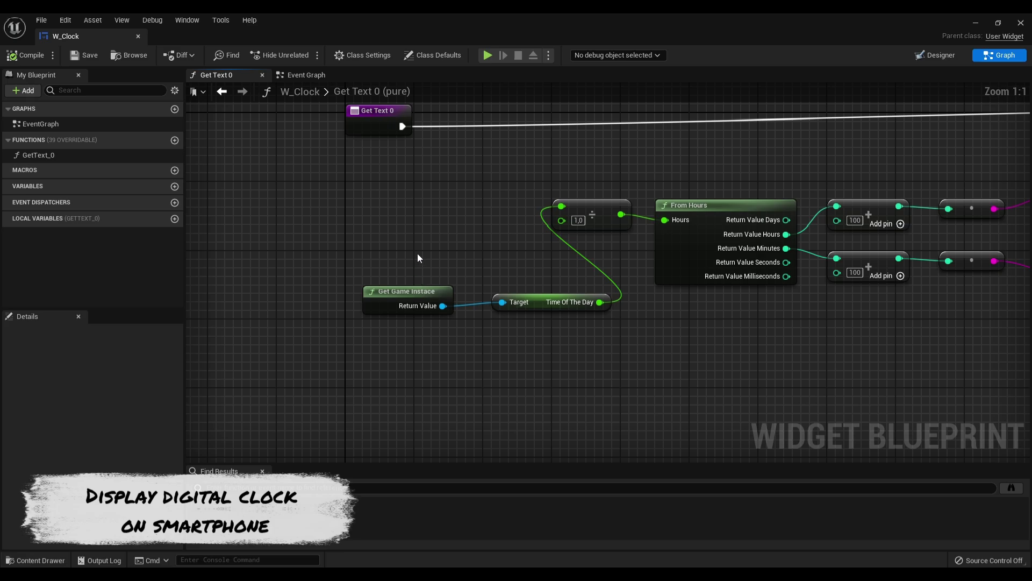
right_drag(419, 258, 471, 279)
mouse_move(414, 295)
mouse_down()
mouse_move(602, 341)
mouse_move(314, 287)
mouse_up()
right_drag(579, 310, 288, 286)
scroll(288, 286, down, 2)
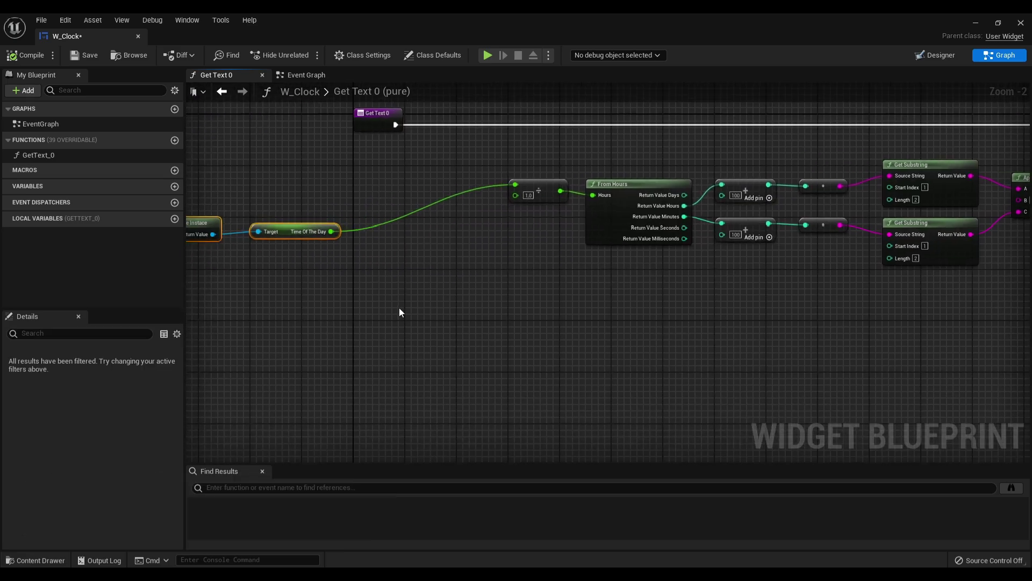
Step: Add a Get Actor Of Class node with class Ultra_Dynamic_Sky
right_click(399, 308)
text(get)
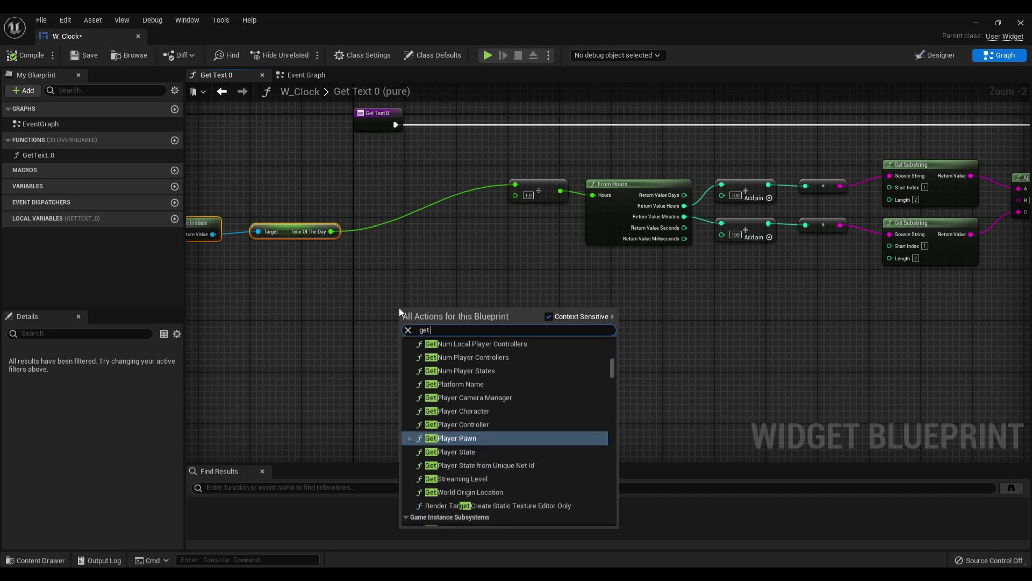
text( acto)
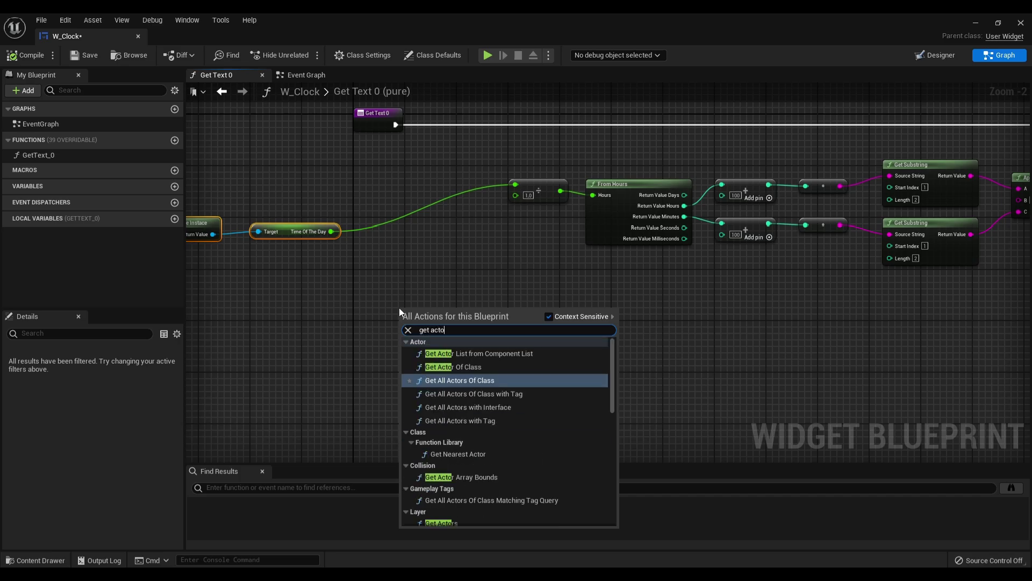
text(r o)
key(Return)
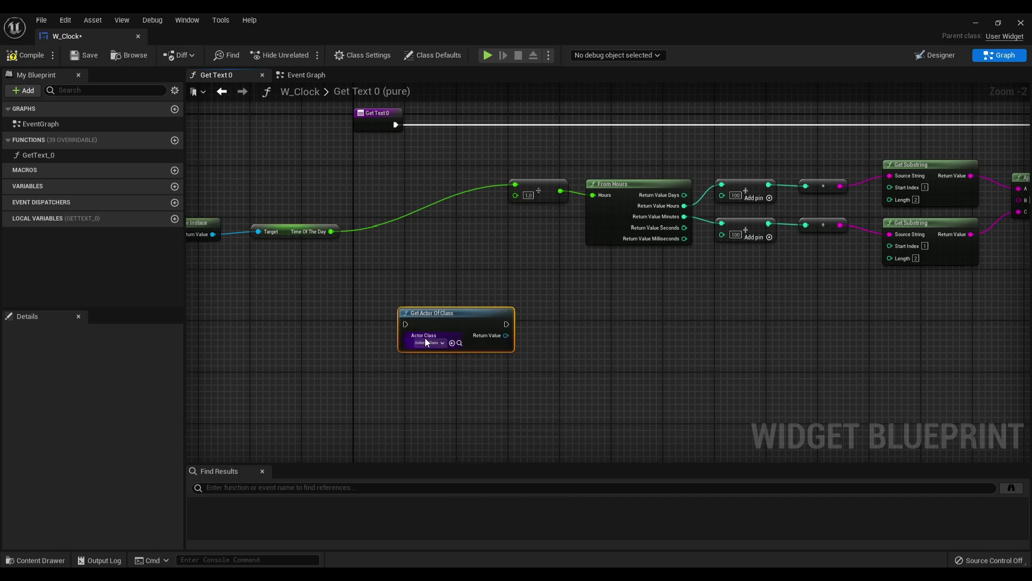
click(425, 342)
text(ul)
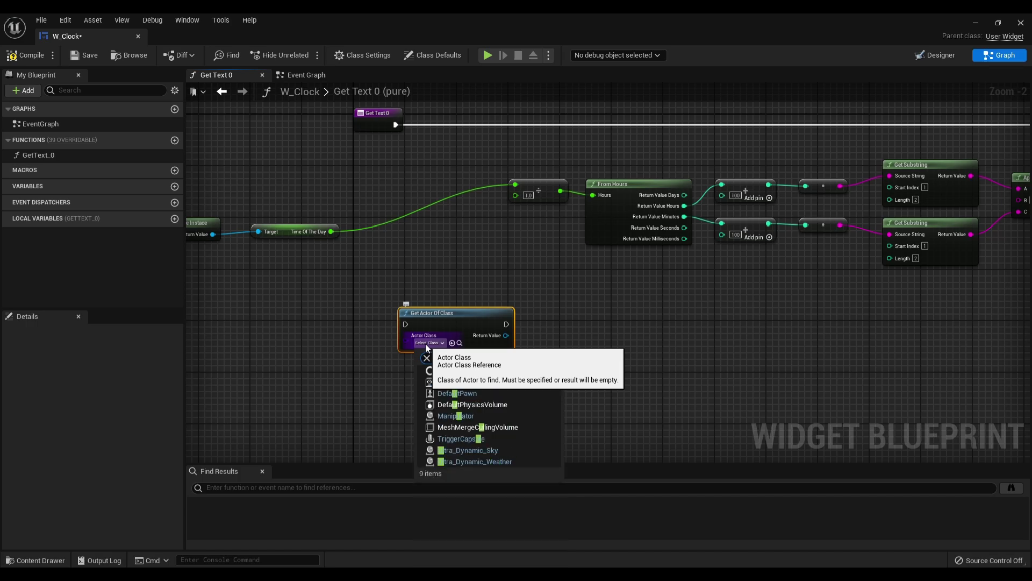
text(tra dy)
click(457, 382)
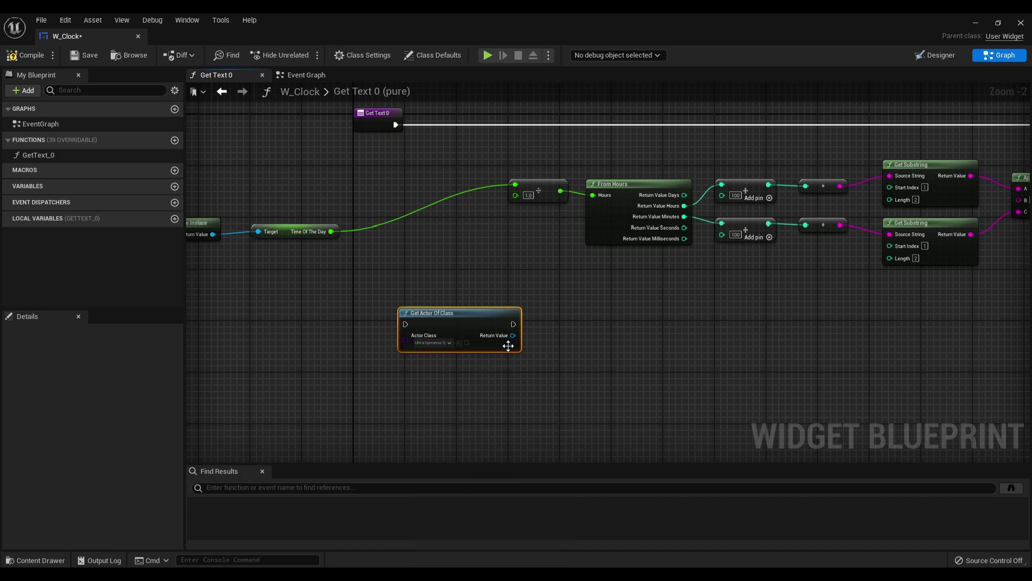
Step: Add Get Time Of Day In Real Time Format and Break Timecode from the sky reference
scroll(485, 320, up, 1)
drag(485, 320, 573, 319)
text(get )
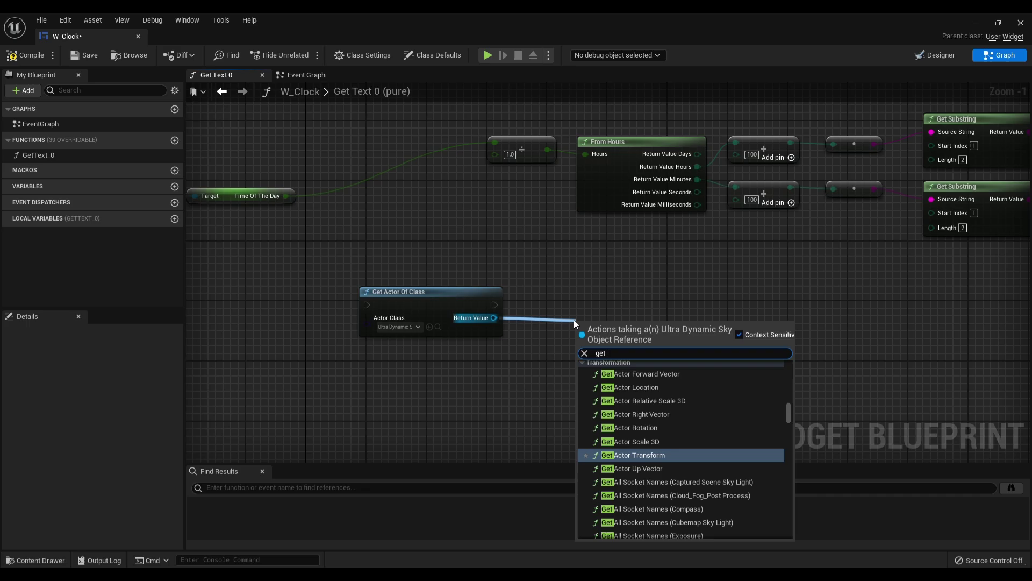
text(time of day)
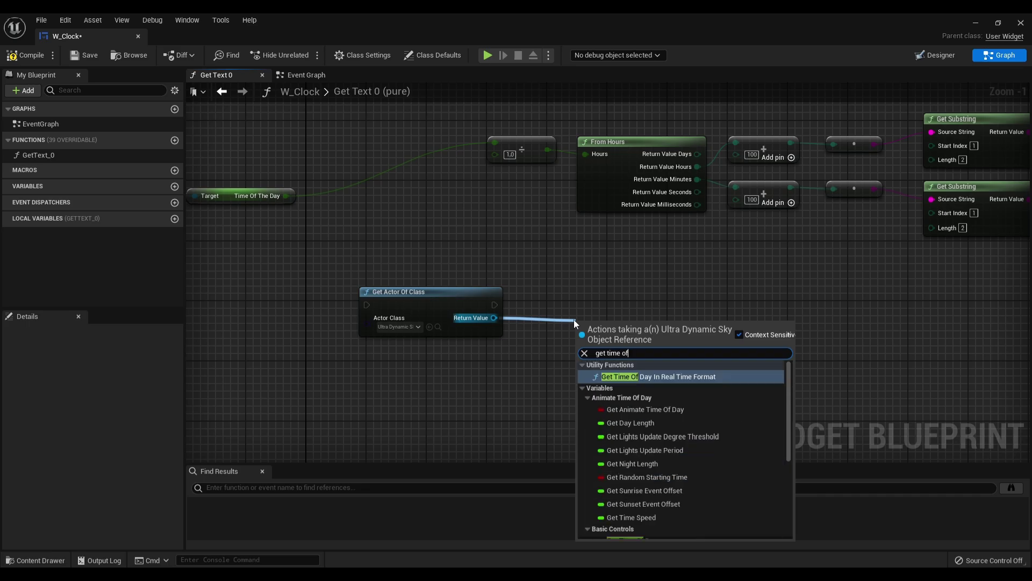
key(Return)
mouse_move(659, 333)
mouse_down()
mouse_move(608, 291)
mouse_move(683, 347)
mouse_up()
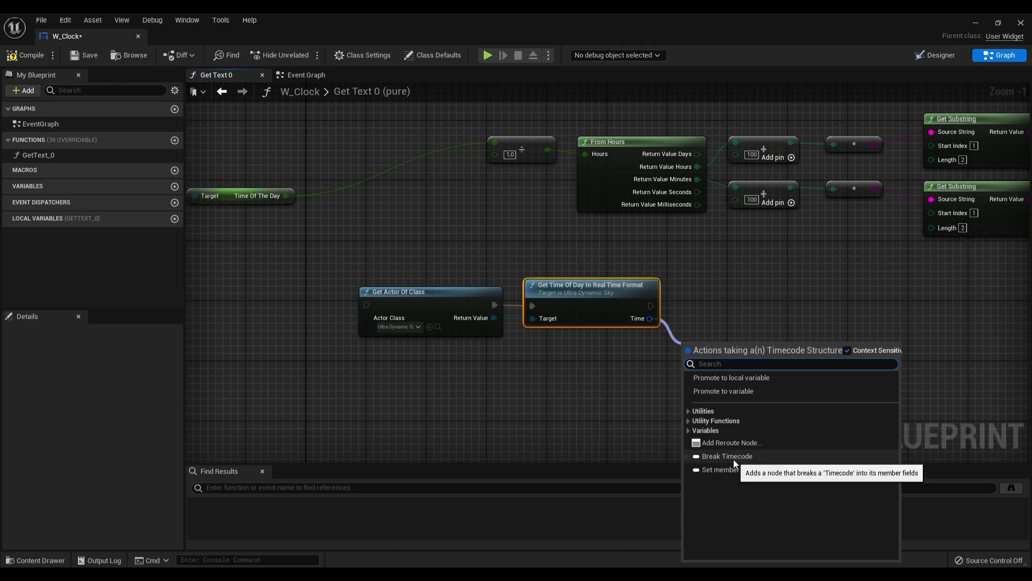
click(734, 461)
Step: Move the three new nodes up-left and expand Break Timecode's outputs
mouse_move(455, 274)
mouse_down()
mouse_move(682, 350)
mouse_move(543, 302)
mouse_up()
ctrl+click(724, 347)
click(620, 305)
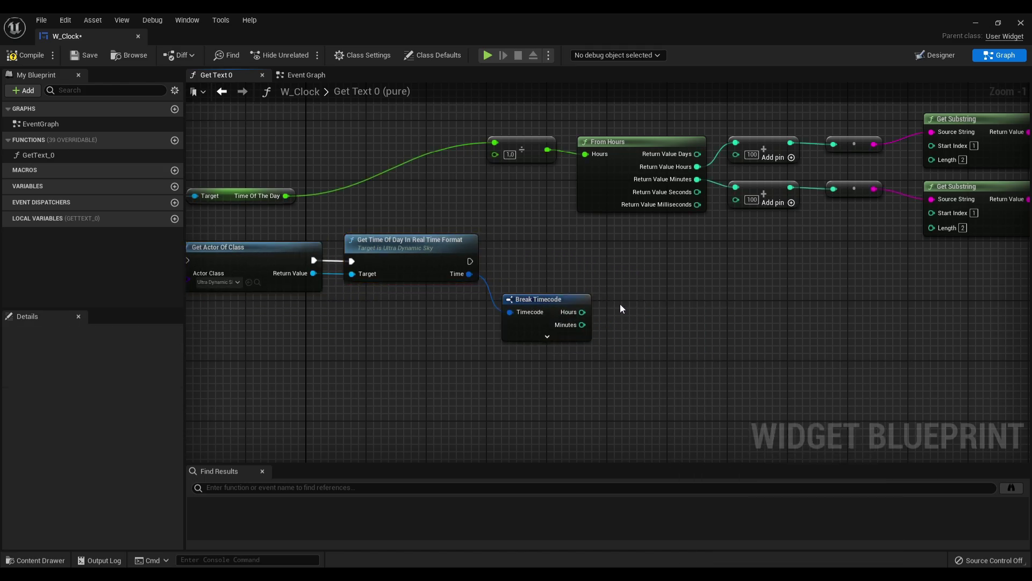
click(547, 336)
scroll(646, 334, down, 1)
right_drag(647, 333, 634, 306)
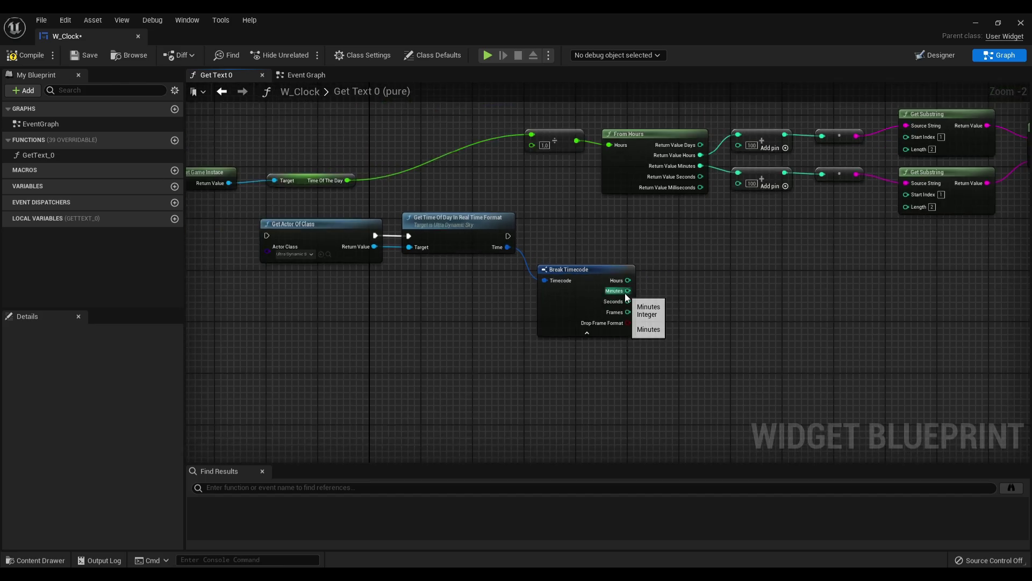
Step: Connect Break Timecode's Hours and Minutes to the two int-to-string conversions
drag(628, 280, 675, 266)
text(for)
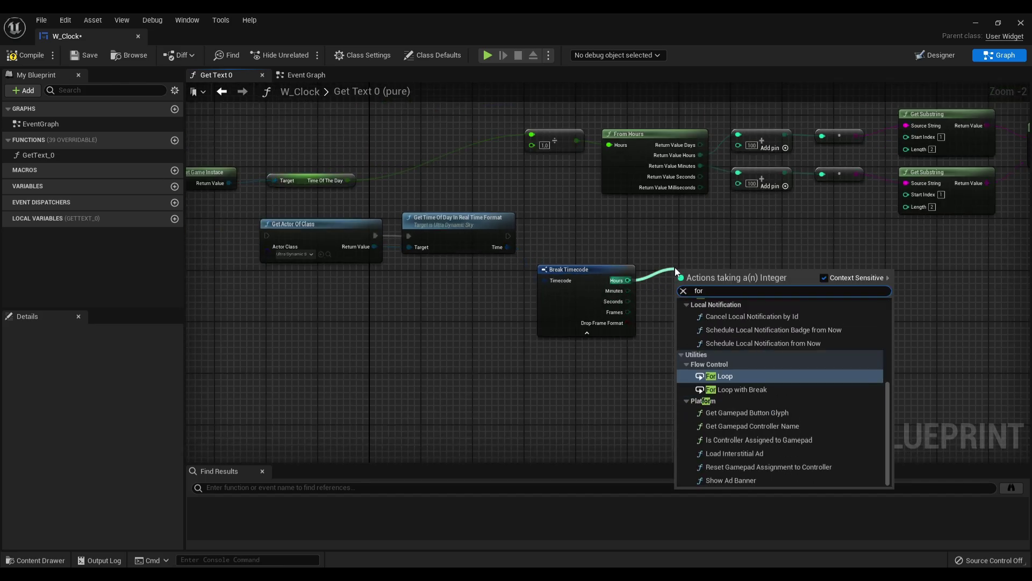
text(mat)
click(728, 261)
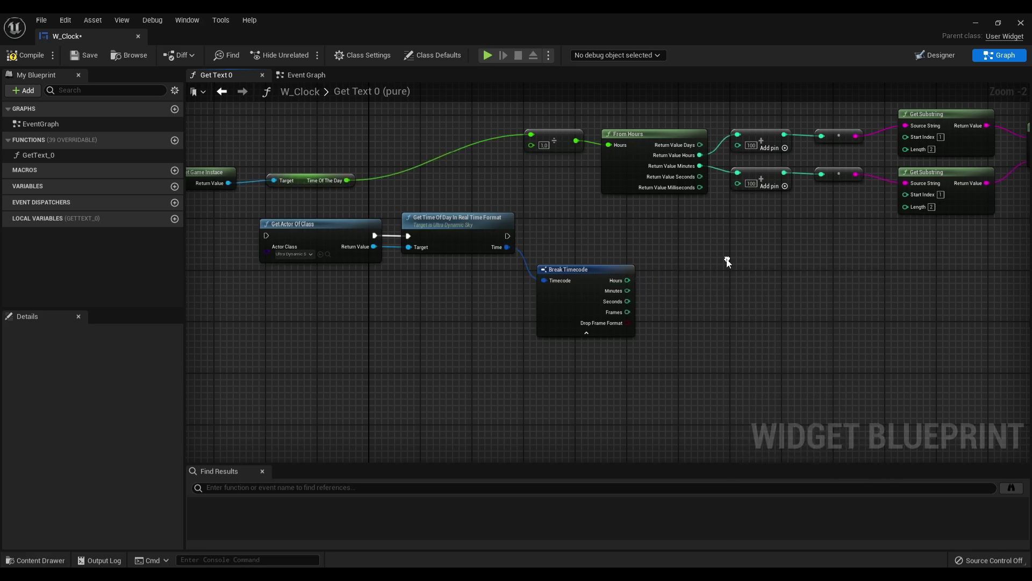
right_click(727, 260)
right_drag(682, 229, 600, 275)
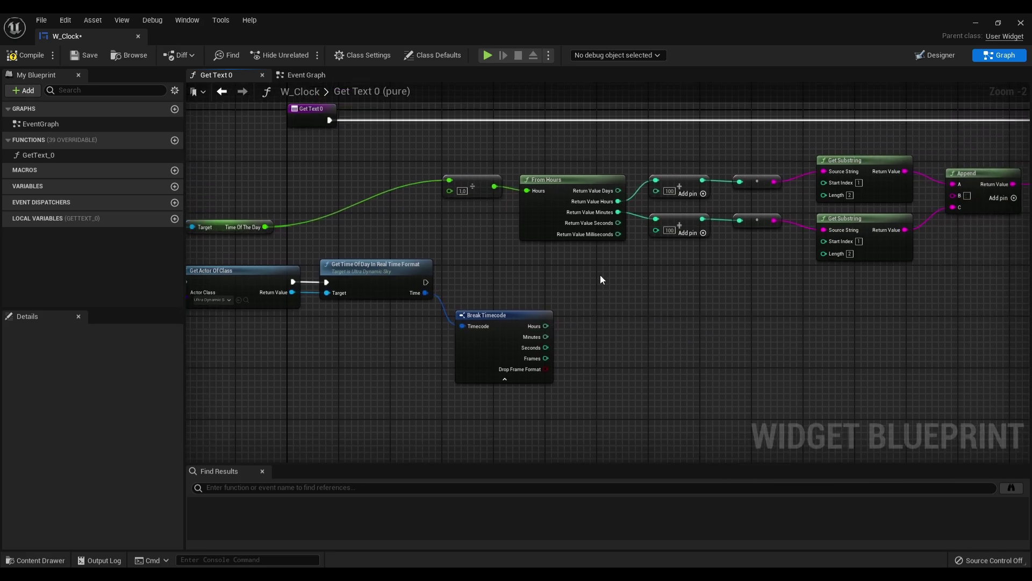
drag(545, 325, 740, 181)
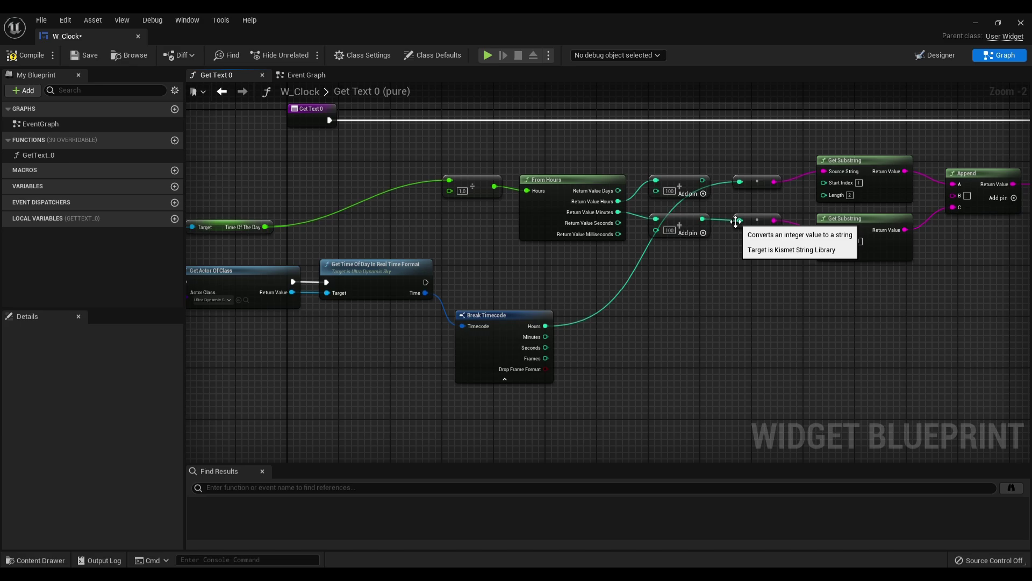
drag(545, 336, 740, 220)
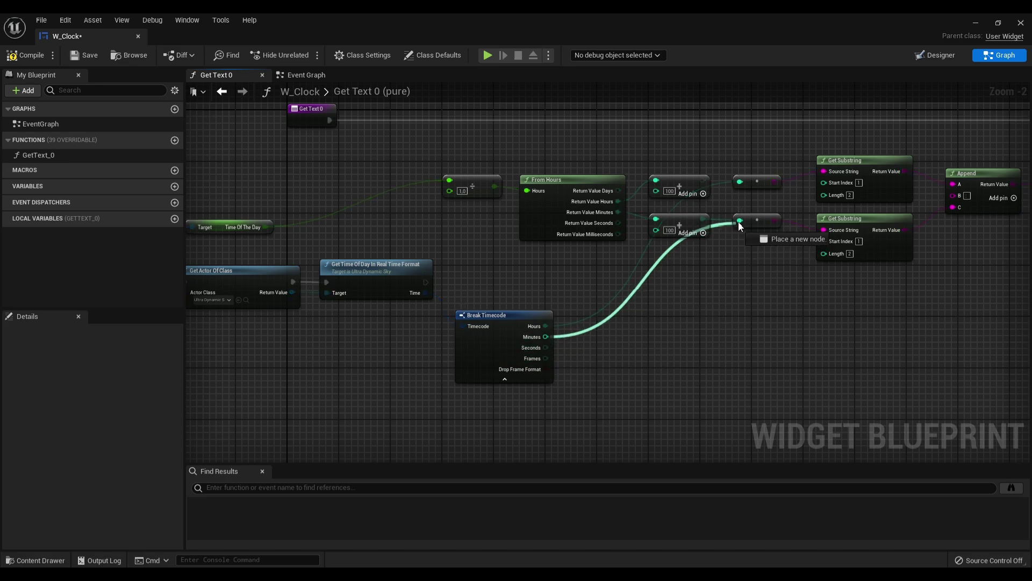
Step: Route execution from Get Text 0 through Get Actor Of Class and Get Time Of Day to the return
right_drag(697, 283, 770, 285)
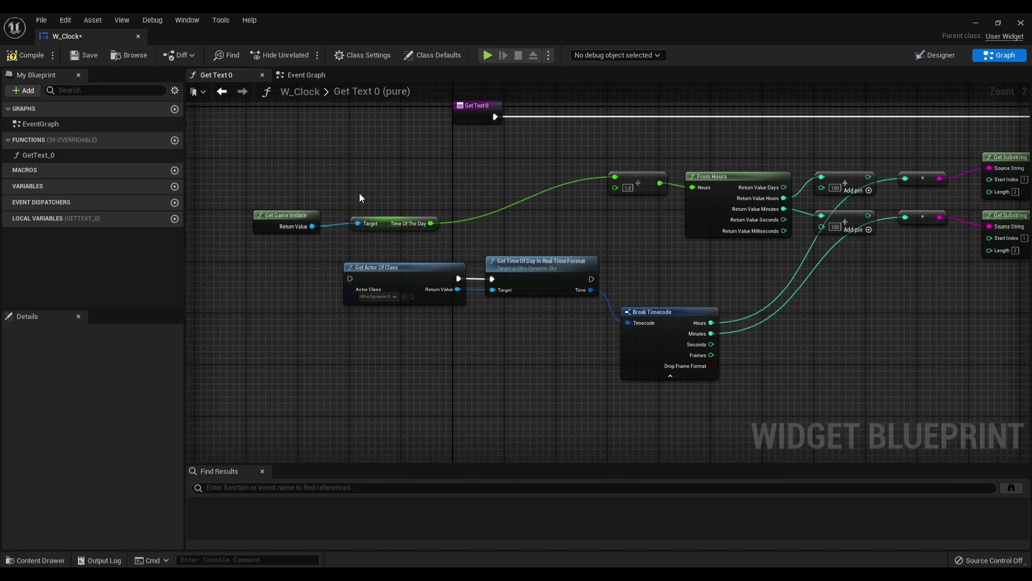
ctrl+drag(494, 117, 592, 278)
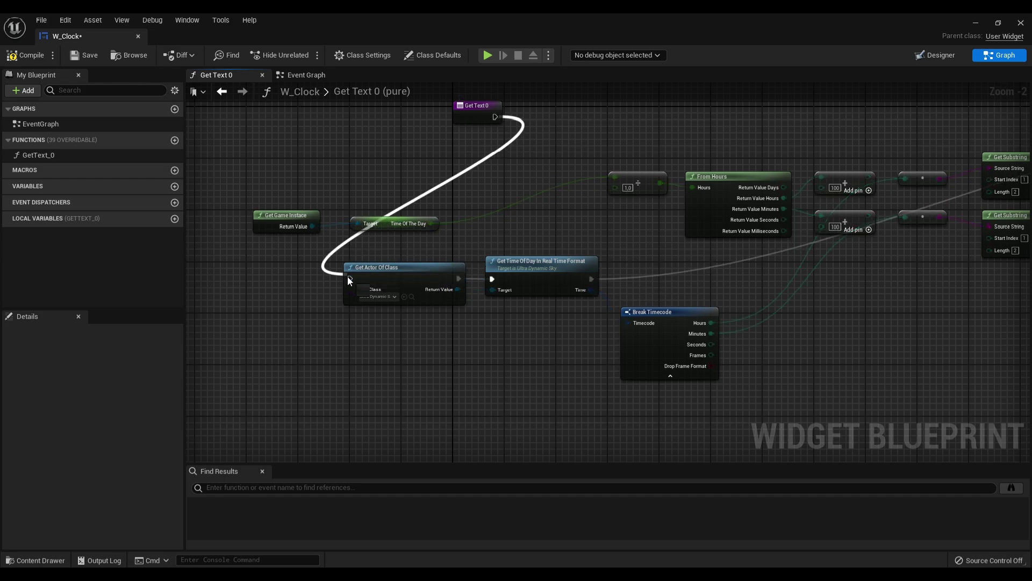
drag(495, 116, 350, 278)
scroll(511, 250, down, 2)
Step: Move the old divide, From Hours and Add nodes down-left and line up the sky nodes
mouse_move(543, 278)
mouse_down()
mouse_move(597, 302)
mouse_move(733, 155)
mouse_up()
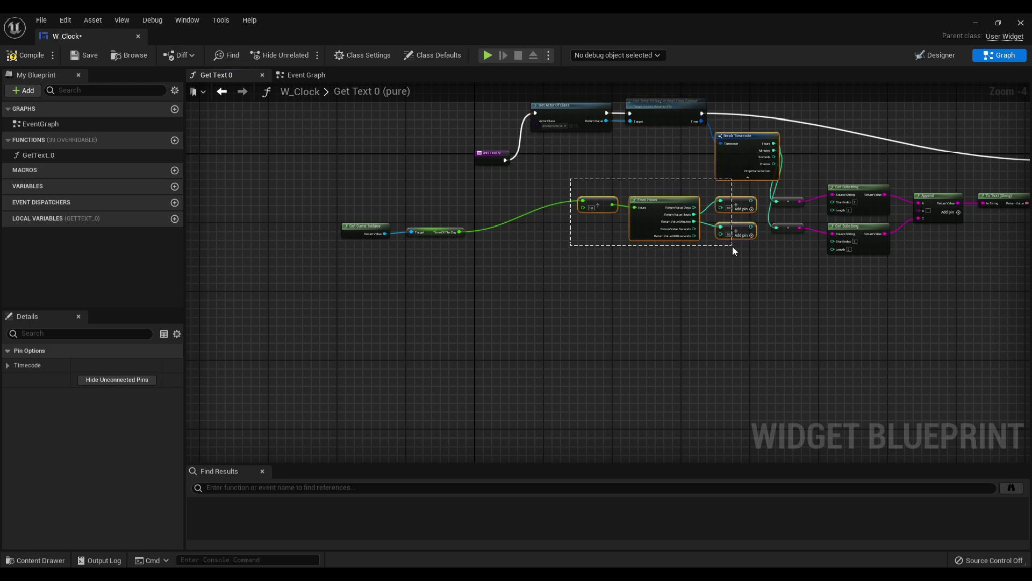
drag(573, 182, 729, 245)
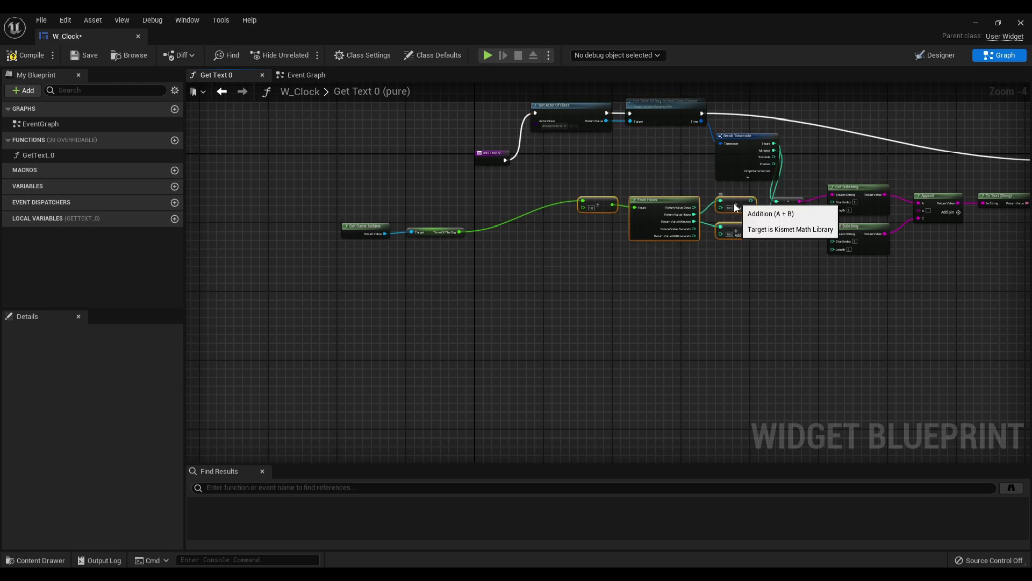
drag(724, 210, 464, 266)
key(Home)
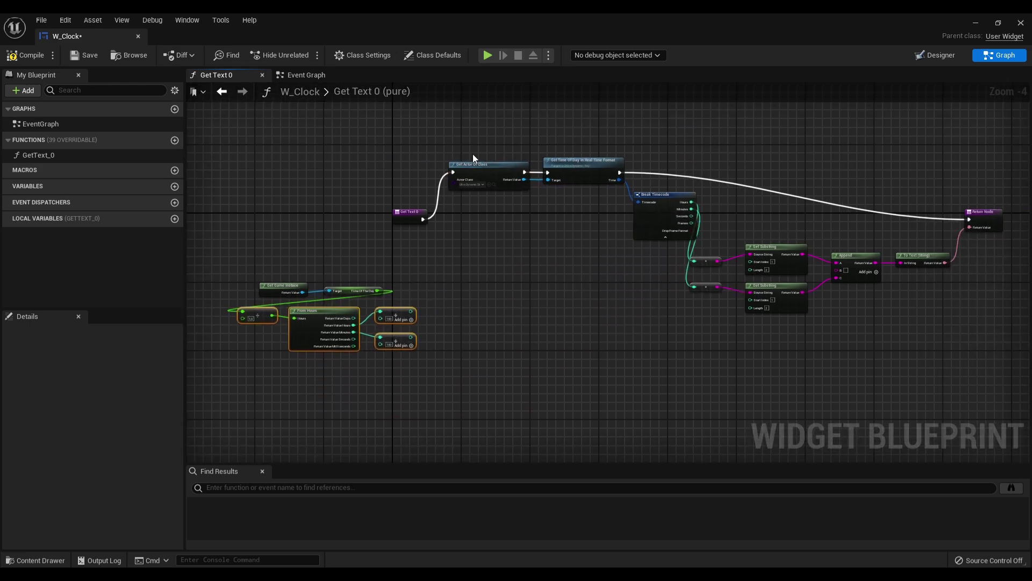
mouse_move(473, 154)
mouse_down()
mouse_move(666, 197)
mouse_move(660, 250)
mouse_up()
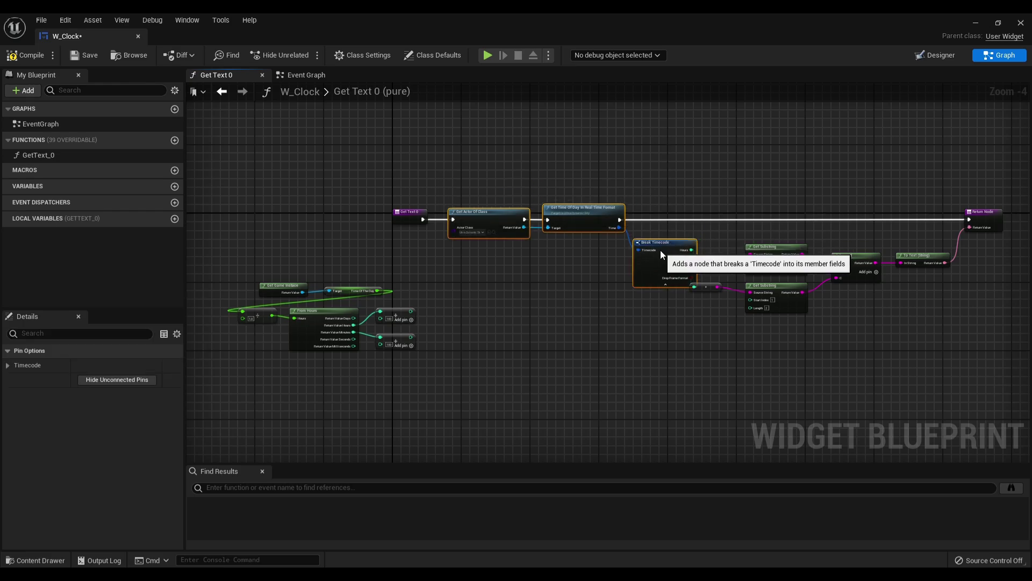
click(669, 231)
Step: Shift the string nodes and Return Node right, hide Break Timecode's unused outputs, then compile and save
scroll(699, 268, up, 2)
right_drag(750, 225, 564, 223)
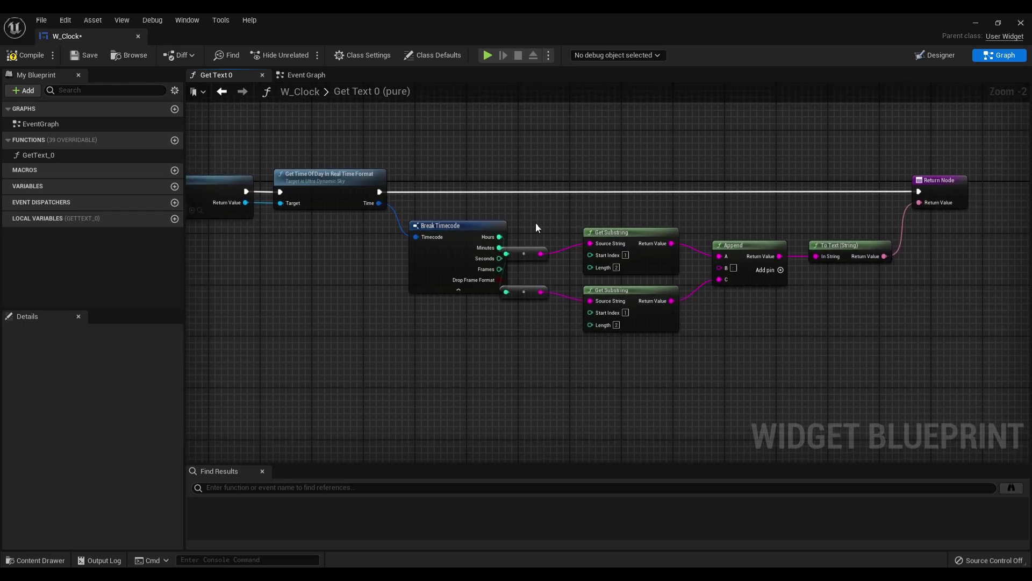
drag(535, 221, 863, 350)
shift+click(914, 198)
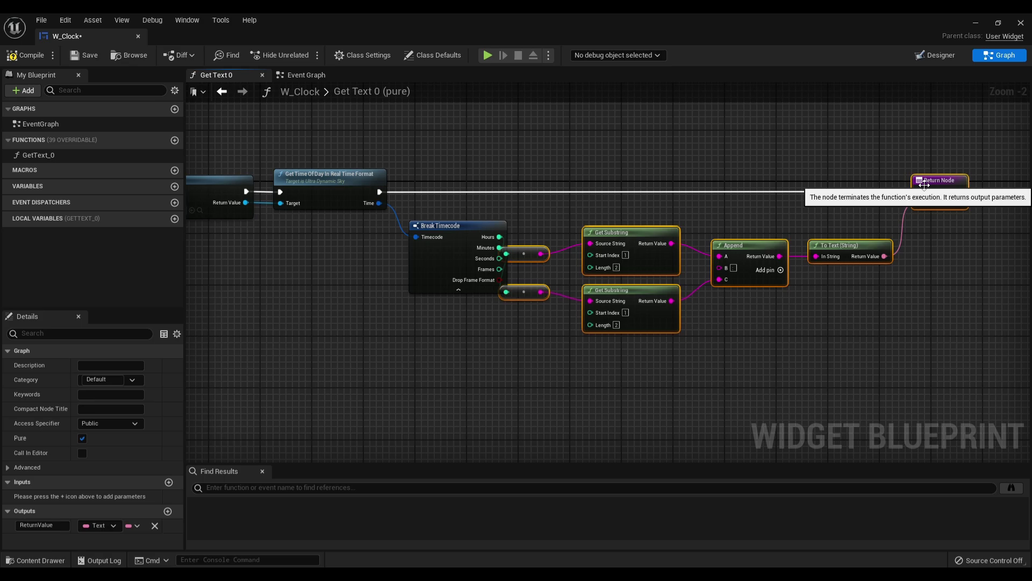
drag(911, 198, 975, 197)
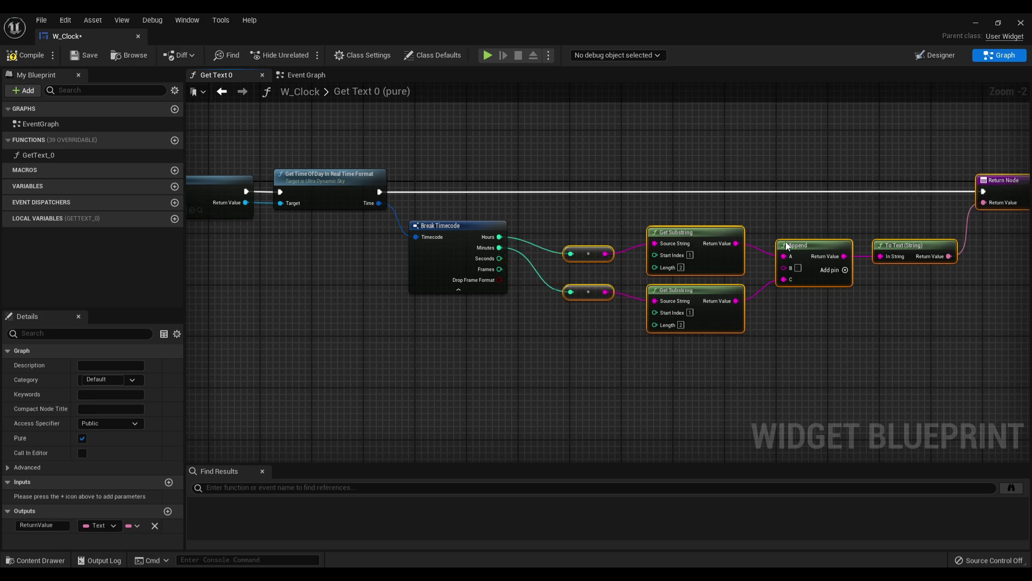
click(490, 323)
click(458, 290)
right_drag(425, 306, 482, 342)
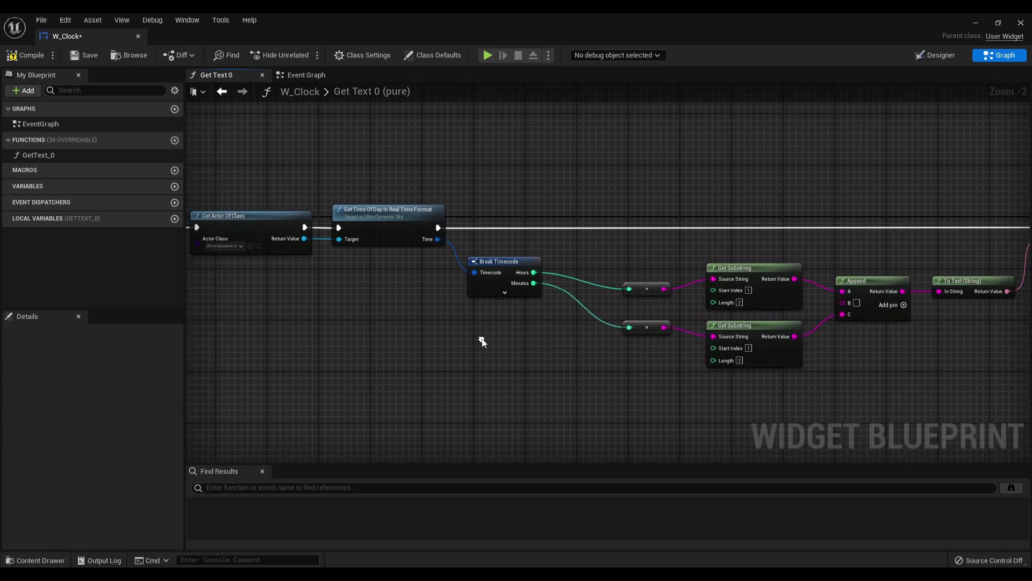
drag(502, 263, 503, 289)
click(517, 253)
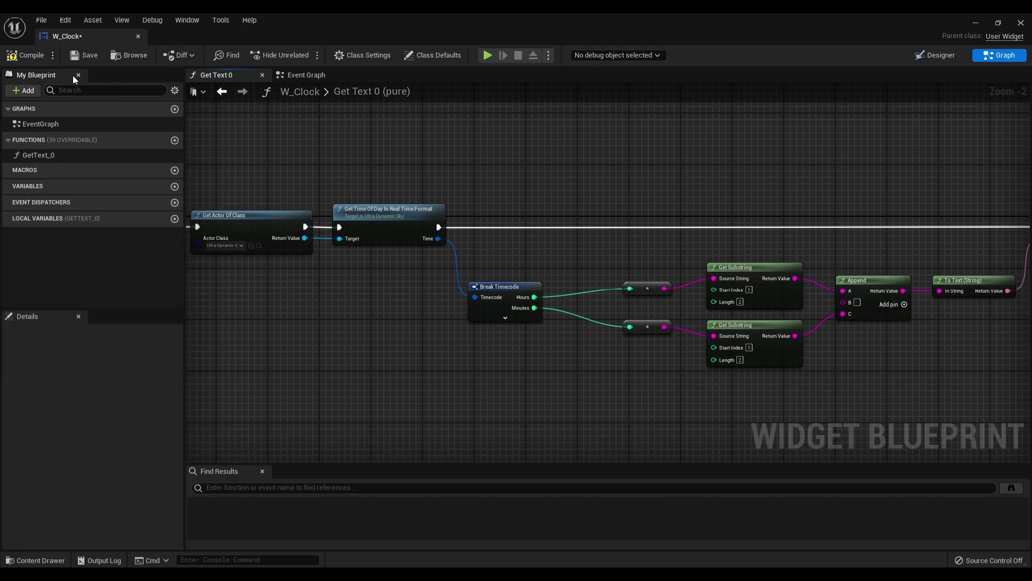
click(86, 56)
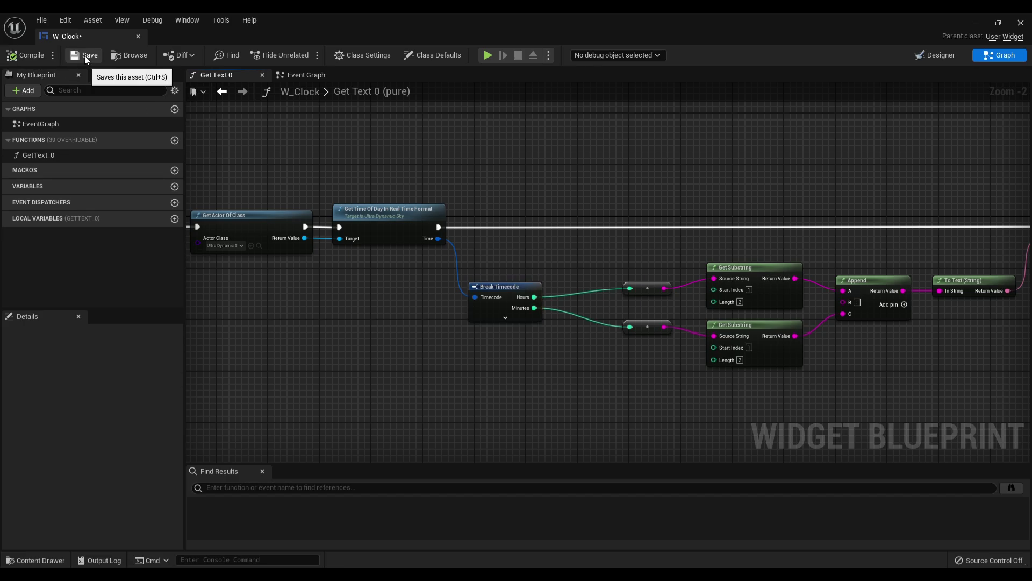
Step: Play the level, then open the failing W_PauseMenuGeneralStats from the error dialog
click(976, 23)
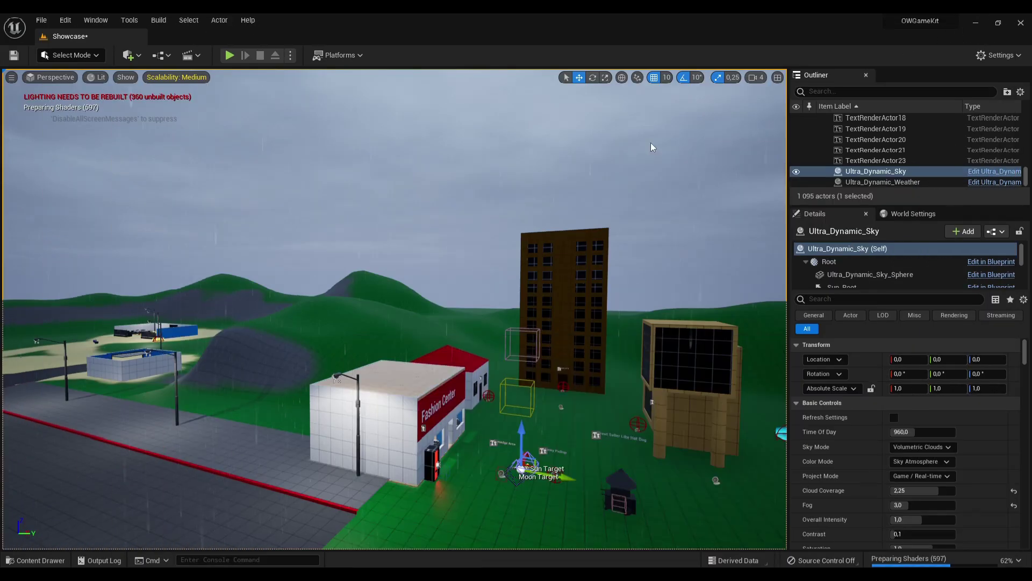
click(229, 55)
click(431, 291)
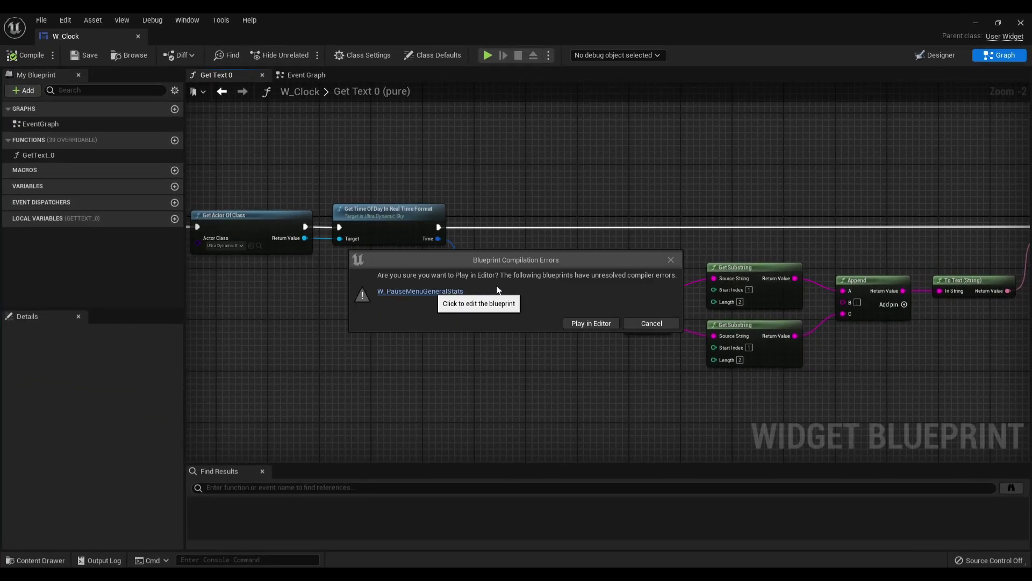
click(588, 323)
click(1022, 24)
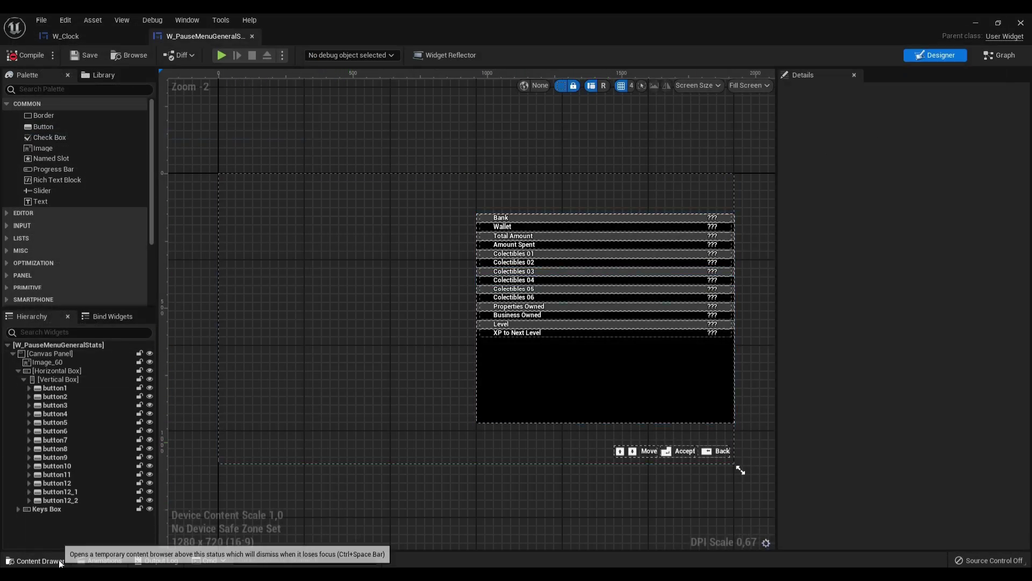
Step: Recompile W_PauseMenuGeneralStats and jump to the erroring Get Time 11 Text 0 function
click(36, 560)
click(256, 349)
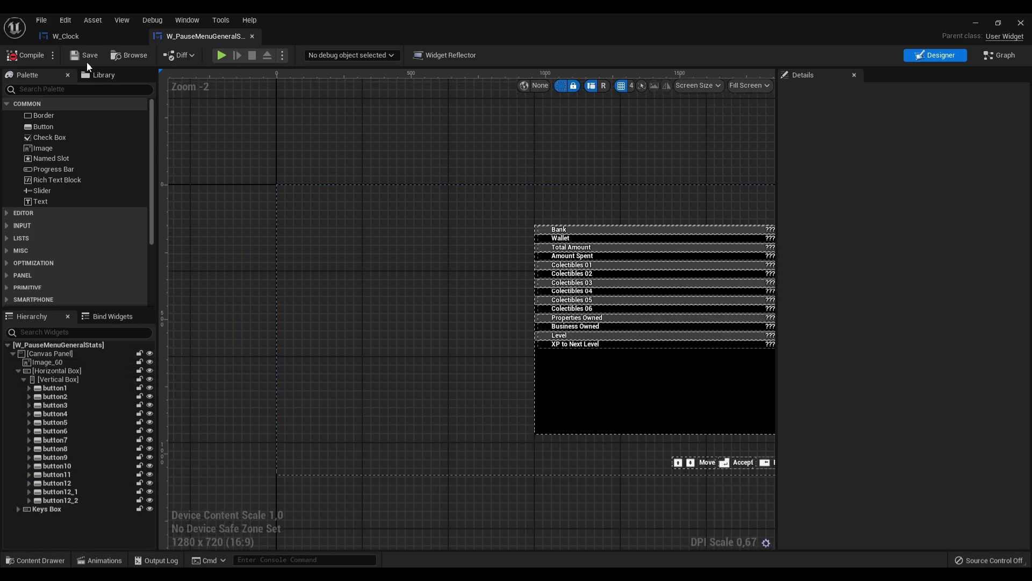
click(27, 55)
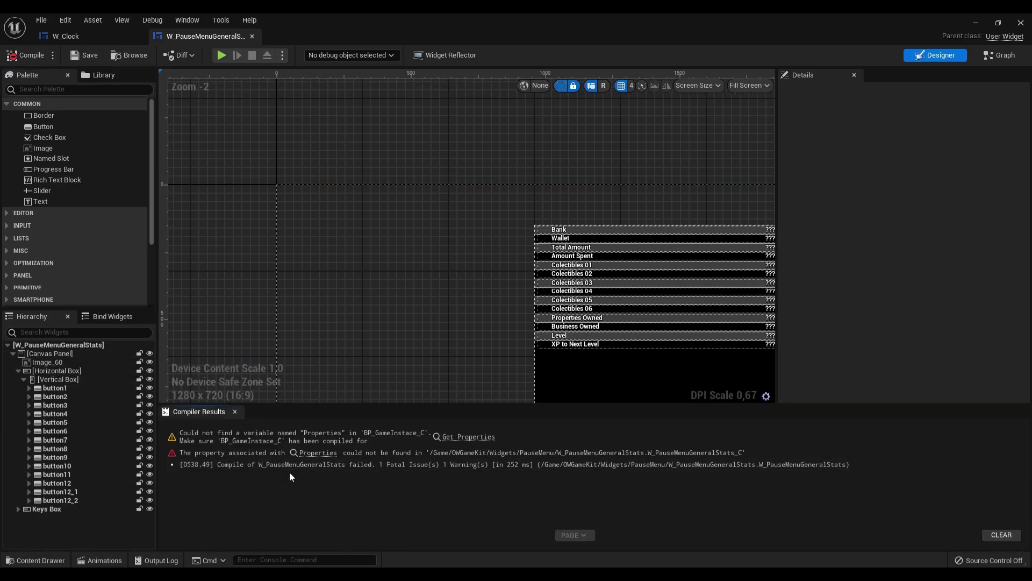
click(456, 438)
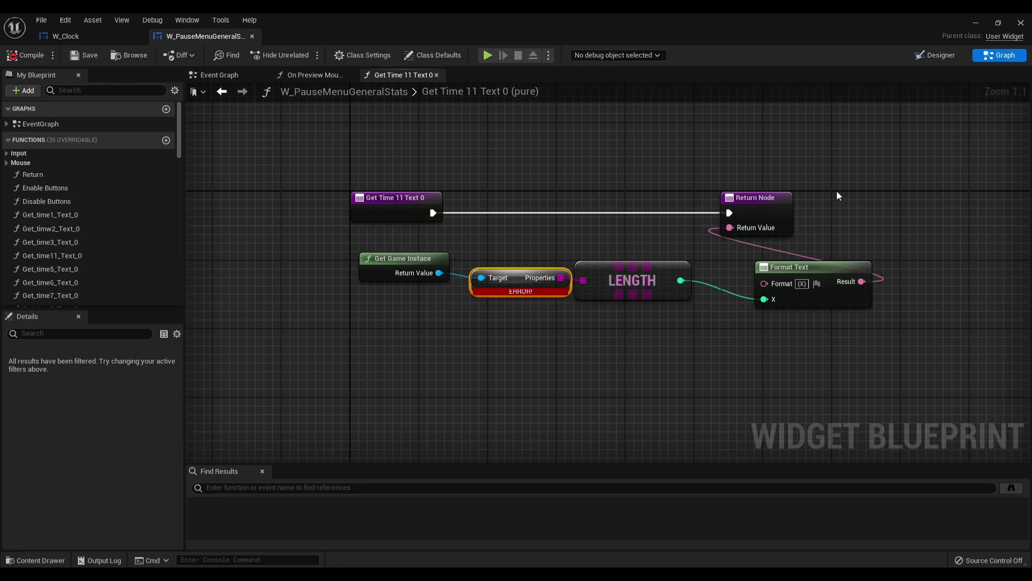
Step: Disconnect and delete the broken Properties getter from the game instance
drag(766, 207, 1007, 207)
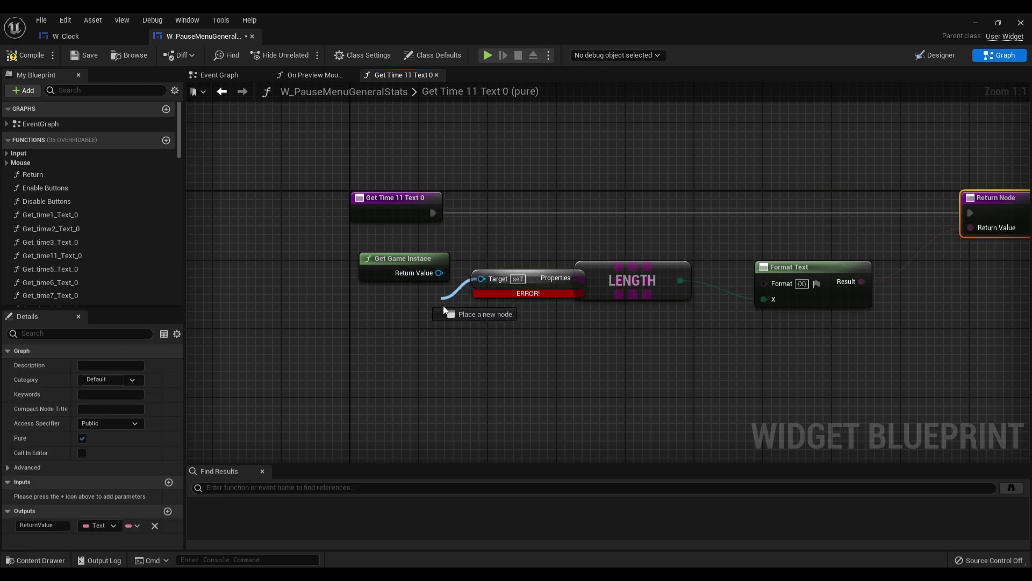
ctrl+drag(445, 273, 451, 329)
click(566, 281)
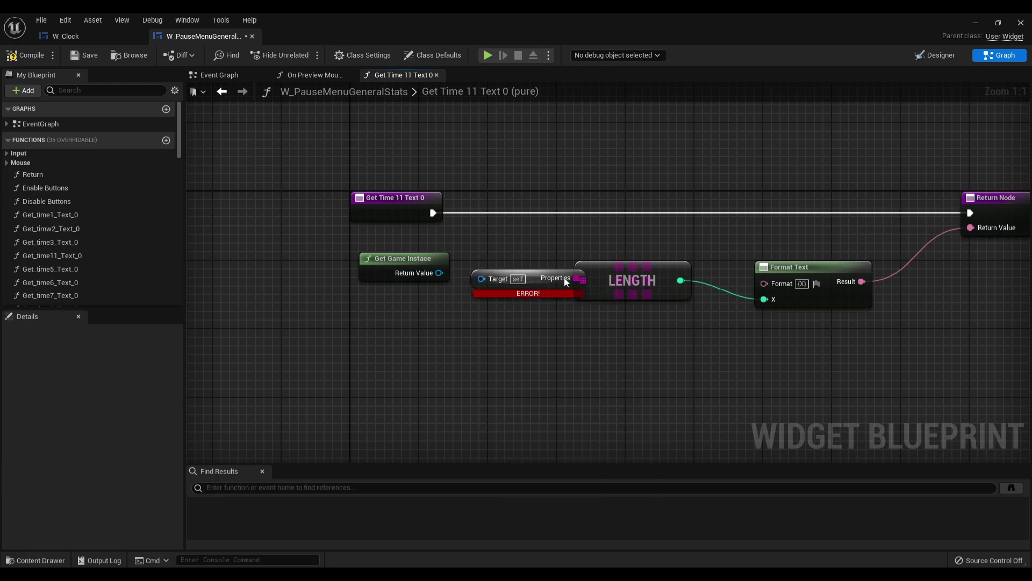
click(525, 279)
key(Delete)
Step: Add a Get S Properties node off the game instance, wire it into LENGTH, compile and save
drag(418, 261, 410, 261)
drag(431, 273, 459, 306)
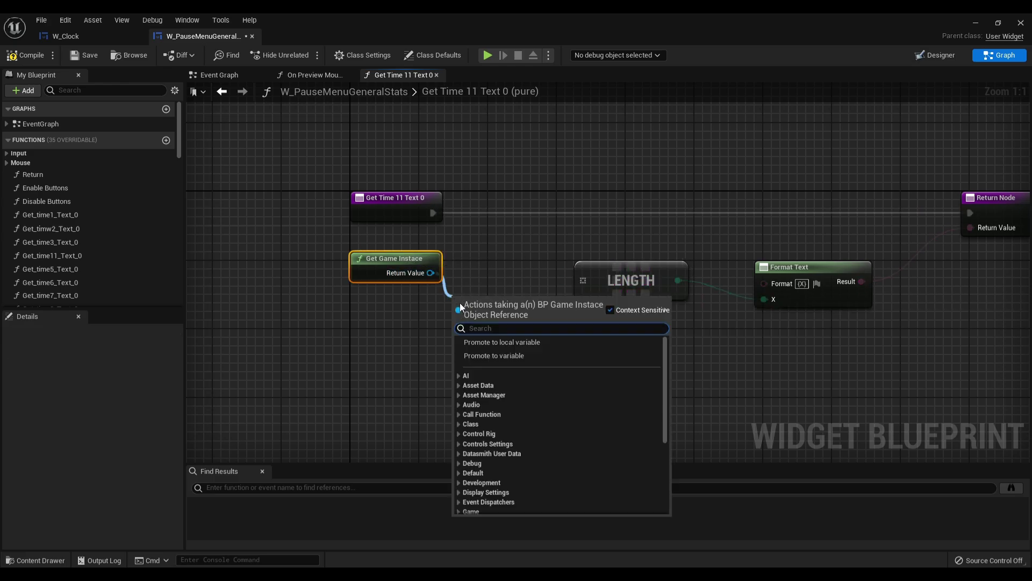
text(get s)
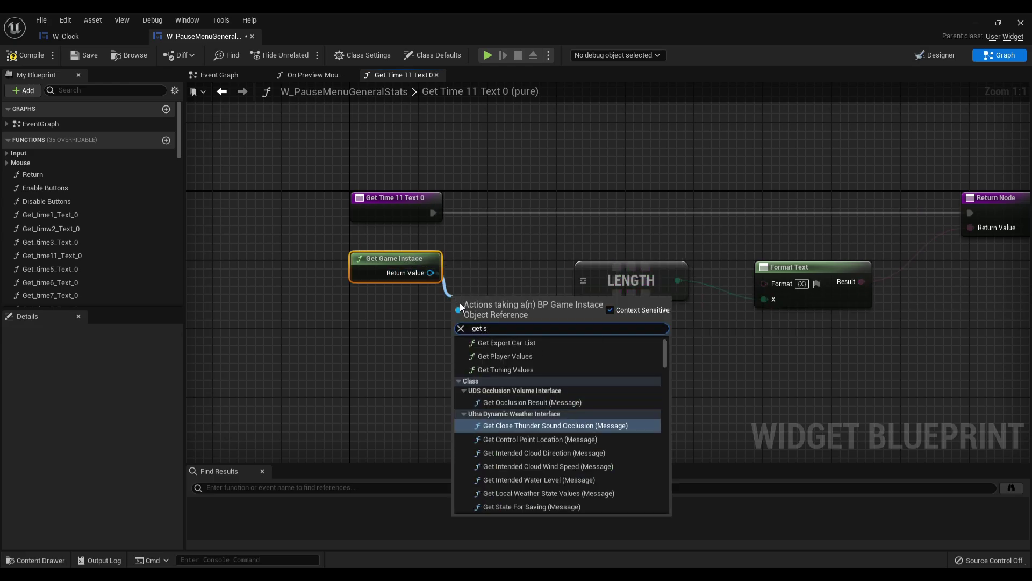
text( prope)
key(Return)
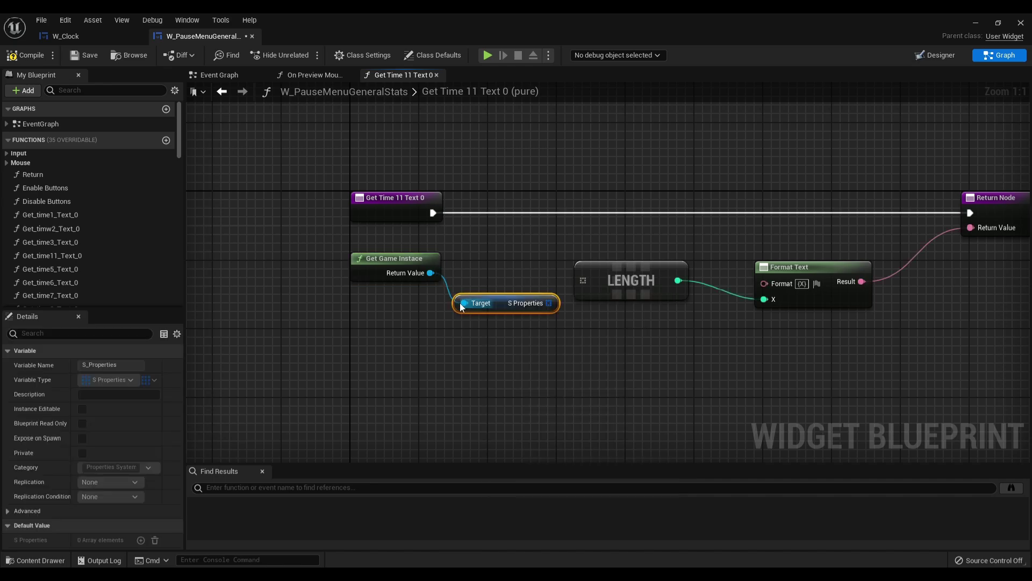
drag(484, 303, 484, 294)
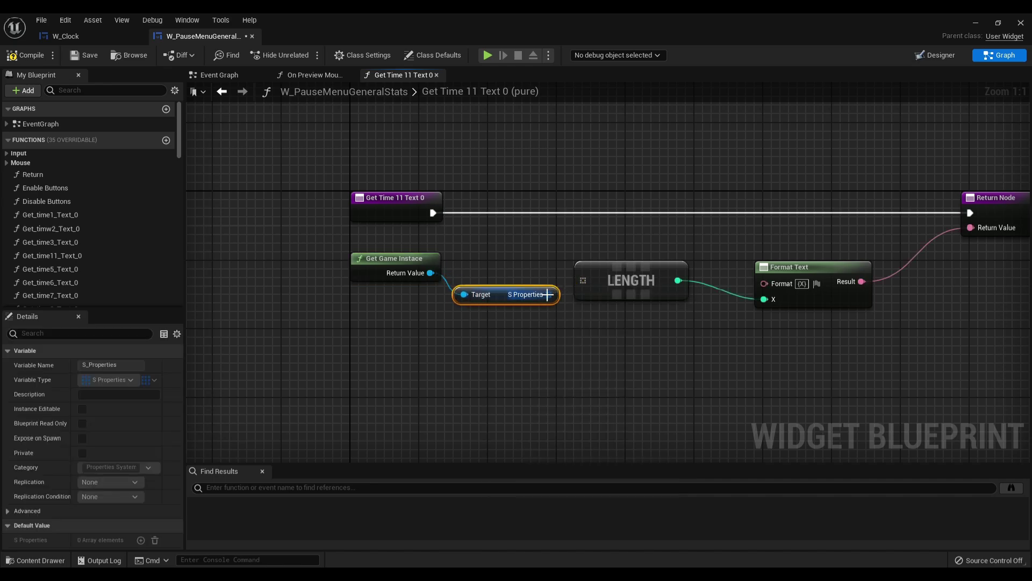
mouse_move(550, 294)
mouse_down()
mouse_move(591, 285)
mouse_move(583, 280)
mouse_up()
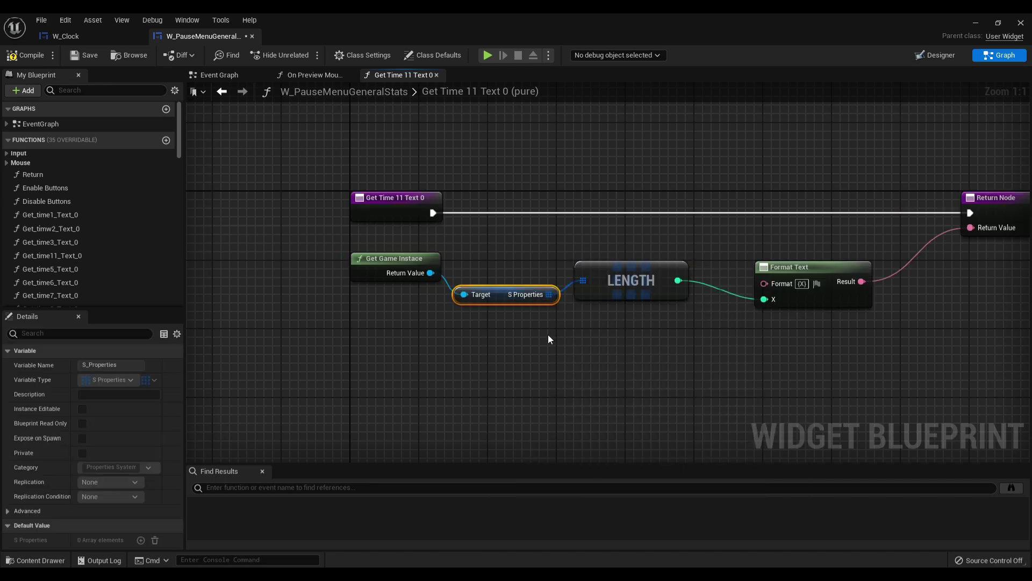
click(32, 54)
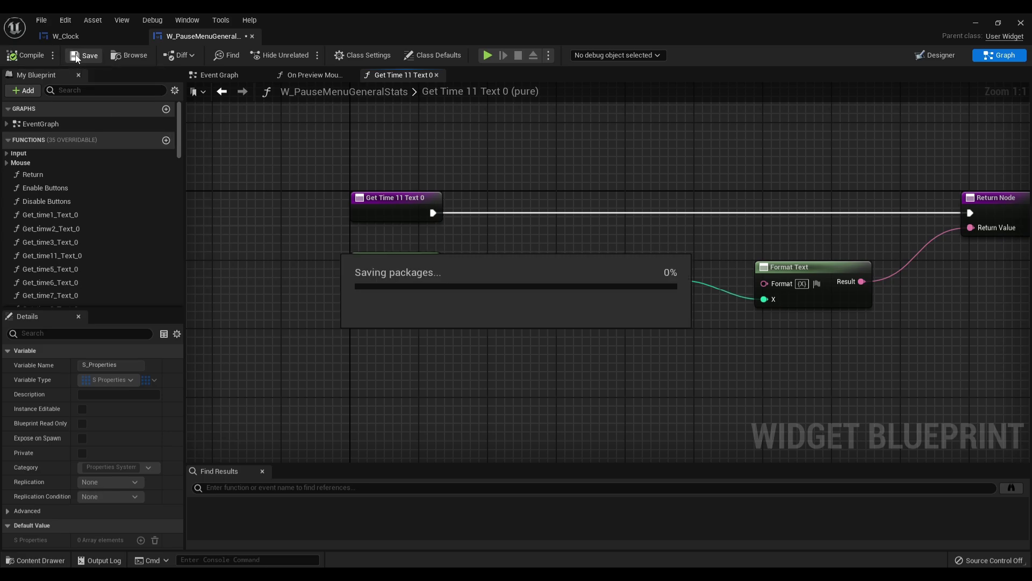
click(252, 36)
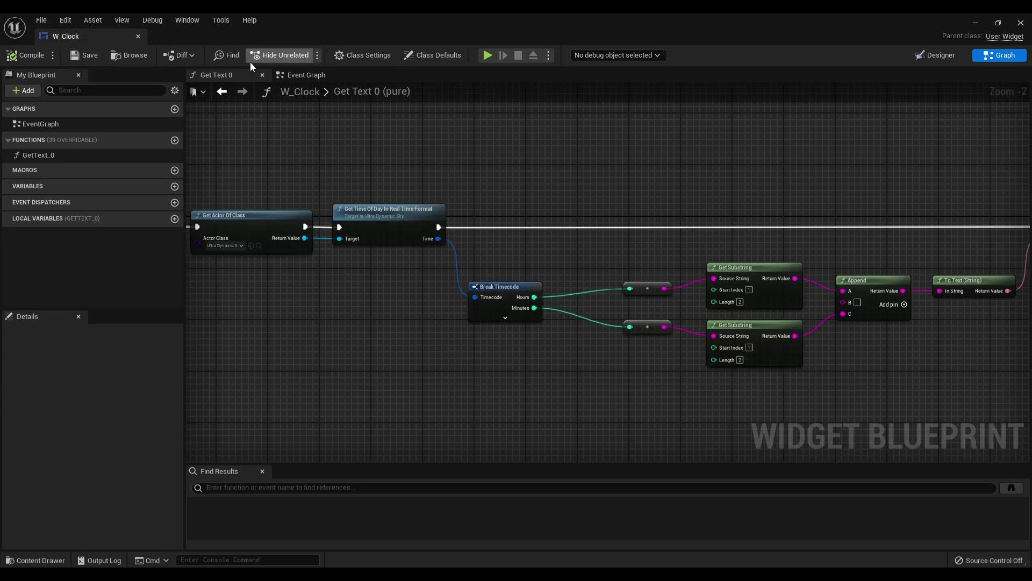
click(1020, 22)
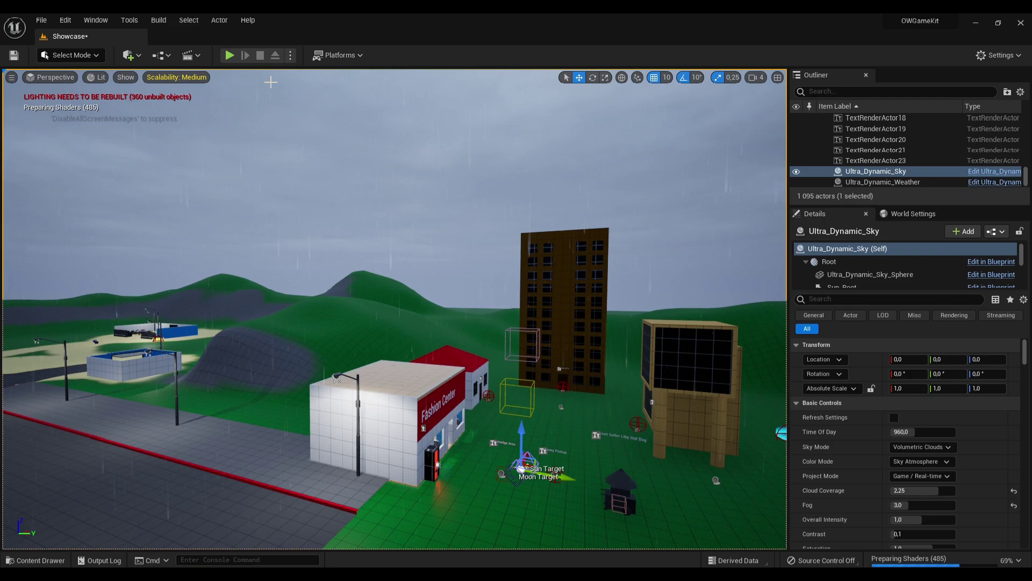
key(alt+p)
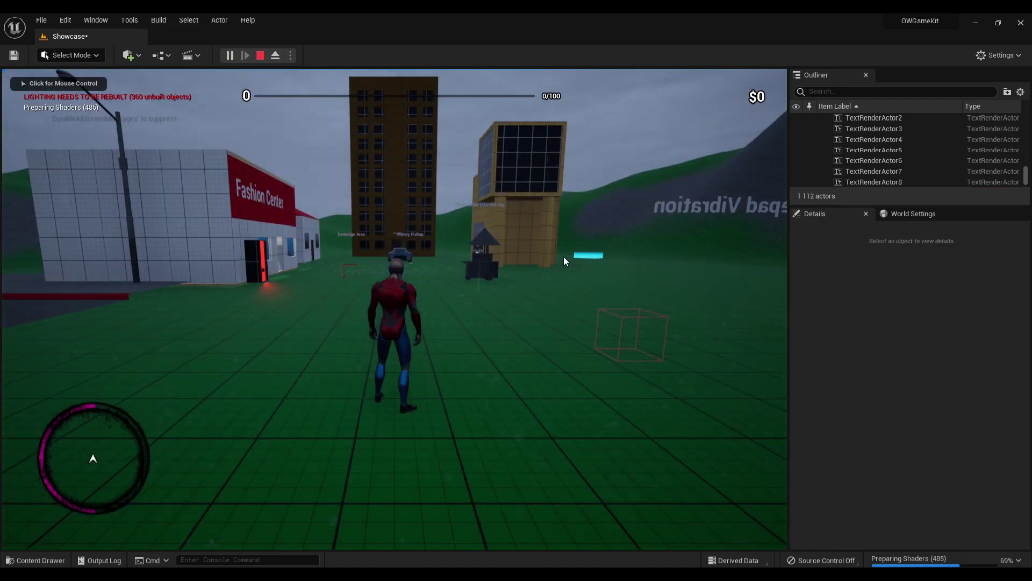
key(Up)
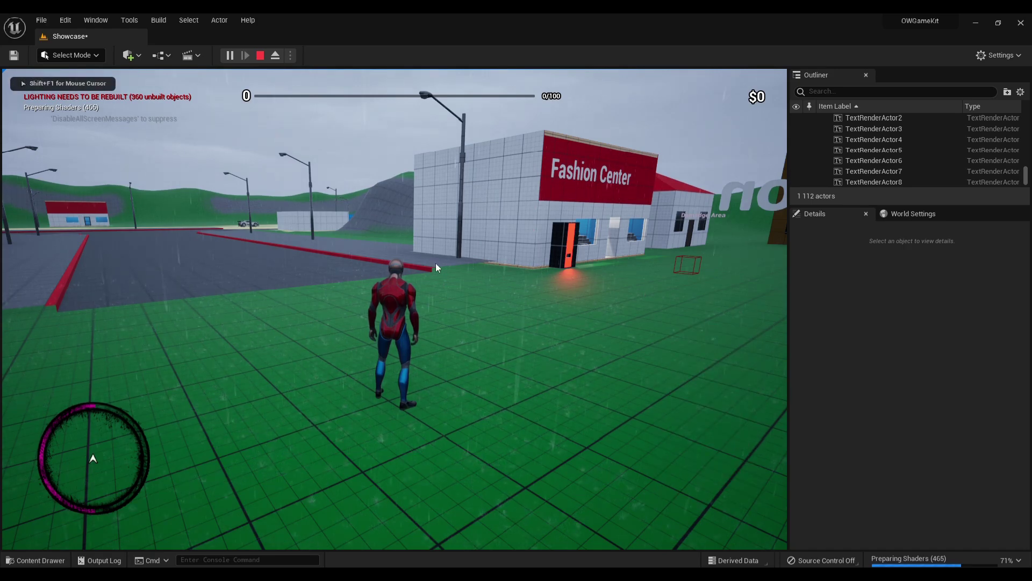
key(Escape)
mouse_move(662, 566)
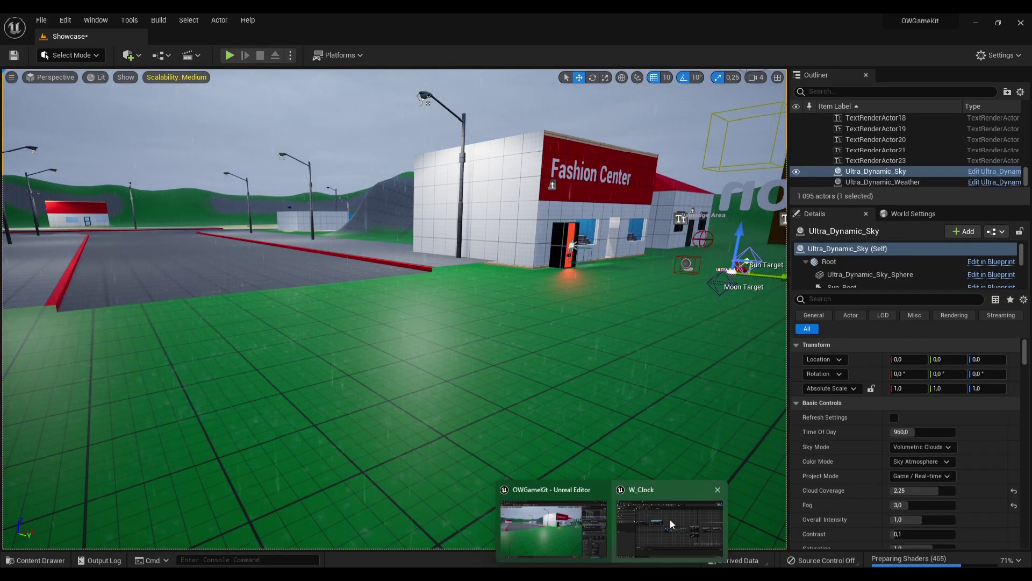
click(670, 519)
right_drag(512, 344, 431, 314)
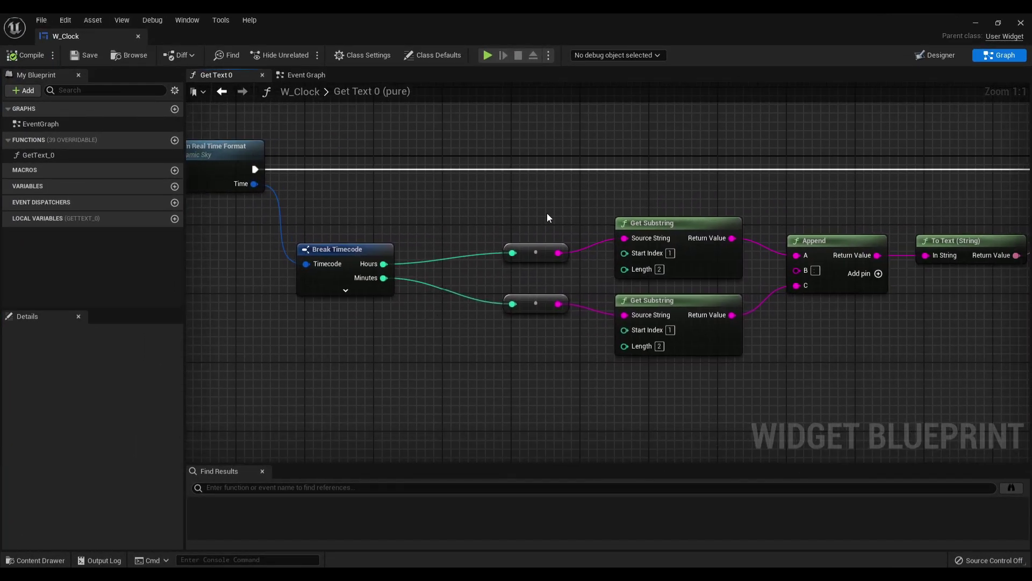
Step: Search the graph's action menu for Format Text and text conversion nodes
right_drag(547, 213, 535, 217)
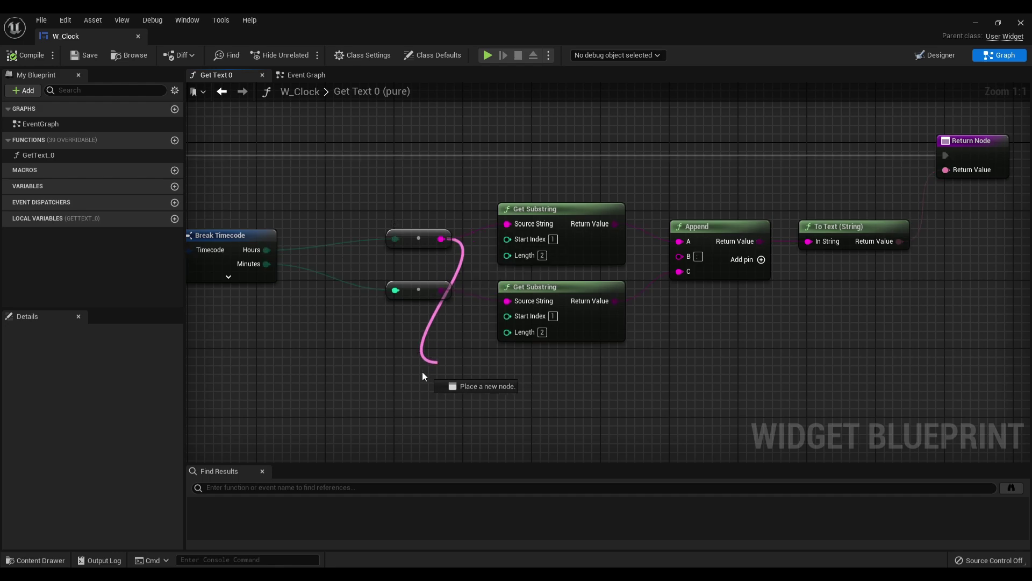
drag(440, 238, 276, 253)
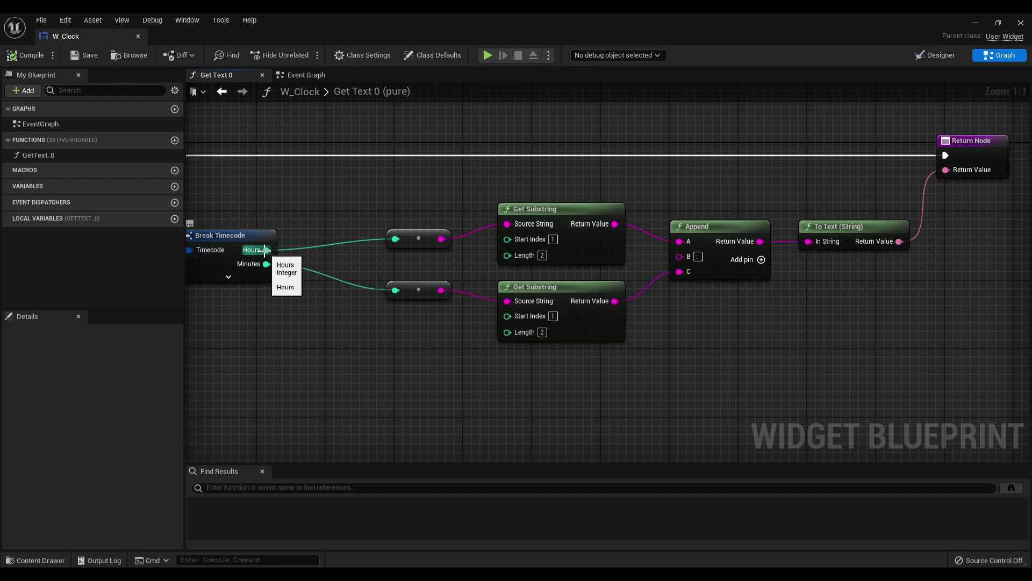
right_click(336, 344)
text(forma)
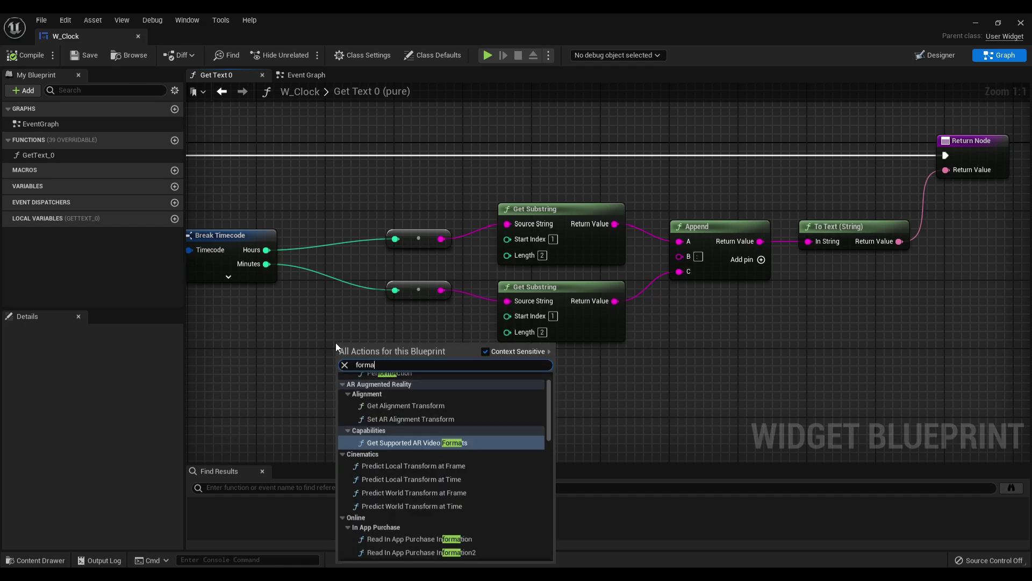
text(t text)
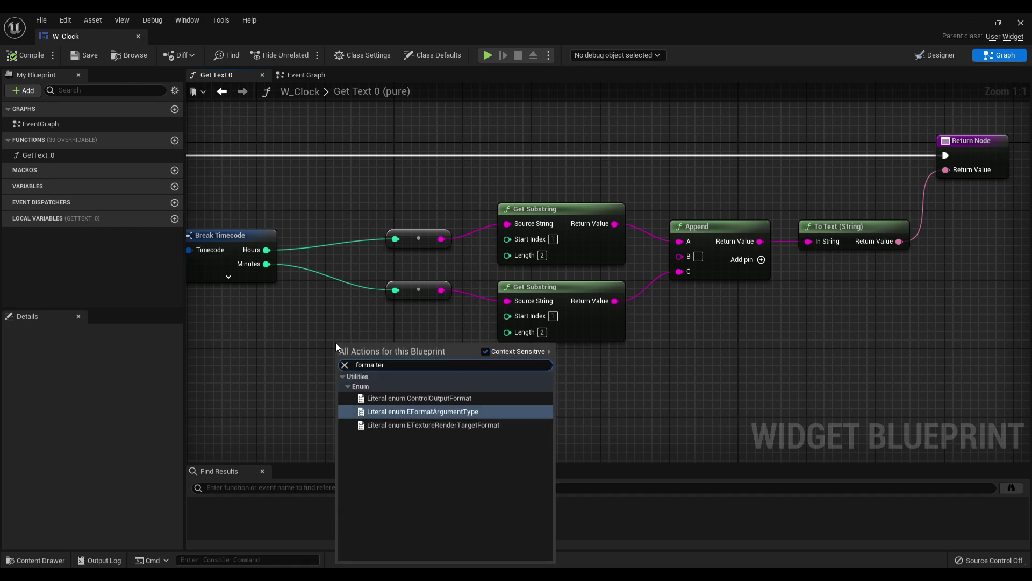
click(298, 320)
right_click(299, 324)
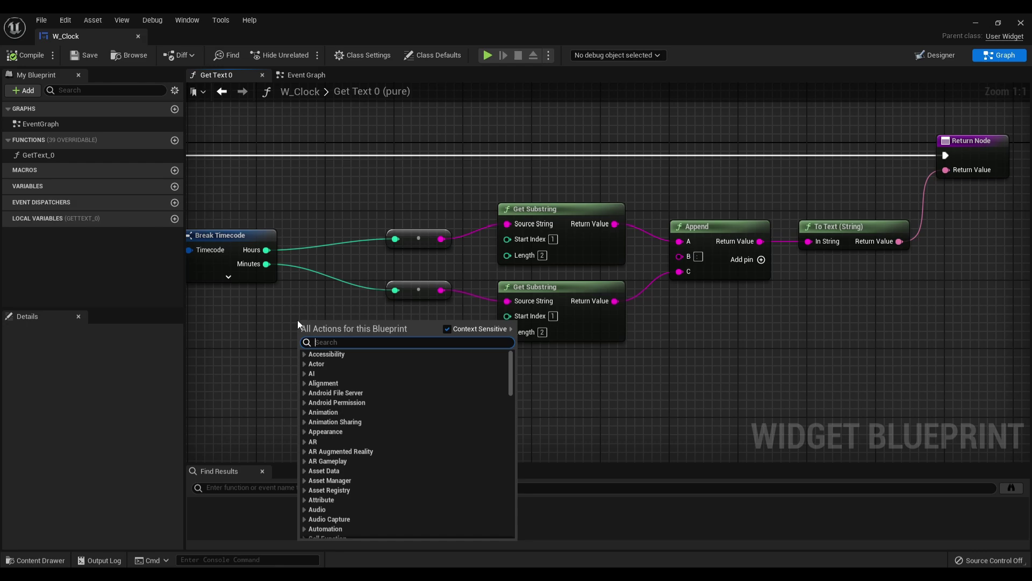
text(text)
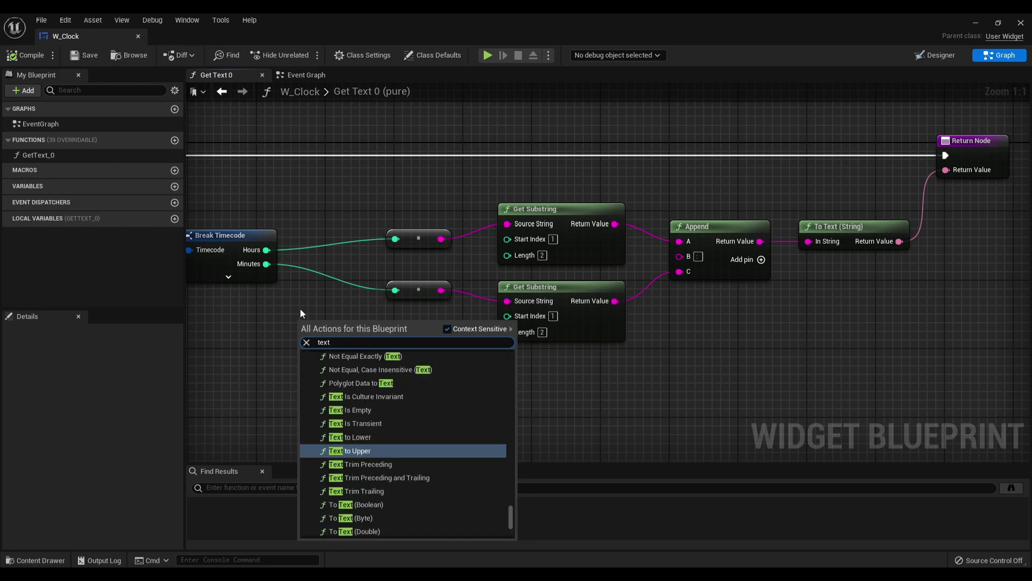
Step: Add a To Text (Integer) node from the Minutes output, undoing a mistaken To Text (Float)
drag(266, 263, 301, 331)
text(text)
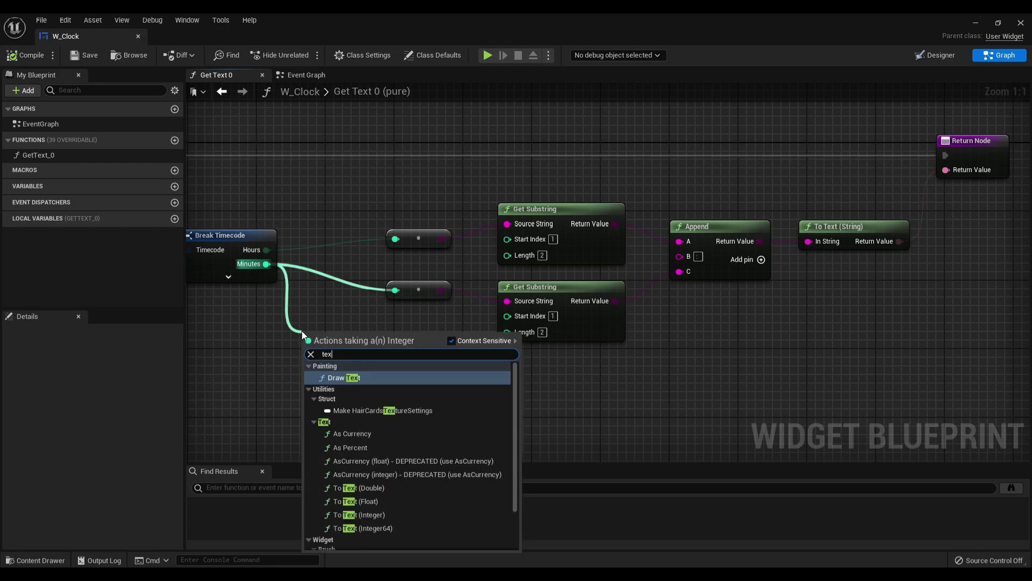
scroll(427, 457, down, 1)
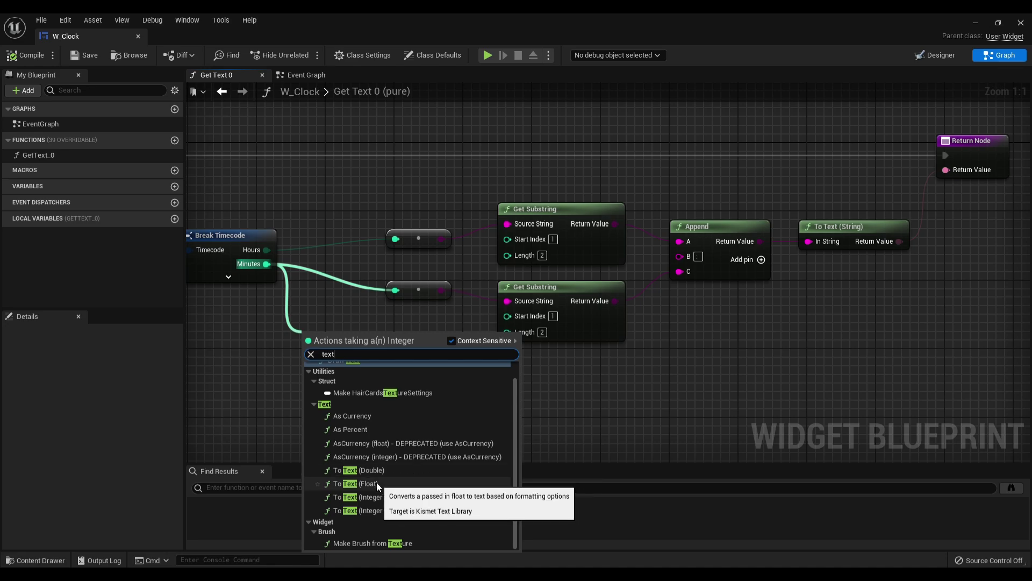
click(376, 482)
key(ctrl+z)
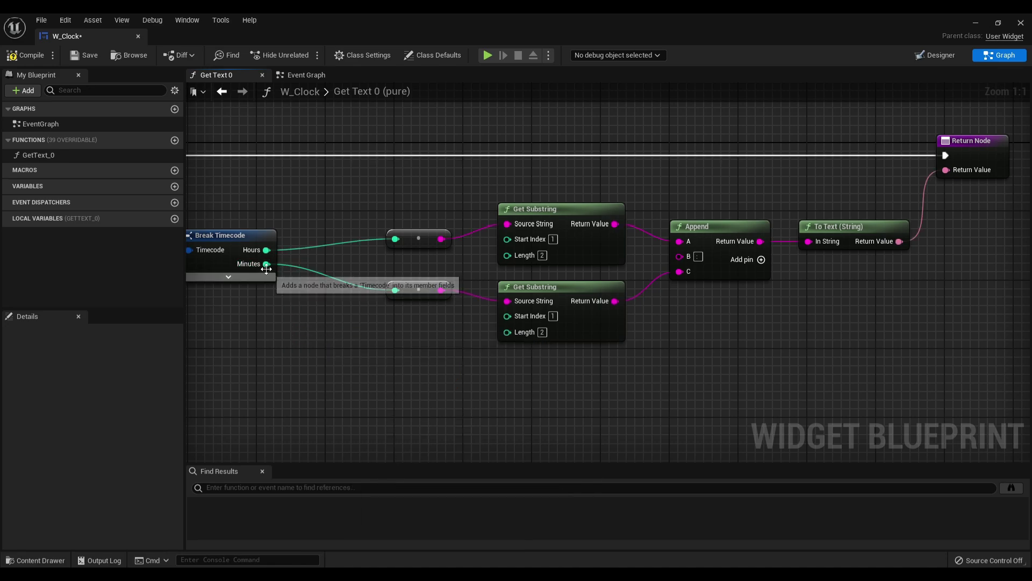
drag(266, 264, 316, 356)
text(to text)
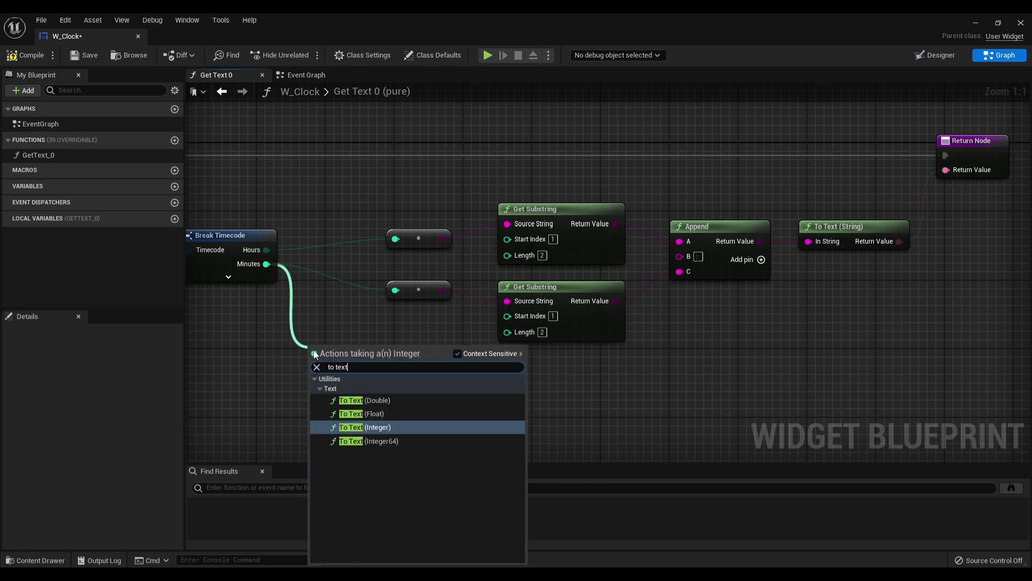
click(377, 427)
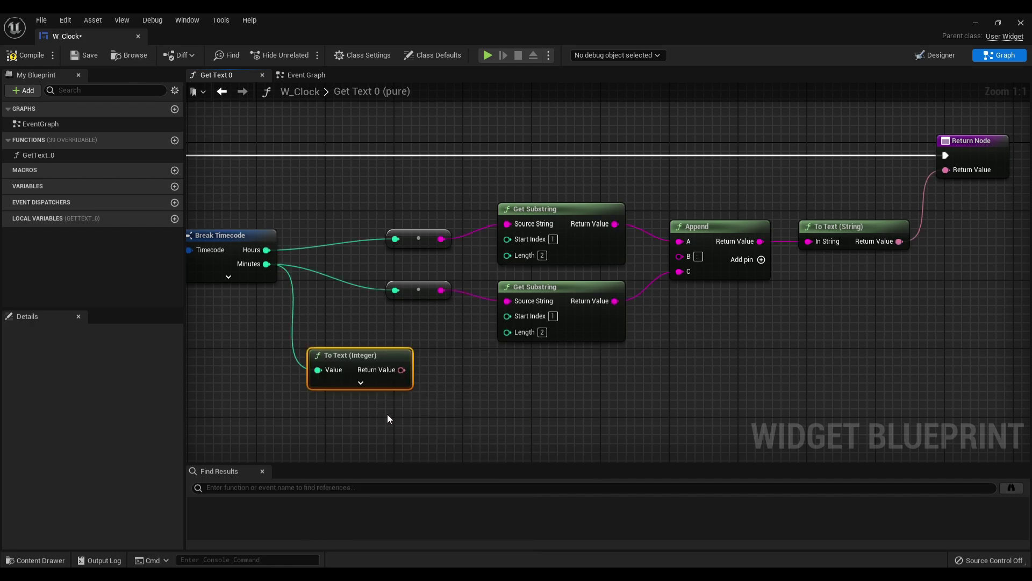
right_drag(360, 337, 470, 269)
Step: Duplicate the To Text (Integer) node and set Minimum Integral Digits to 2
key(ctrl+d)
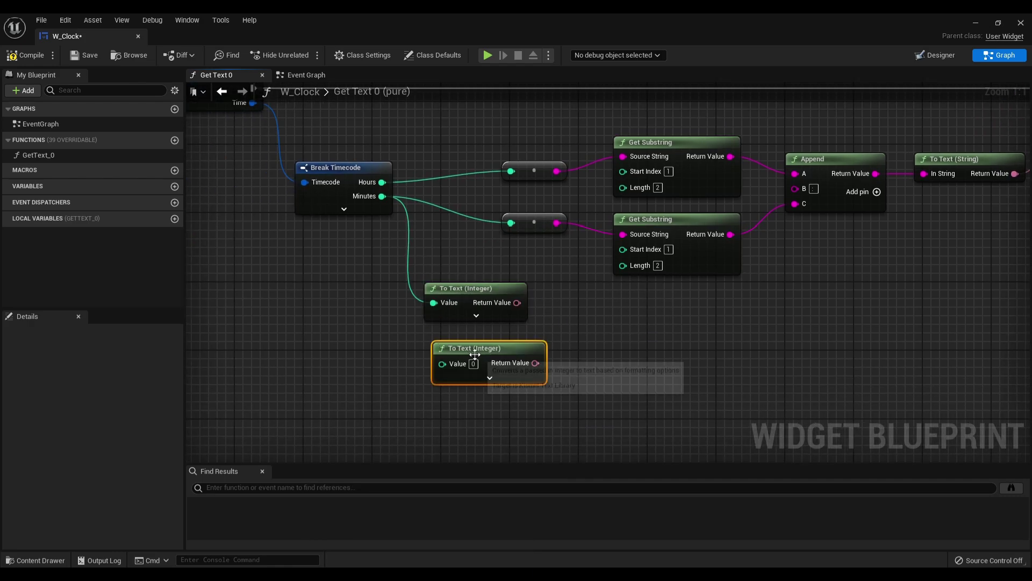
drag(469, 341, 478, 367)
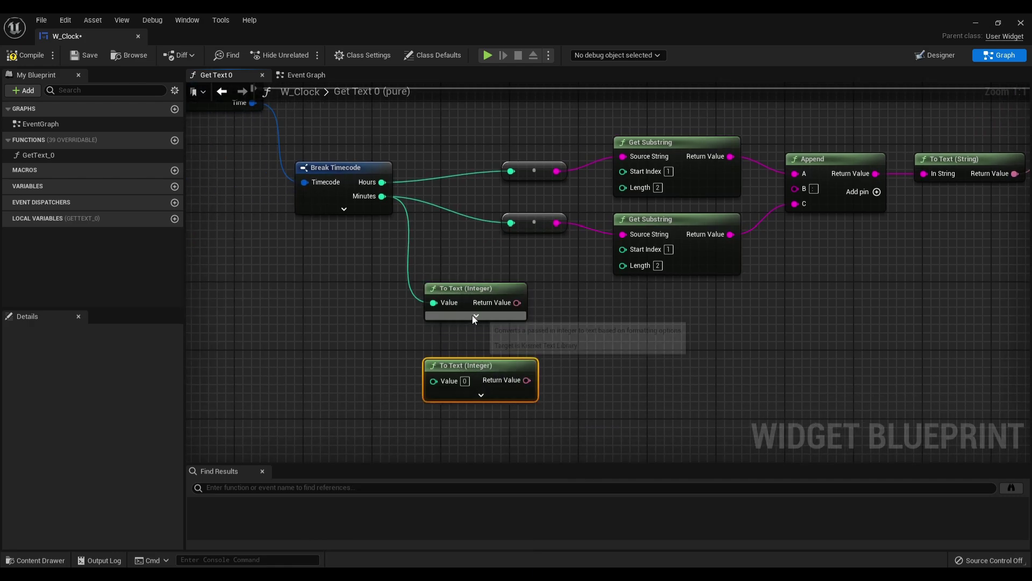
click(475, 315)
right_drag(424, 398, 434, 262)
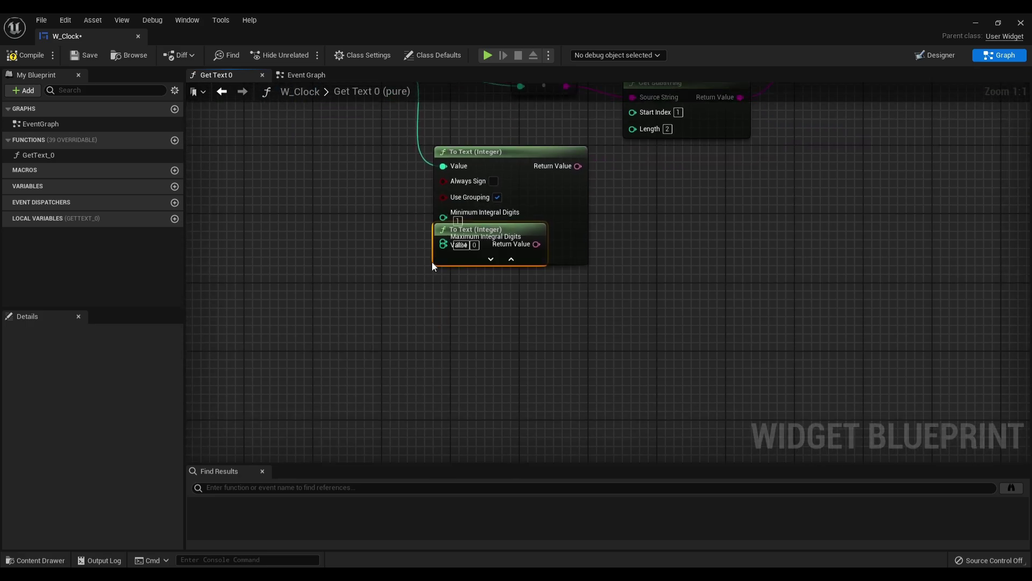
drag(434, 263, 425, 336)
click(482, 336)
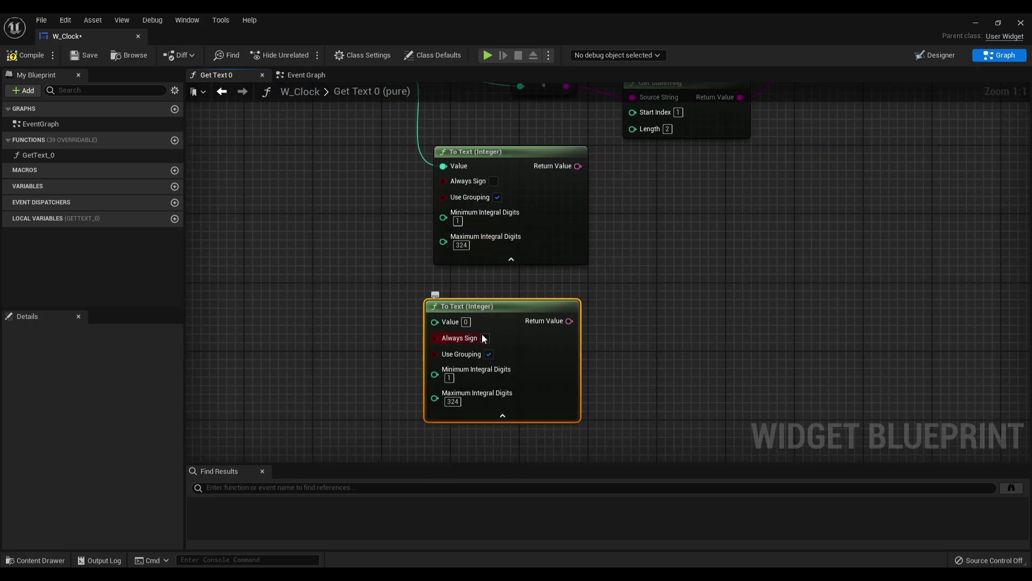
drag(480, 307, 488, 290)
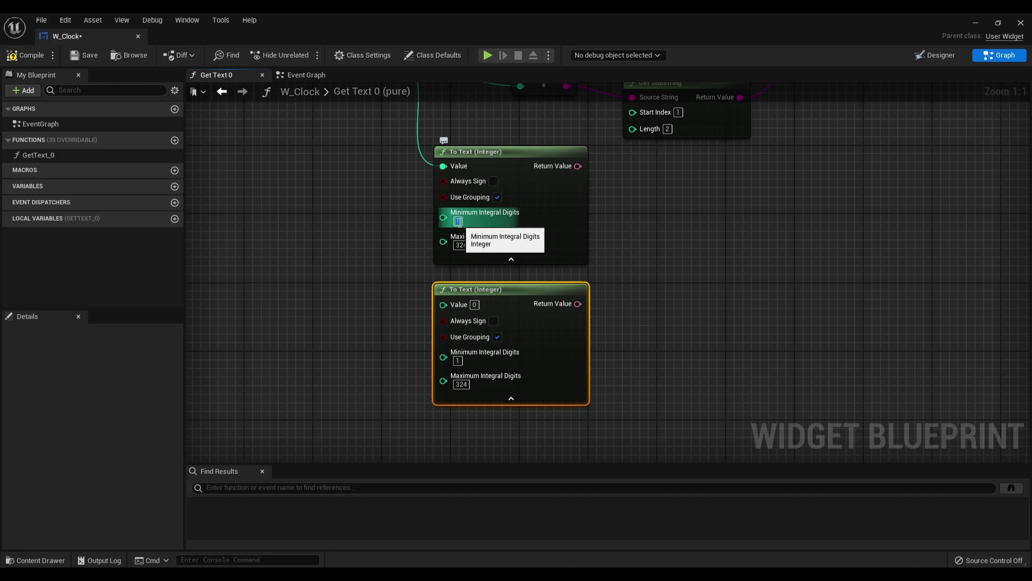
text(2)
key(Tab)
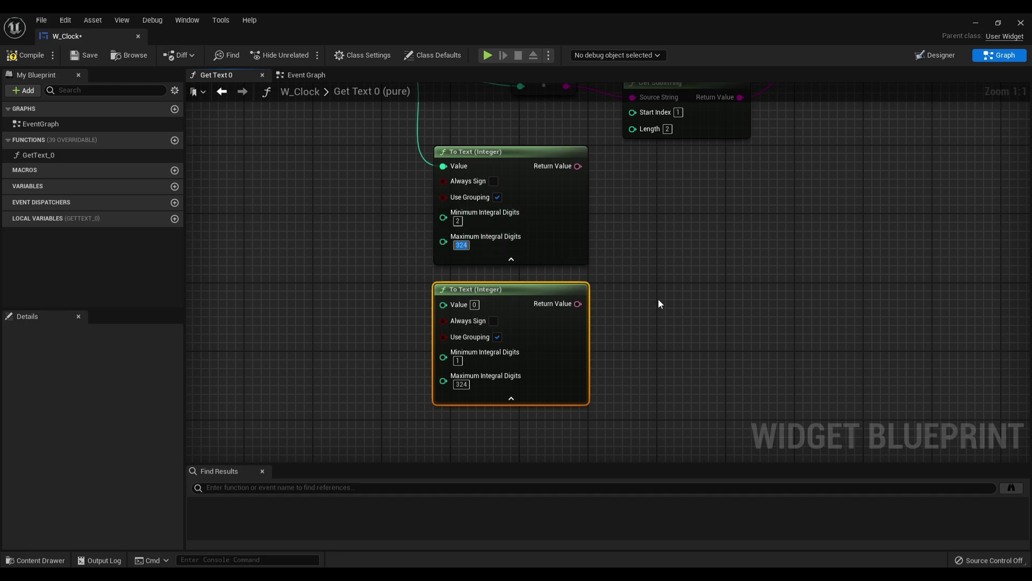
click(562, 364)
scroll(656, 350, down, 2)
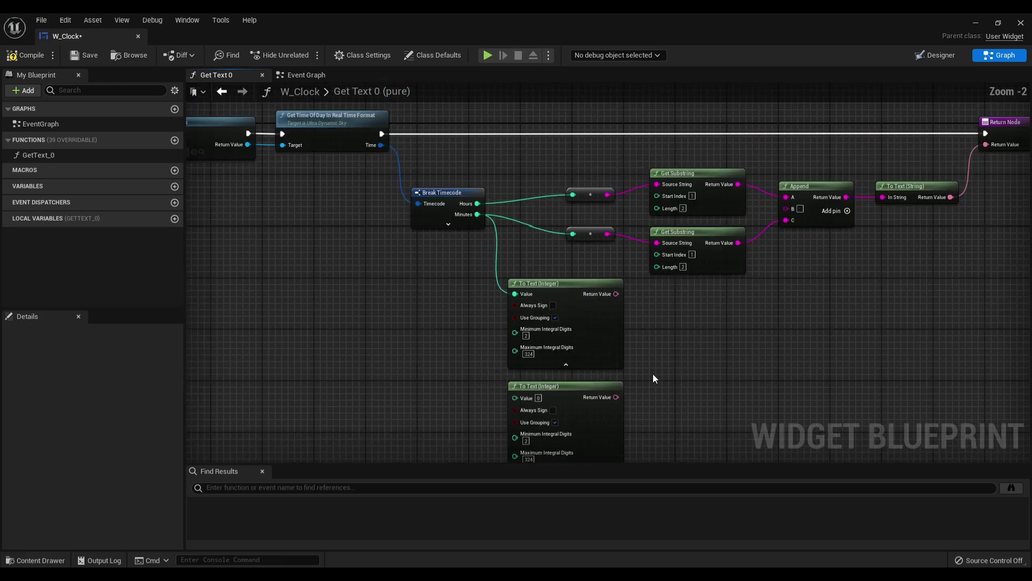
scroll(586, 202, up, 2)
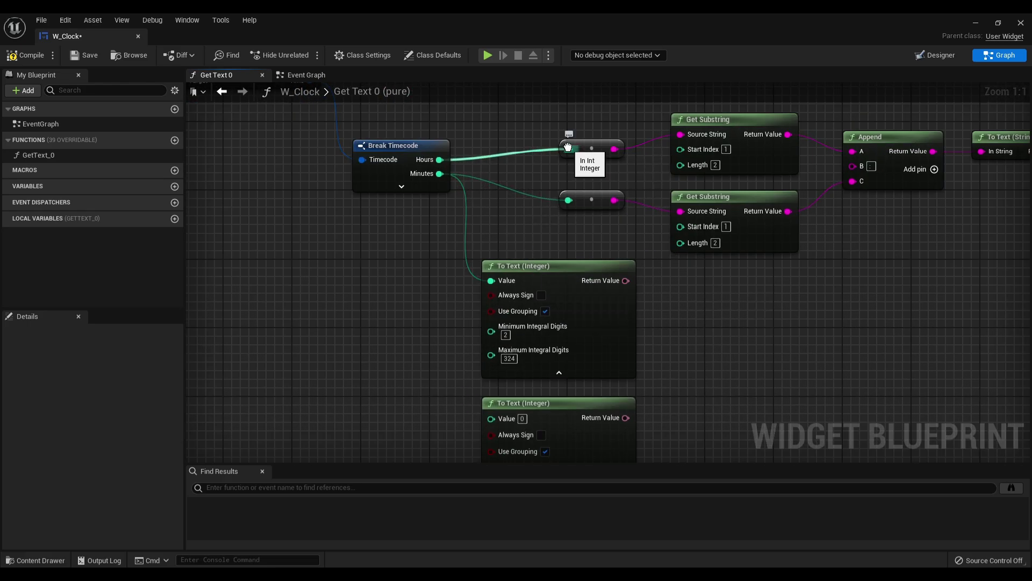
Step: Wire Hours and Minutes into the To Text nodes, their outputs into Append A and C
ctrl+drag(568, 148, 491, 281)
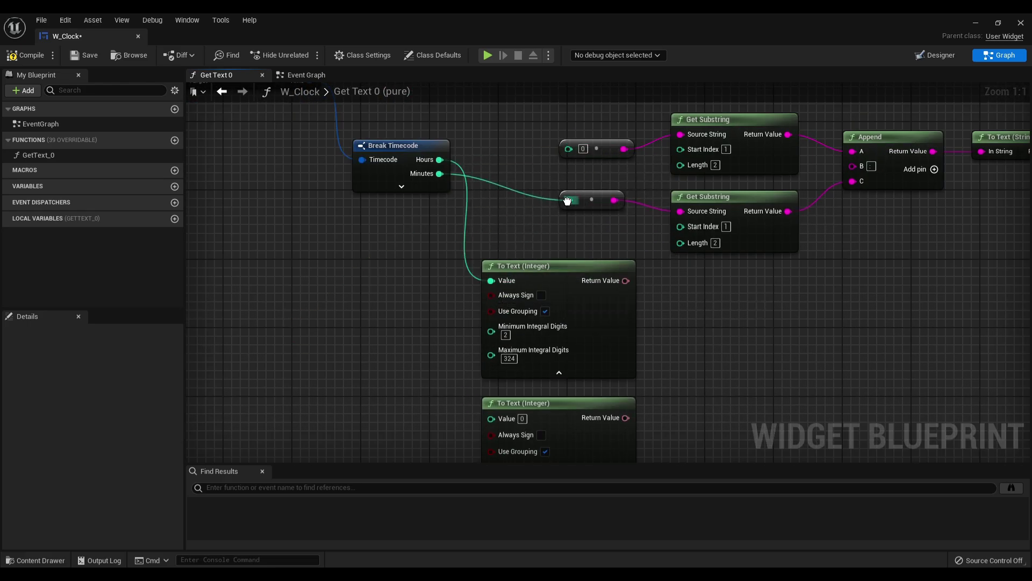
ctrl+drag(568, 201, 490, 419)
right_drag(683, 389, 647, 316)
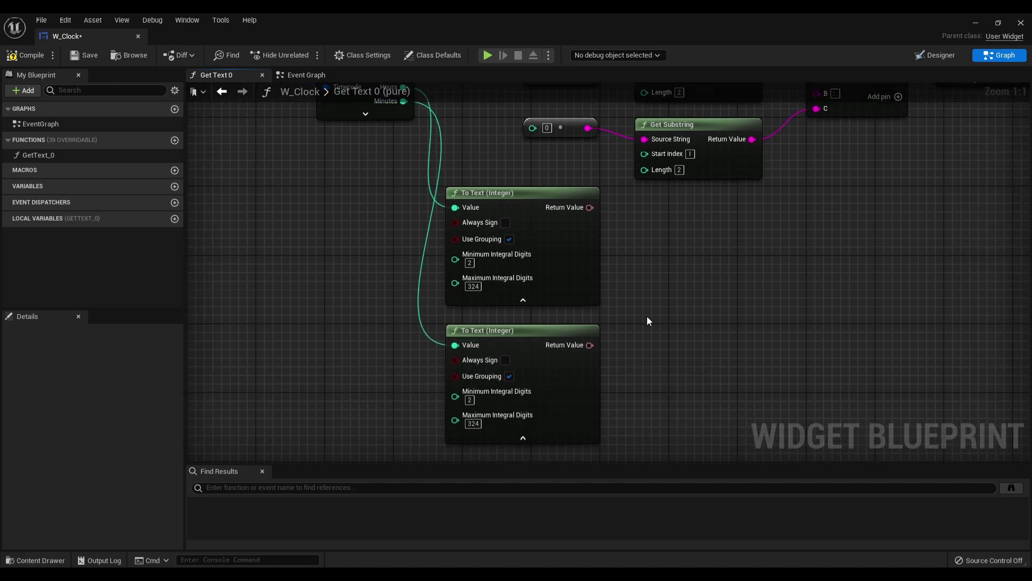
scroll(642, 318, down, 1)
drag(551, 257, 629, 257)
mouse_move(550, 257)
mouse_down()
mouse_move(651, 305)
mouse_move(592, 197)
mouse_up()
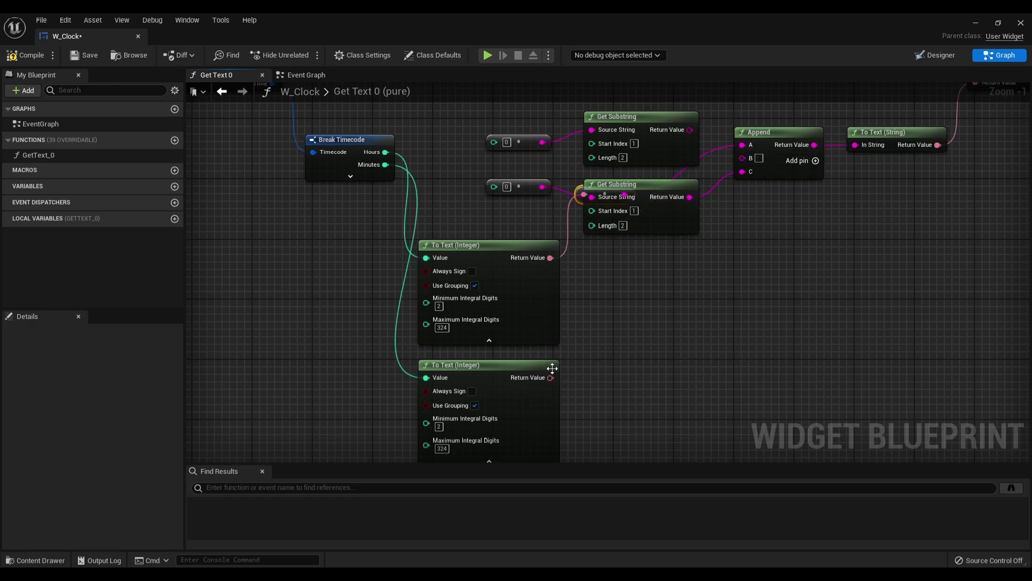
drag(550, 377, 742, 171)
double_click(604, 250)
right_drag(471, 118, 487, 176)
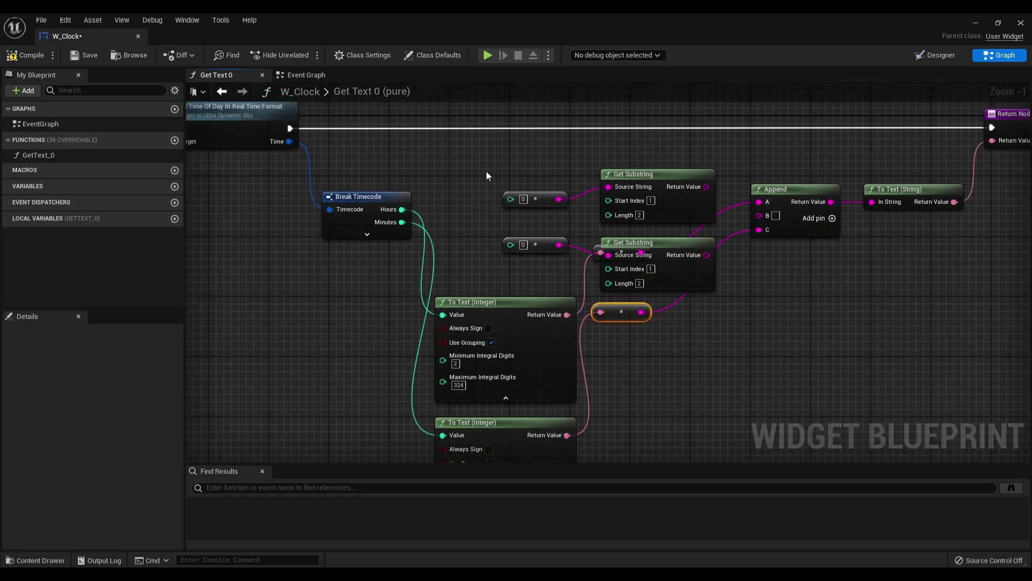
Step: Move the Get Substring nodes aside and delete the two old integer conversion nodes
drag(487, 175, 666, 241)
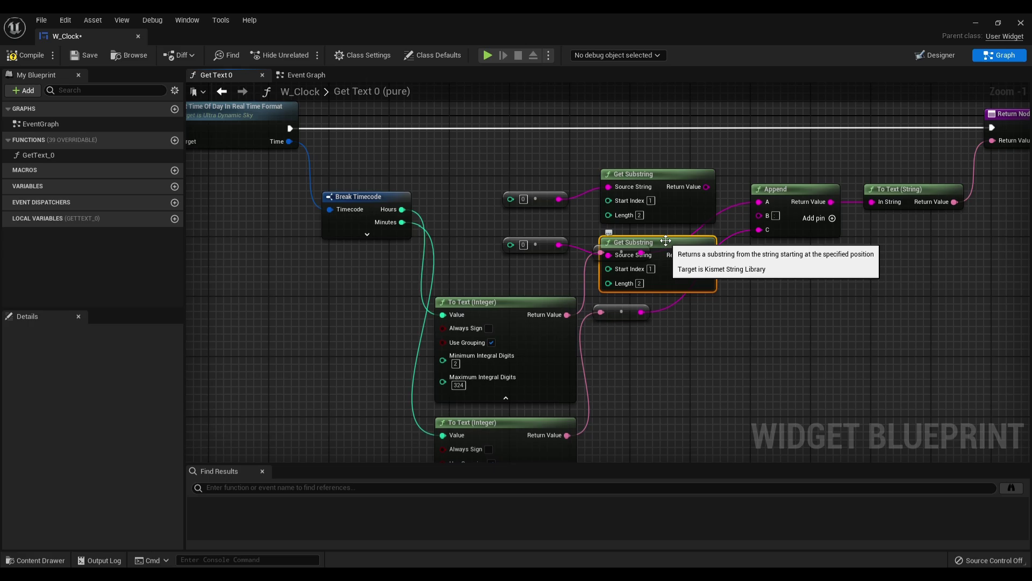
click(677, 221)
shift+click(683, 236)
drag(685, 241, 640, 92)
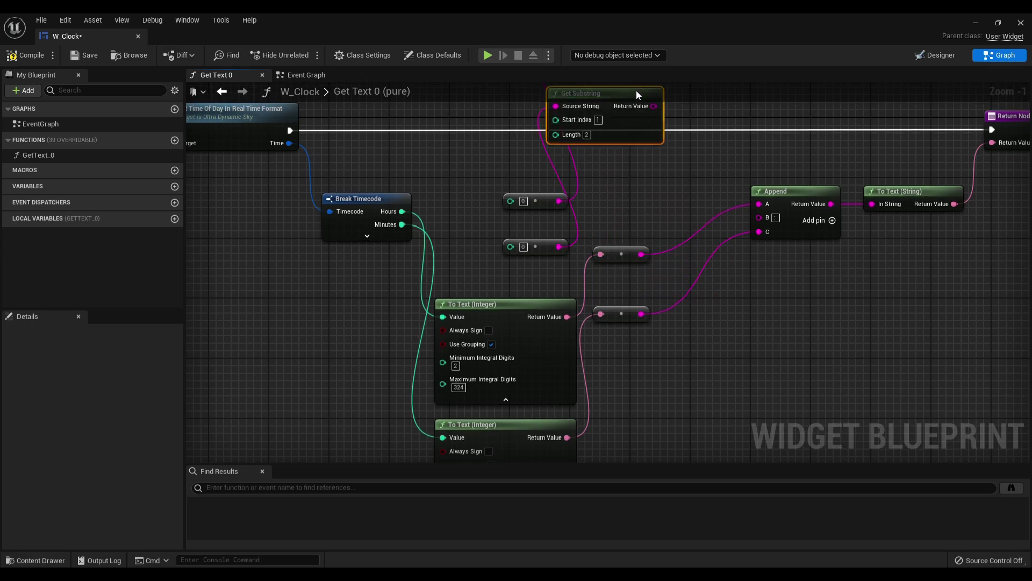
drag(497, 288, 546, 348)
key(Delete)
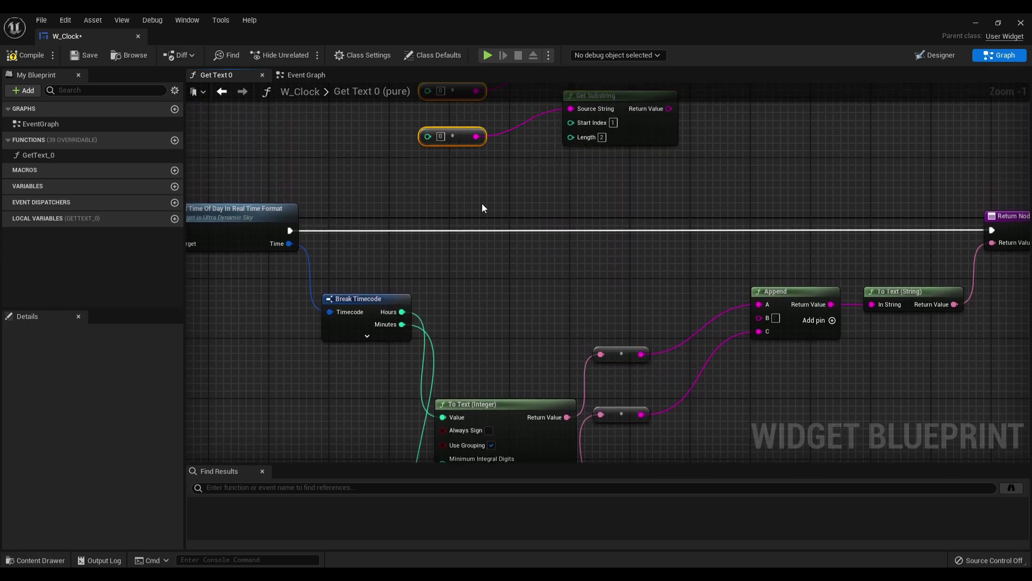
Step: Arrange the To Text and reroute nodes beside Append, then compile W_Clock
scroll(572, 169, down, 1)
scroll(572, 169, down, 1)
drag(569, 206, 696, 399)
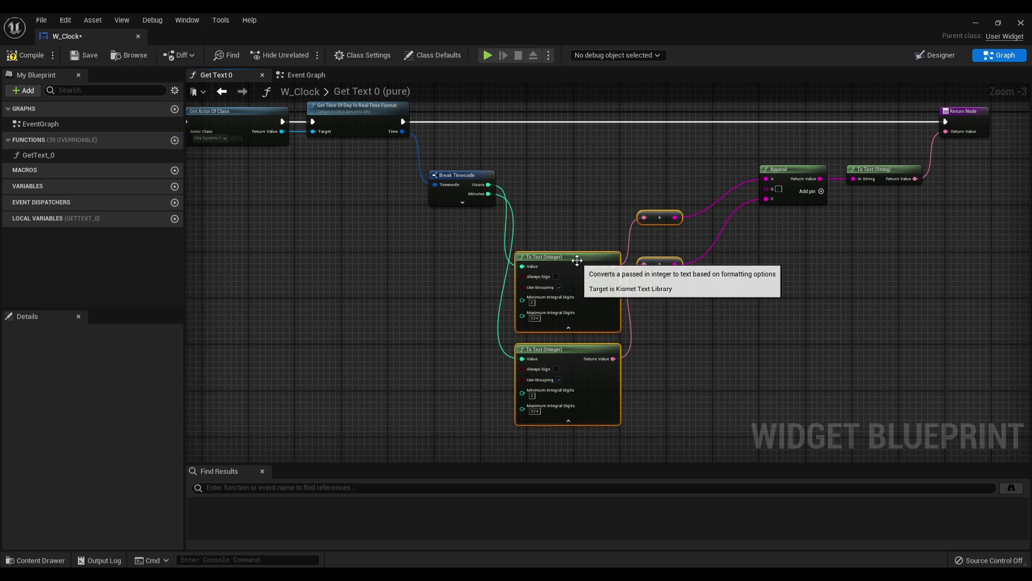
drag(575, 263, 593, 148)
right_drag(679, 92, 657, 188)
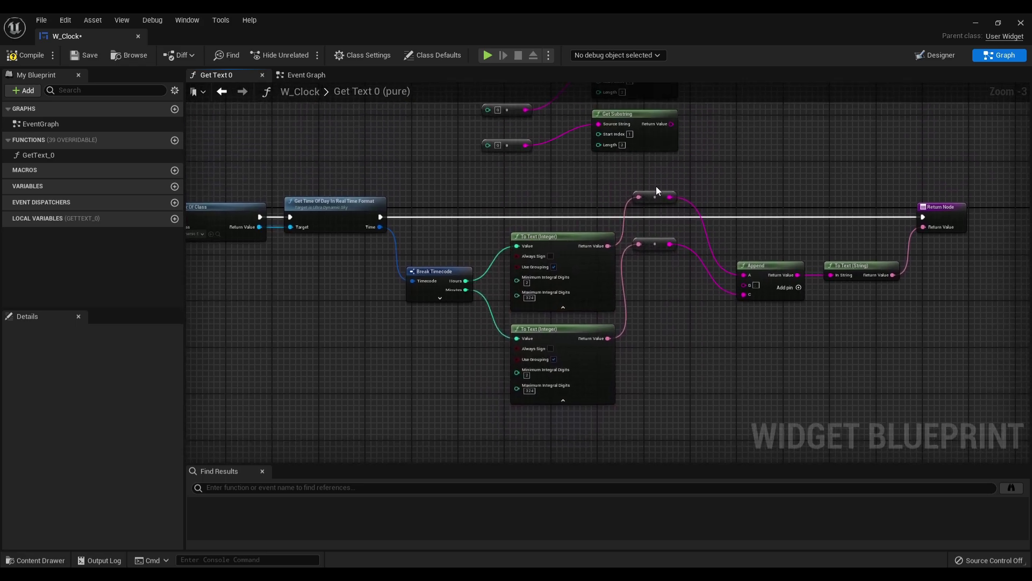
drag(656, 181, 674, 327)
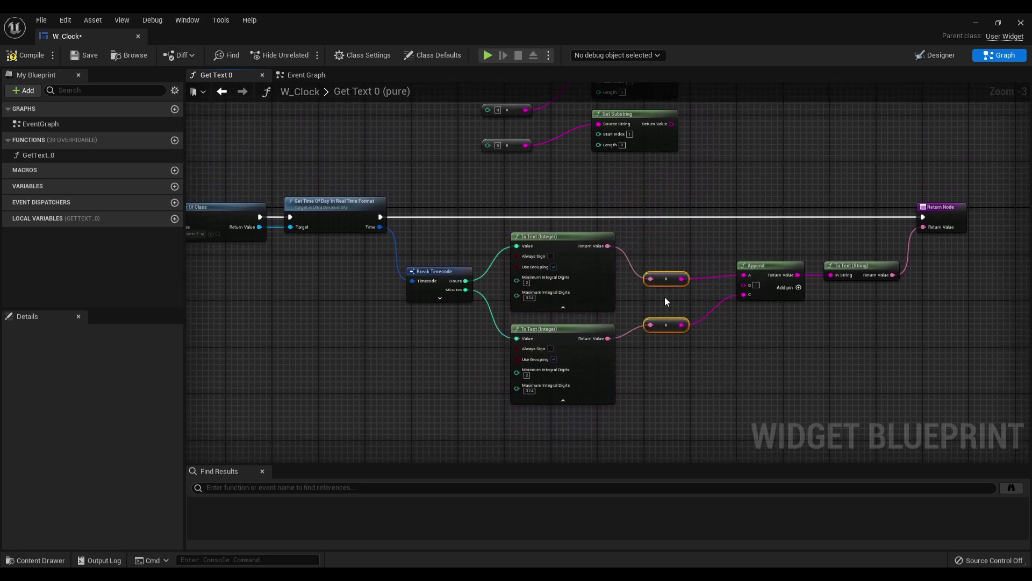
click(22, 59)
Step: Minimise the blueprint editor and play Showcase, walking around until the phone clock shows 09:35
click(979, 25)
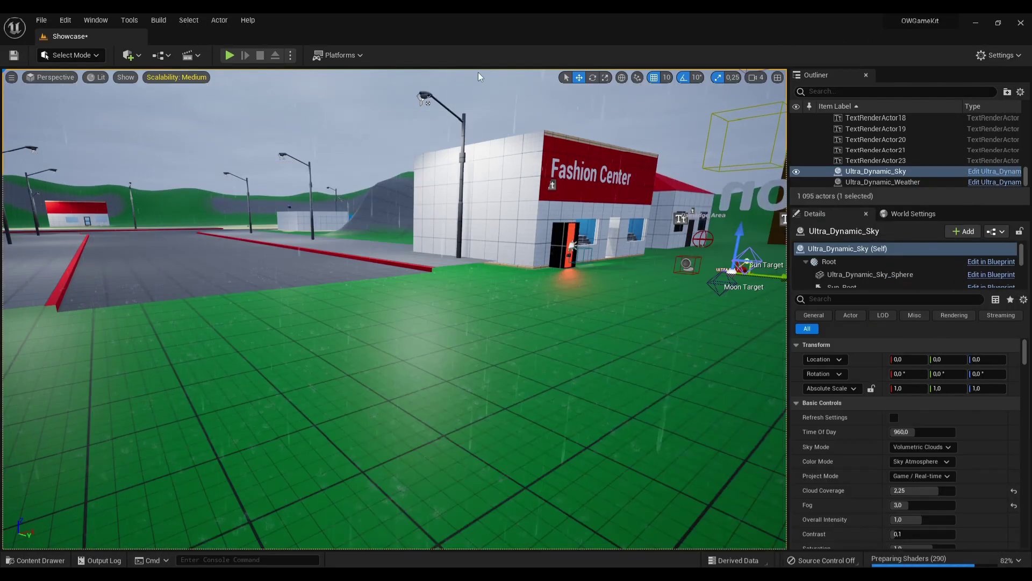
click(234, 59)
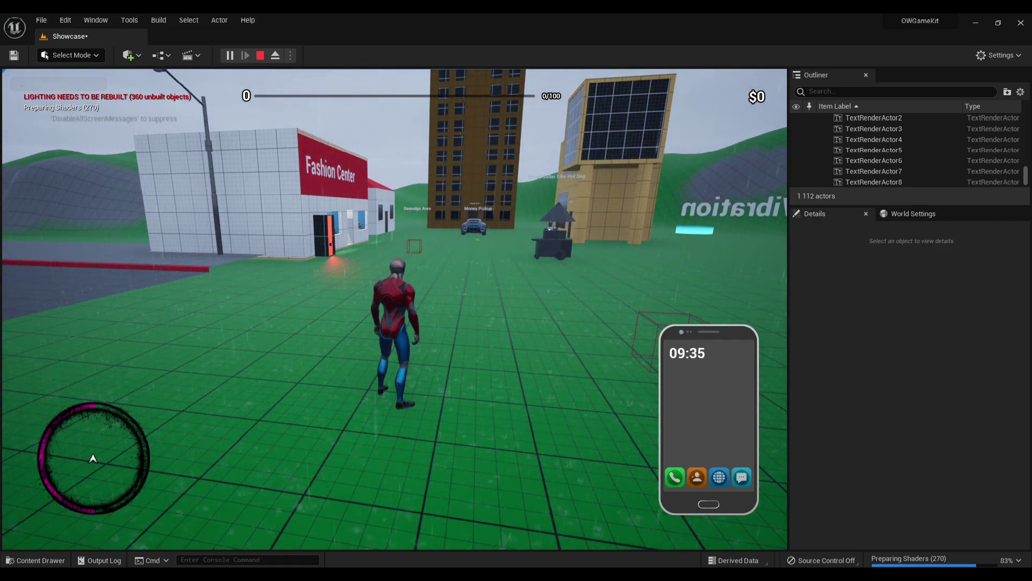
key(a)
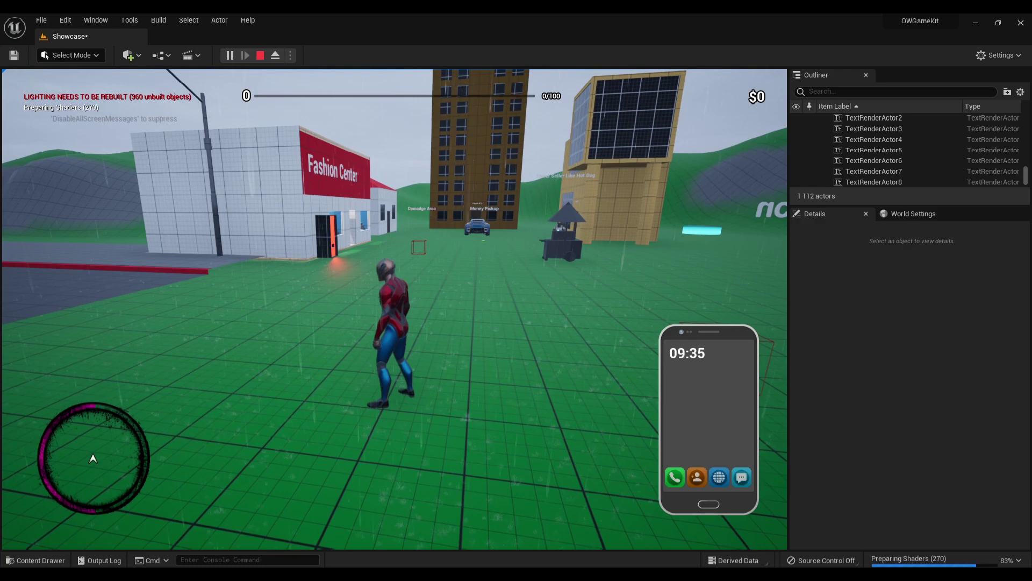
key(s)
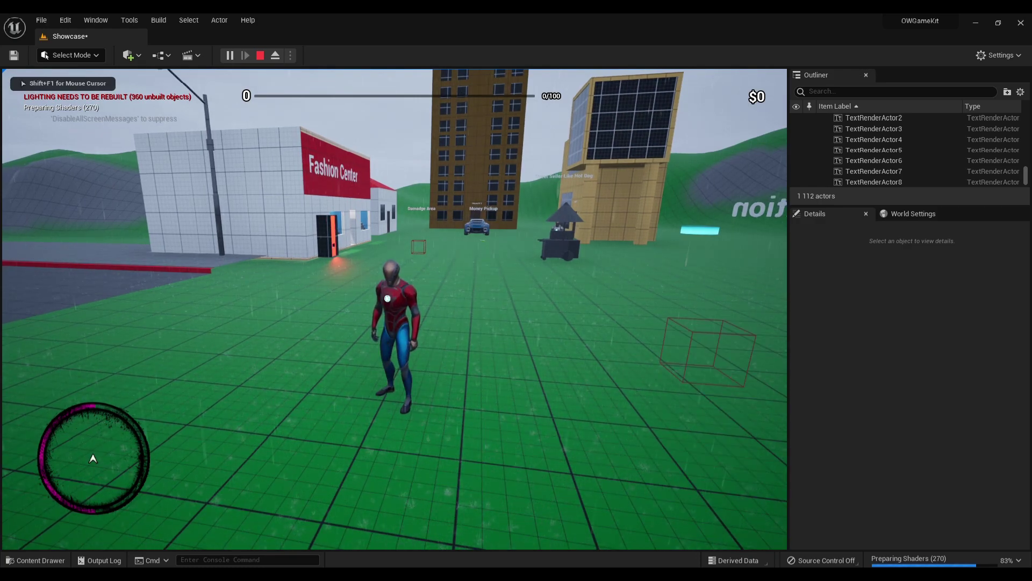
key(Escape)
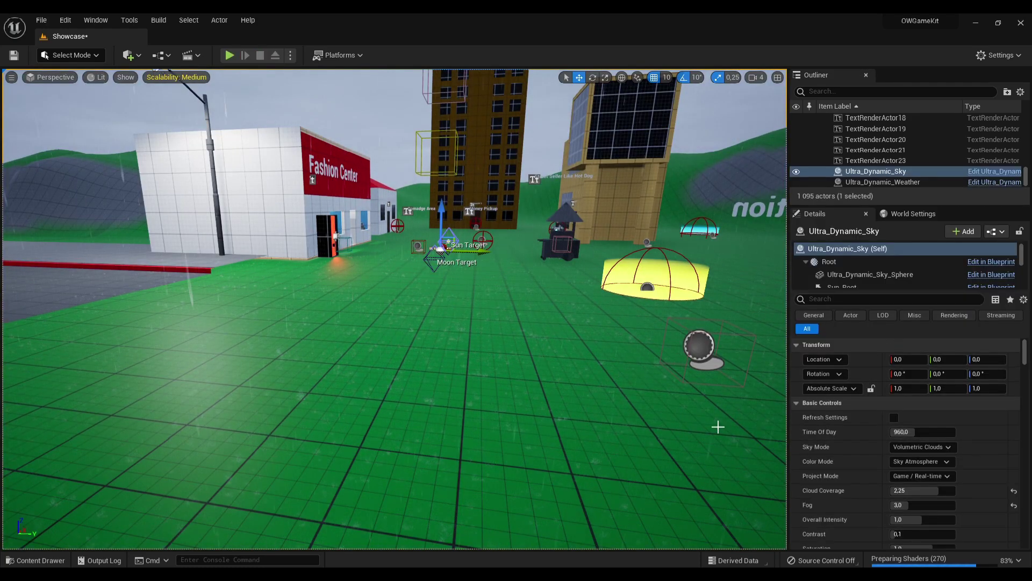
Step: Enable Animate Time Of Day on Ultra_Dynamic_Sky with Day and Night Length 1.0, then play
right_drag(701, 427, 721, 425)
scroll(911, 455, down, 10)
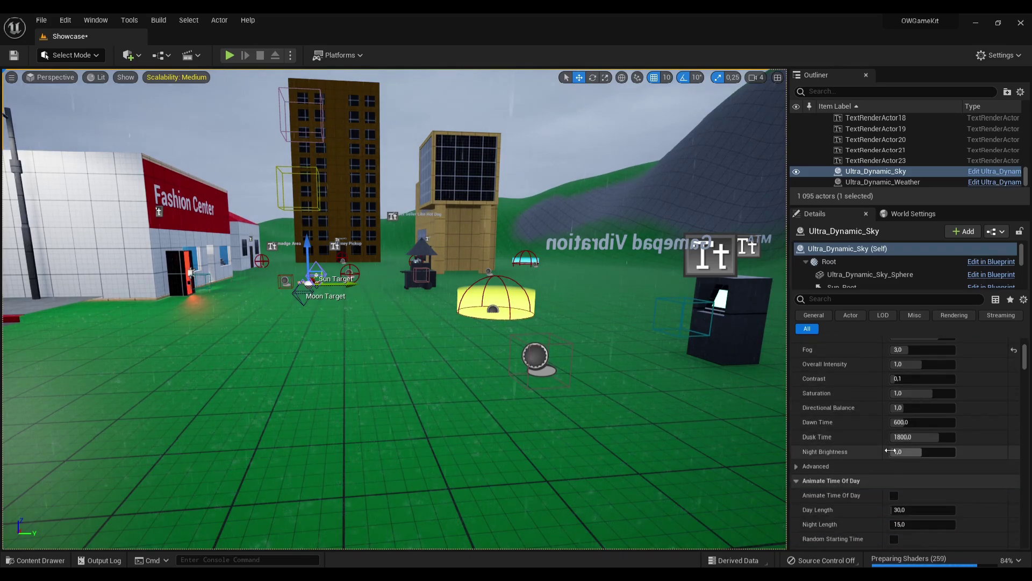
click(894, 409)
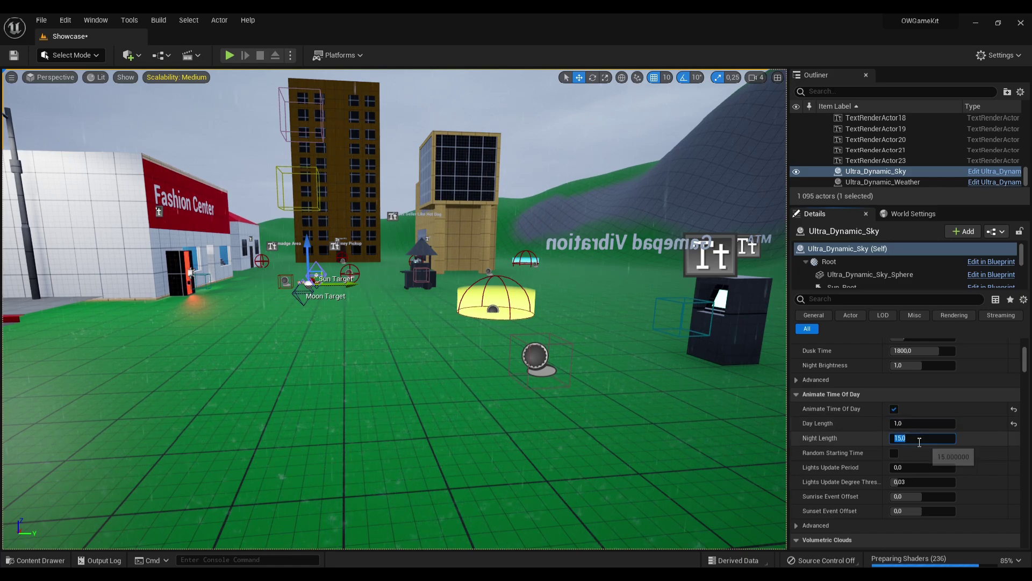
text(1)
key(Return)
drag(599, 337, 486, 249)
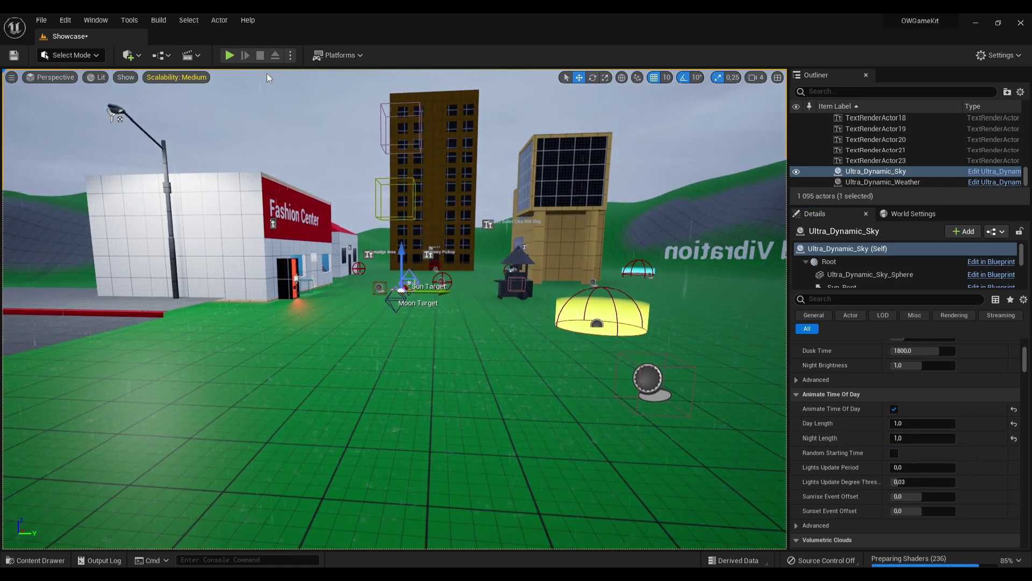
click(229, 54)
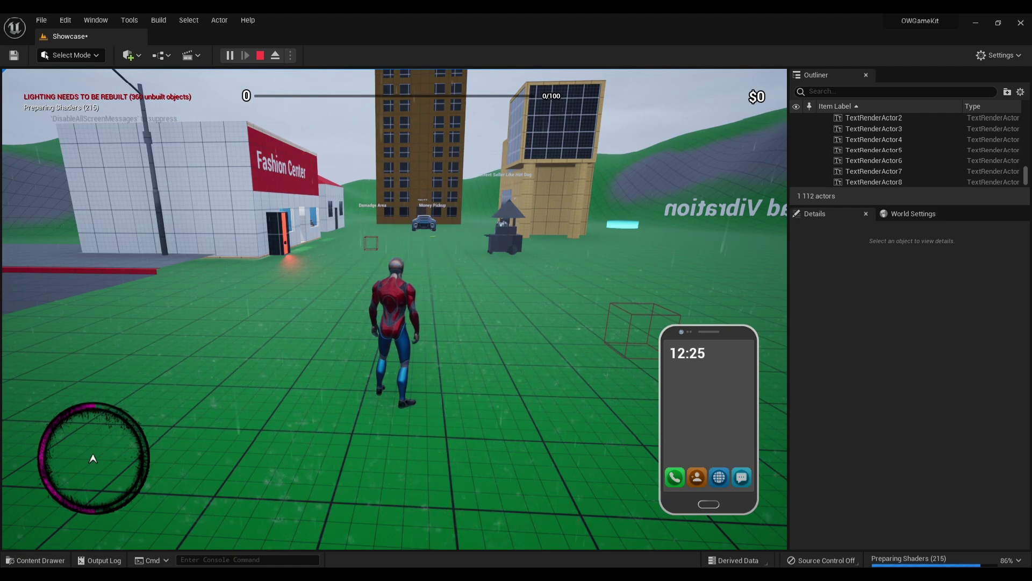
Step: Set Day and Night Length to 0.1 and replay, watching the clock cycle past midnight
key(Escape)
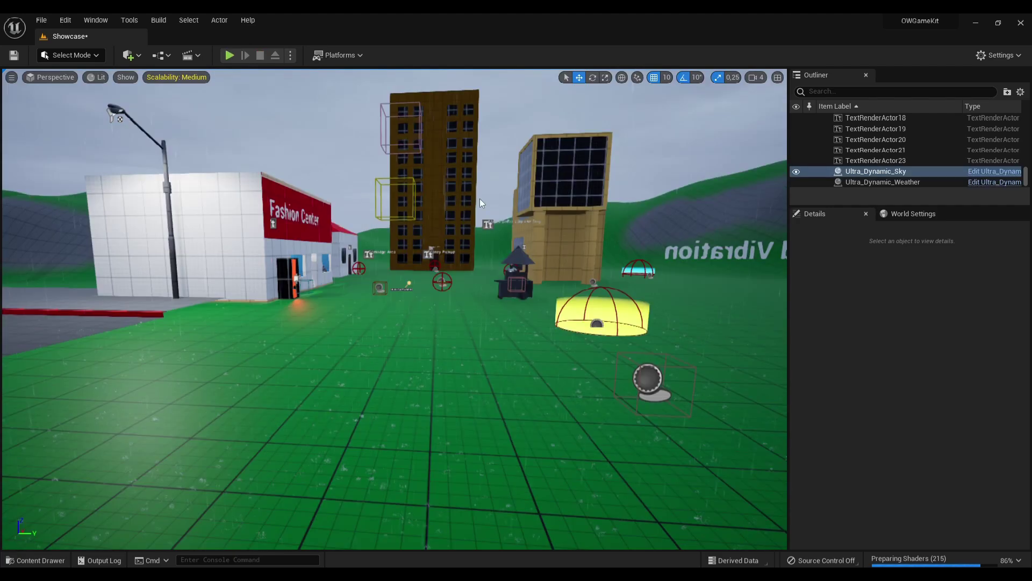
click(907, 423)
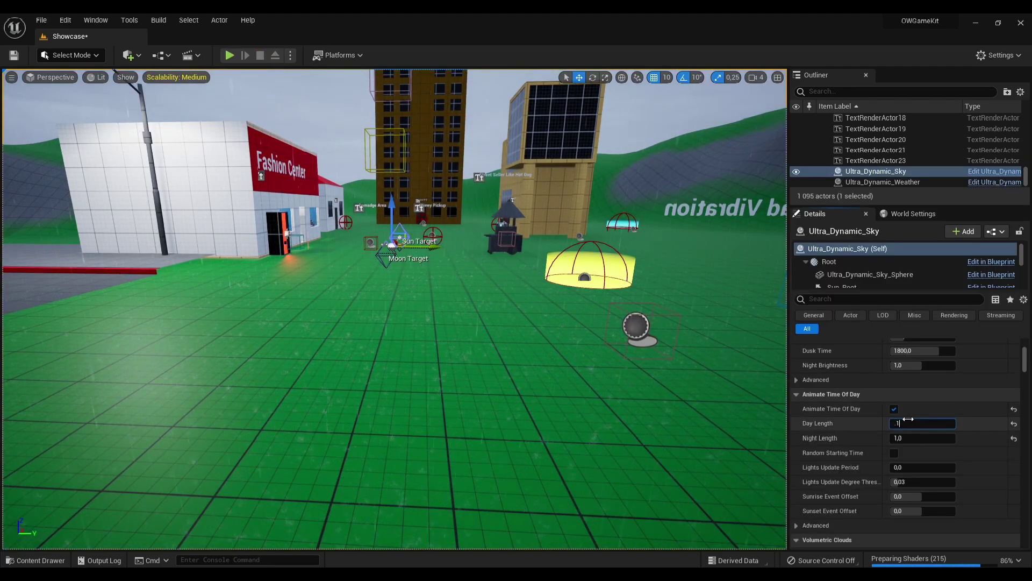
text(0,1)
click(905, 436)
text(0,1)
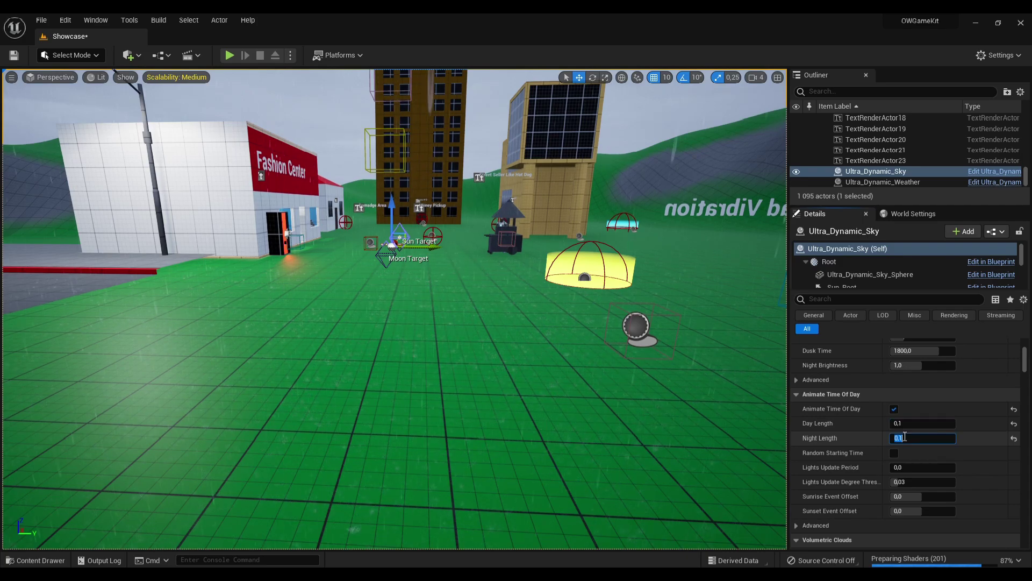
drag(643, 353, 640, 346)
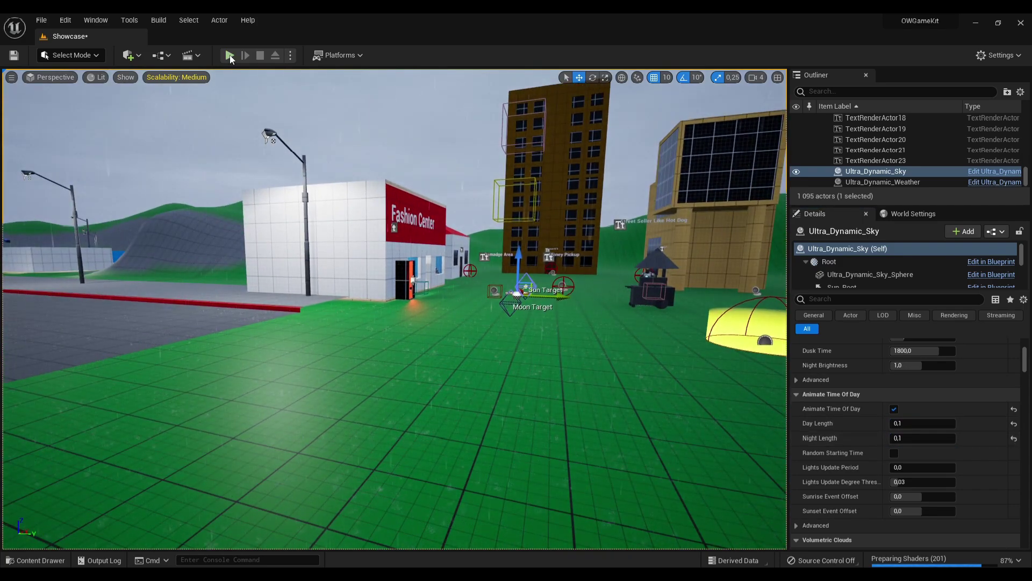
click(230, 55)
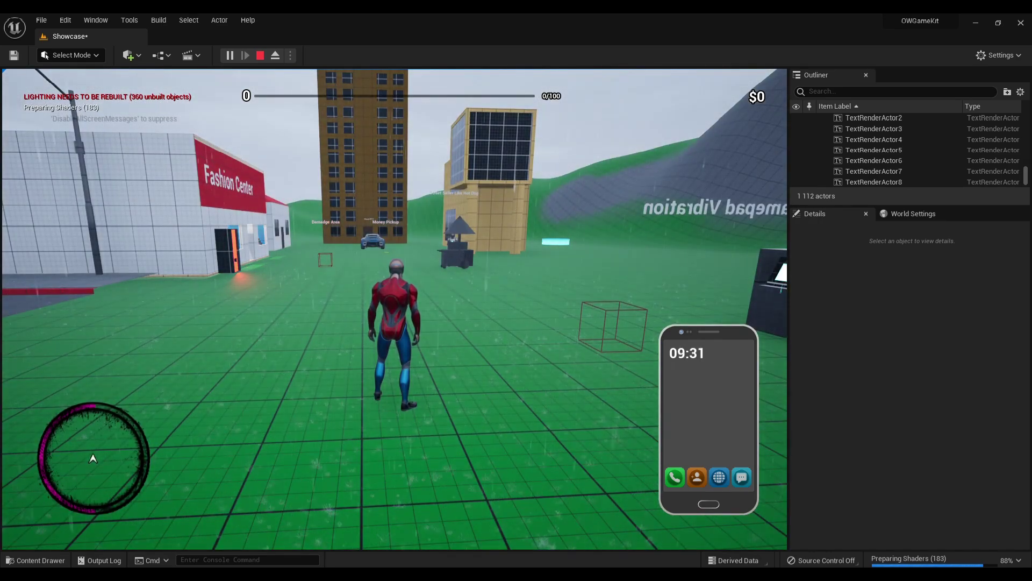
key(Escape)
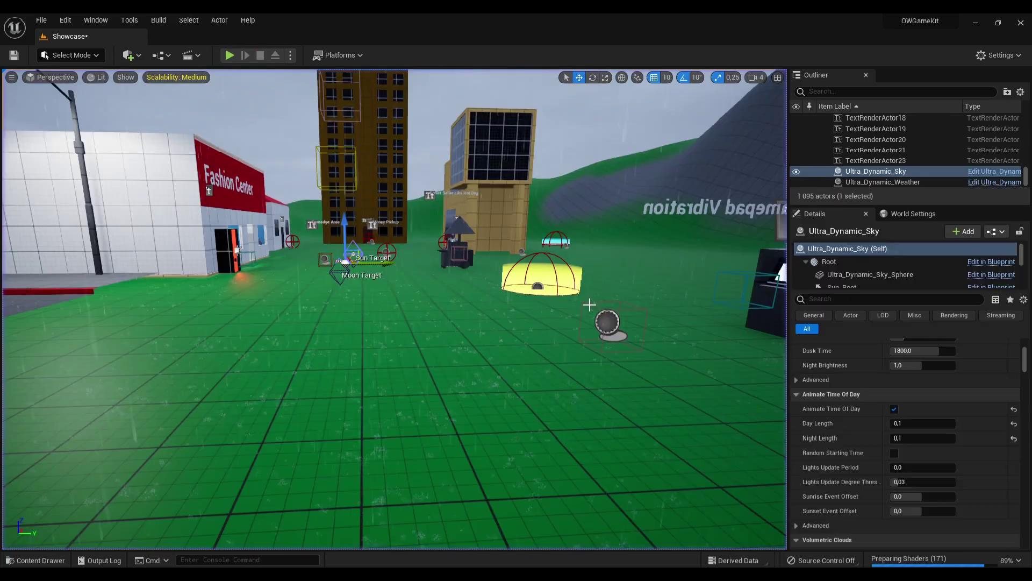
Step: Reset Day Length to 30 and Night Length to 15 on Ultra_Dynamic_Sky
click(1014, 424)
click(1015, 438)
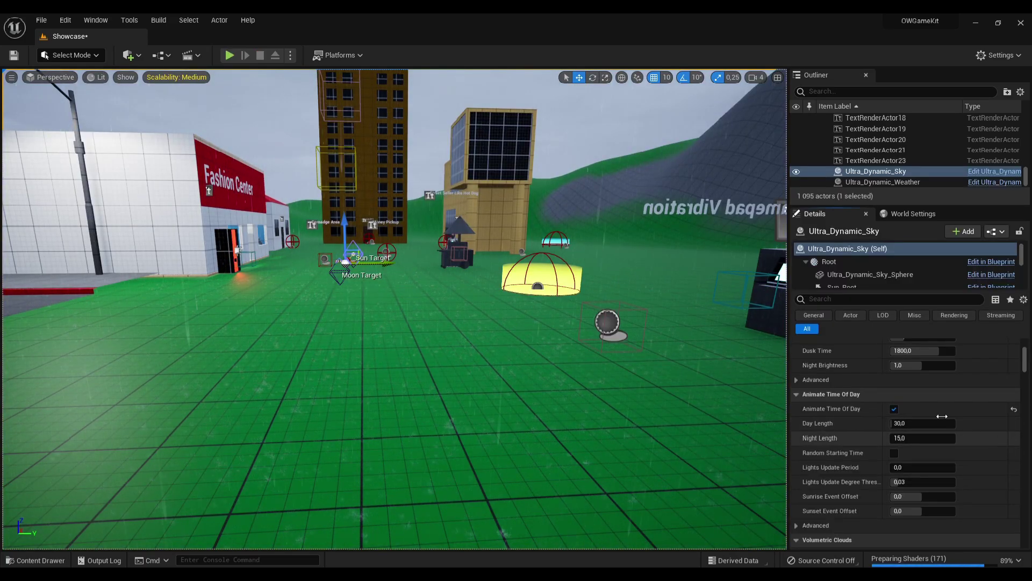
middle_drag(537, 393, 620, 380)
right_drag(620, 380, 165, 469)
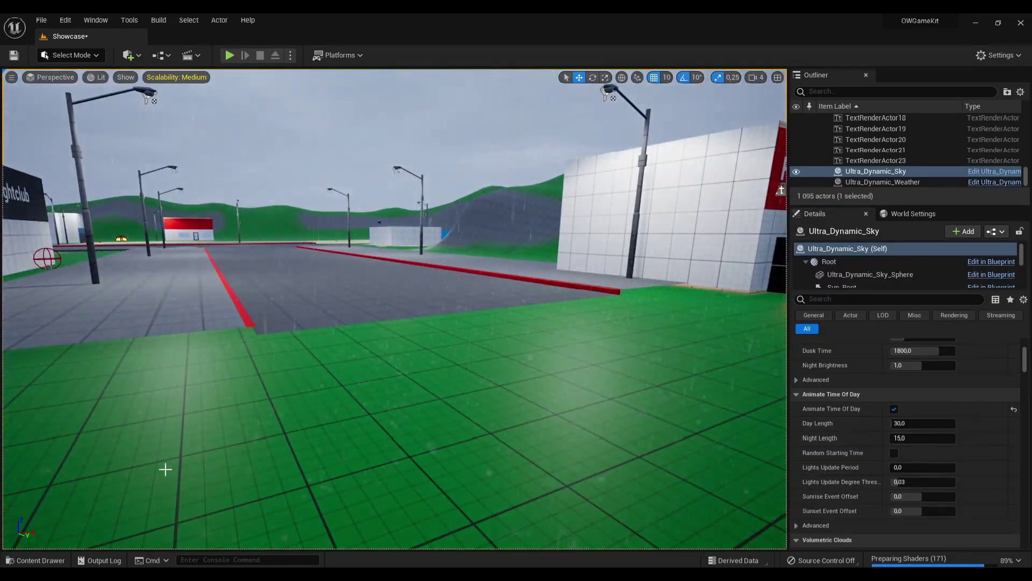
Step: Return to the W_Clock blueprint window showing the Get Substring nodes
click(58, 561)
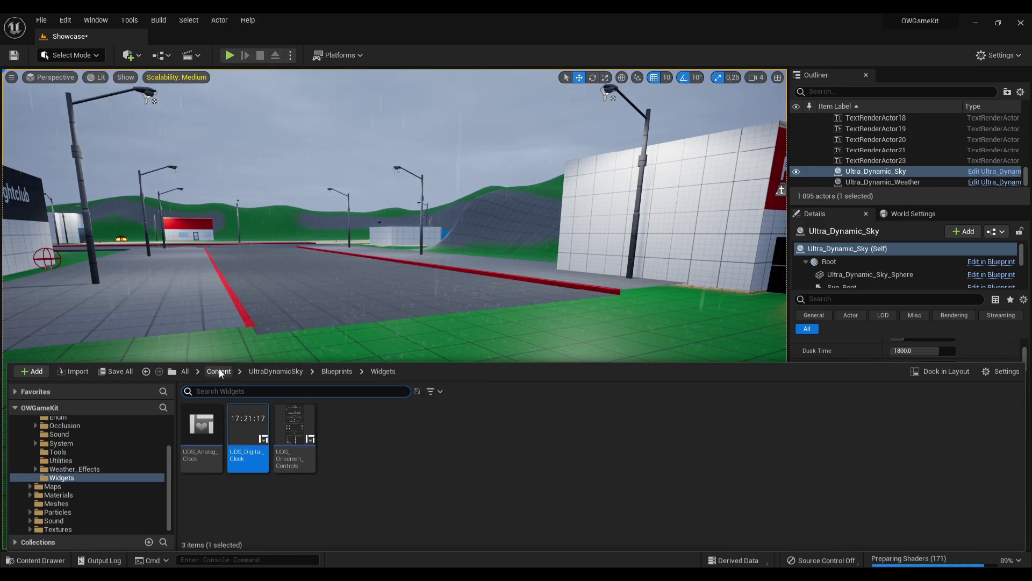
mouse_move(618, 574)
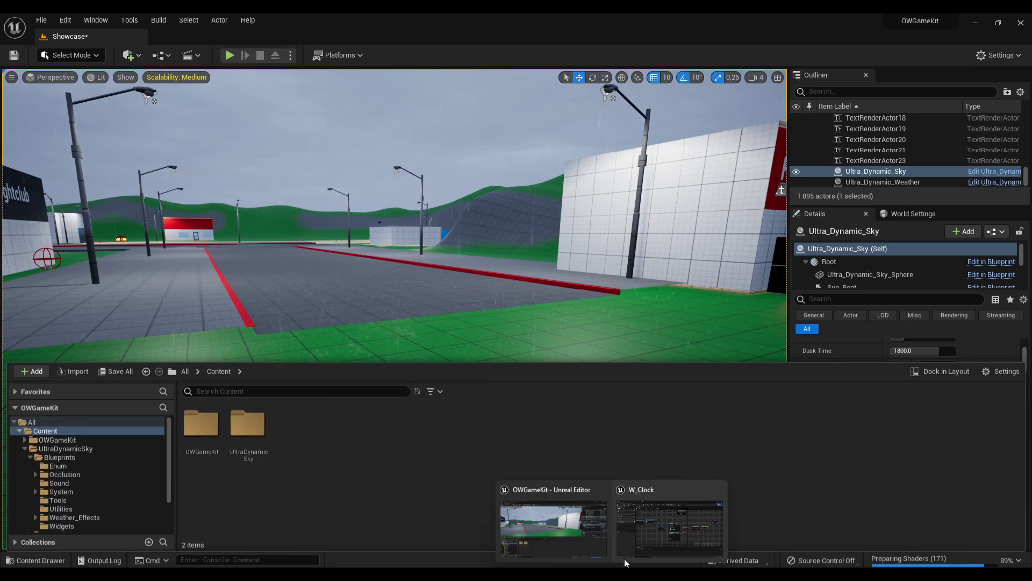
click(667, 527)
right_drag(655, 206, 687, 325)
Step: Delete the unused Get Substring nodes and check the Get Actor Of Class lookup
drag(436, 145, 721, 248)
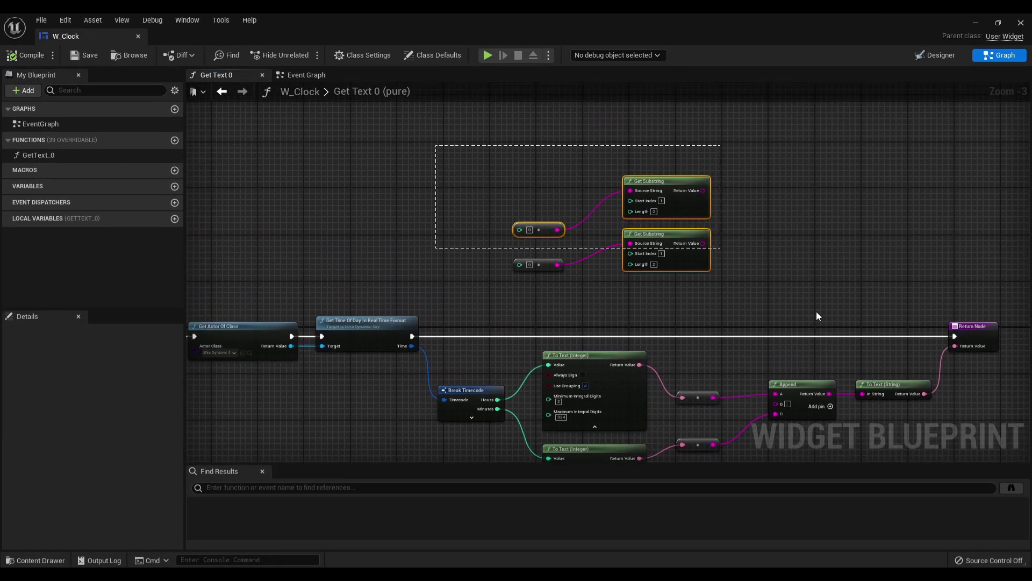
drag(655, 266, 377, 253)
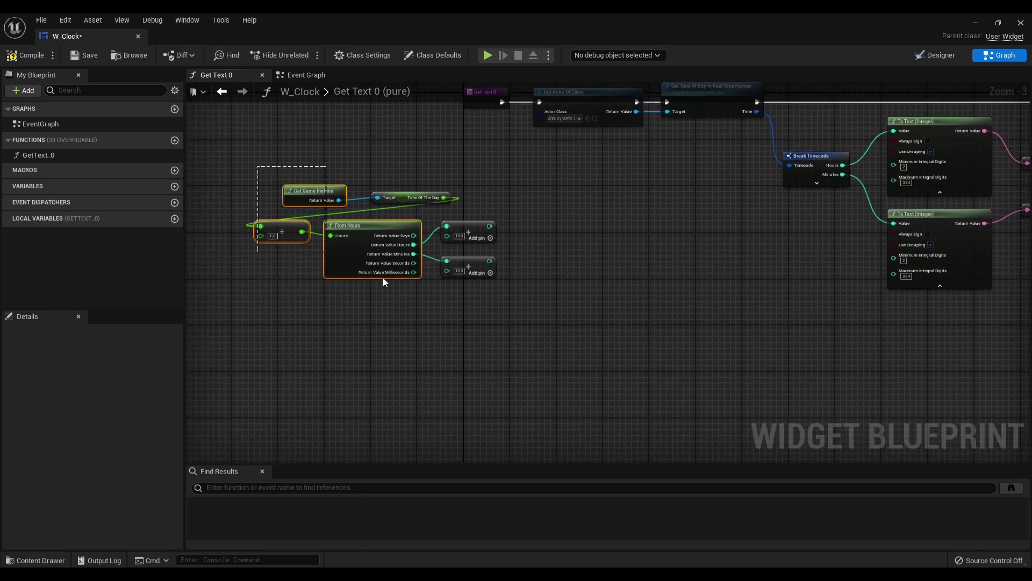
key(Delete)
scroll(583, 363, up, 2)
scroll(599, 325, up, 1)
scroll(599, 325, up, 1)
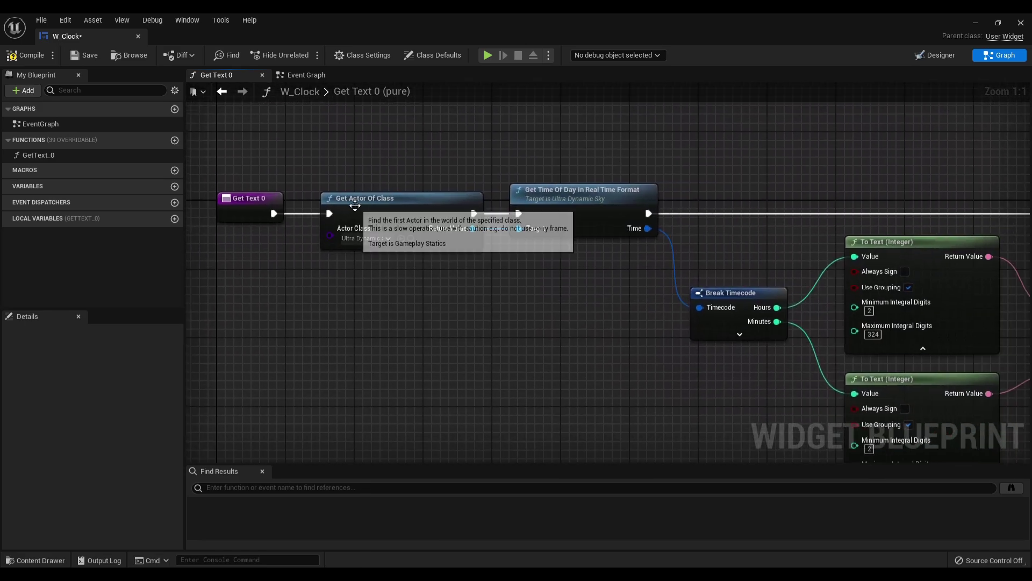
click(386, 248)
click(381, 242)
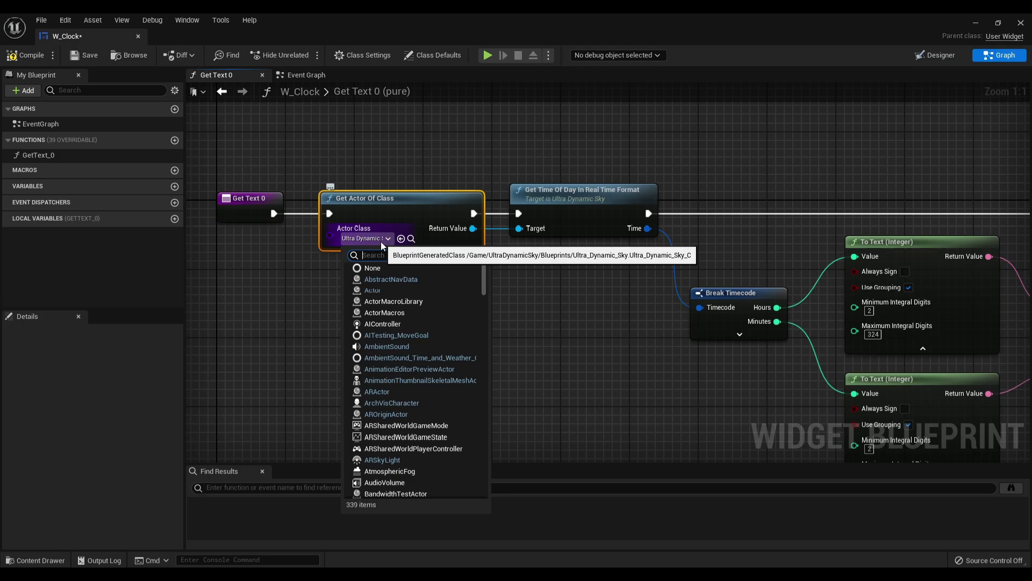
click(506, 263)
Step: Straighten both reroute wires leading from Break Timecode to the To Text nodes
right_drag(623, 307, 204, 255)
click(317, 246)
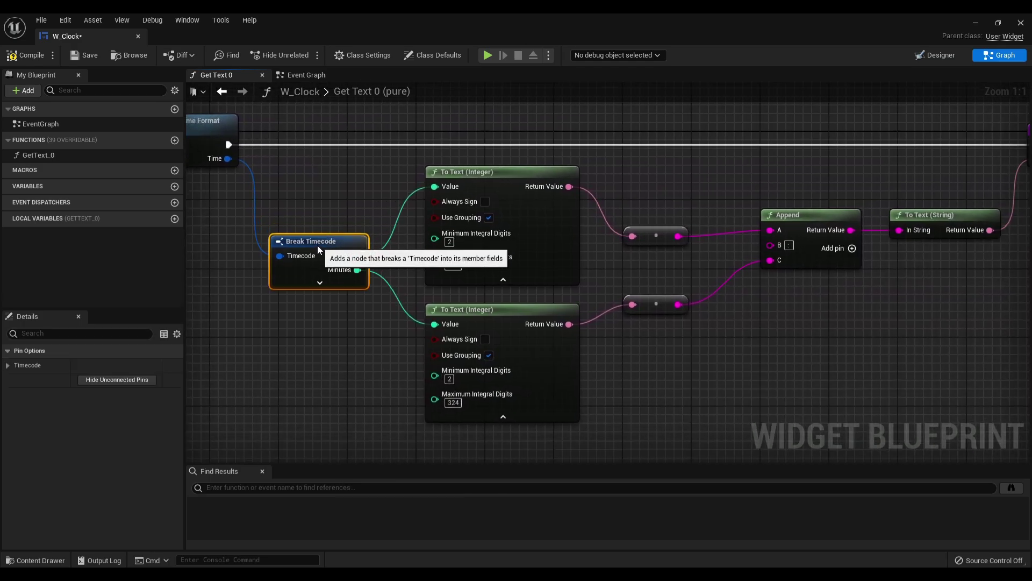
right_drag(753, 372, 651, 350)
click(554, 283)
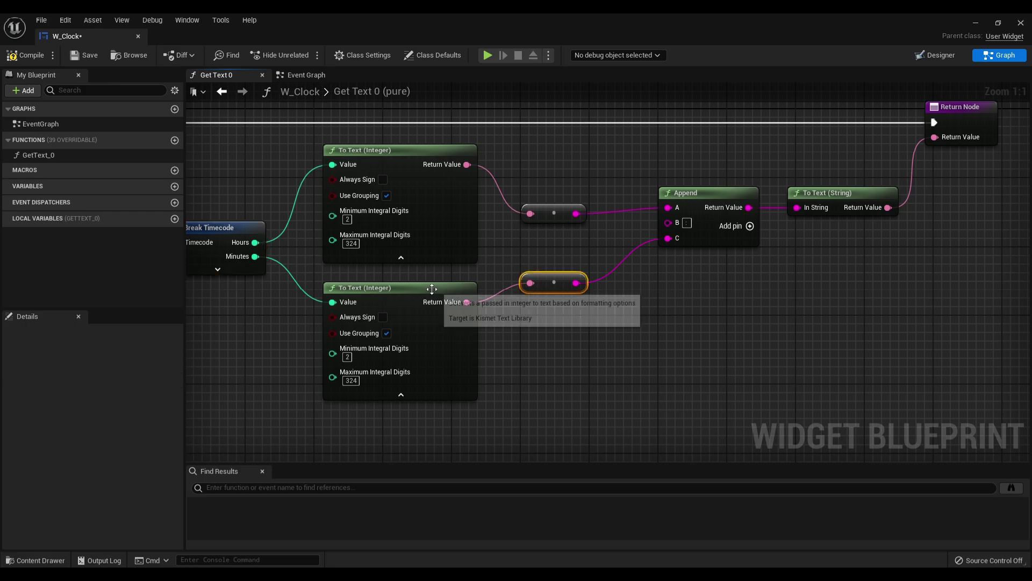
shift+click(432, 289)
key(q)
click(554, 213)
shift+click(401, 150)
key(q)
Step: Compile W_Clock and box-select every node in the Get Text function
right_drag(771, 293, 626, 306)
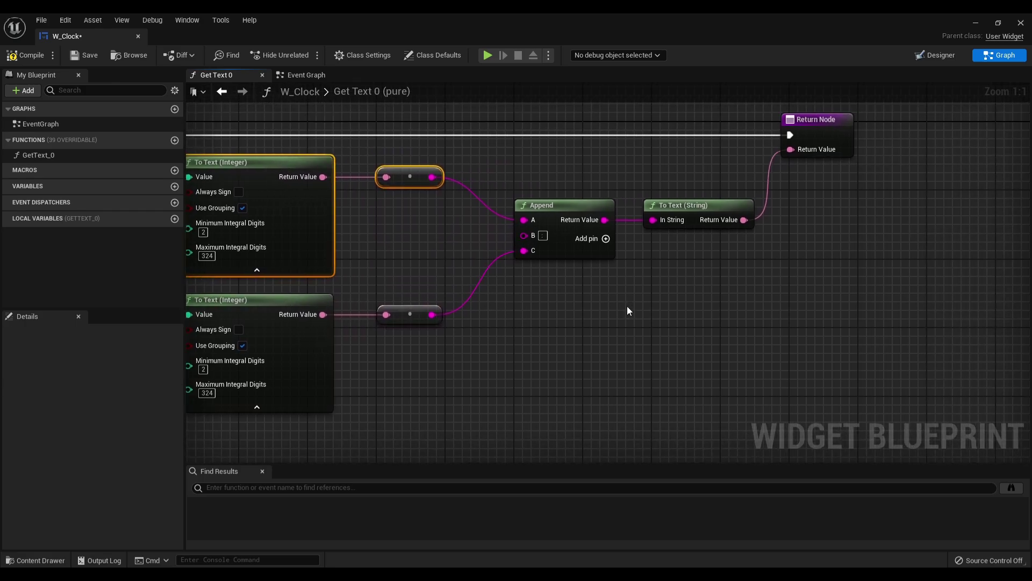
right_drag(676, 334, 961, 335)
scroll(845, 322, down, 3)
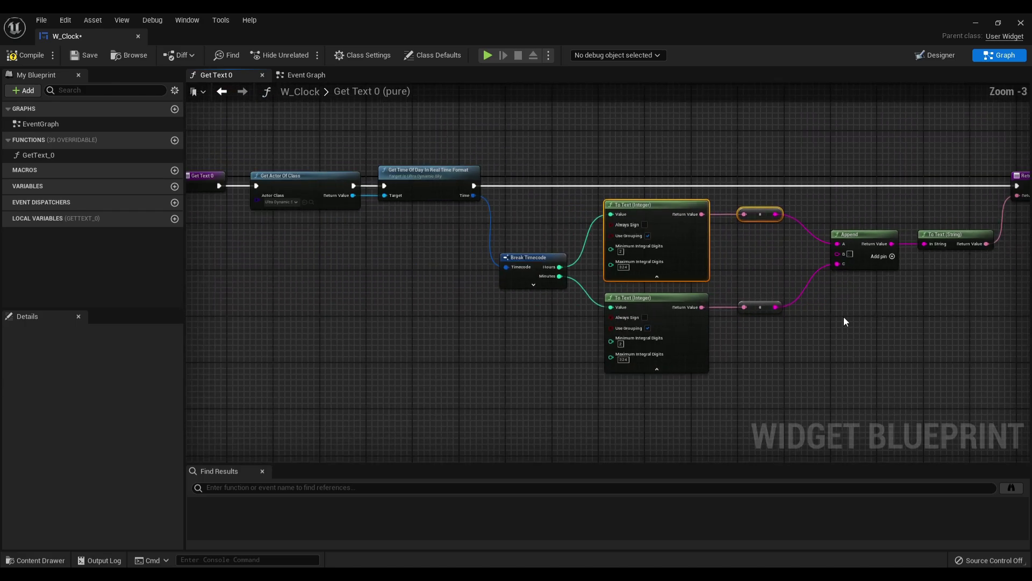
click(25, 54)
scroll(329, 169, down, 2)
drag(221, 126, 645, 277)
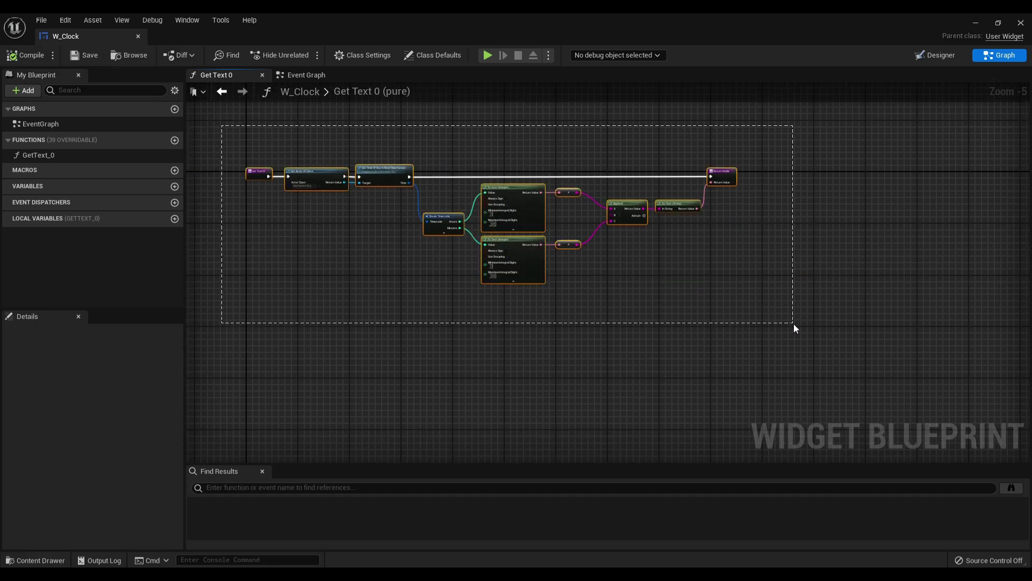
Step: Wrap the whole Get Text 0 chain in a black comment titled 'Get time of day'
drag(792, 331, 793, 323)
key(c)
text(Get time of day)
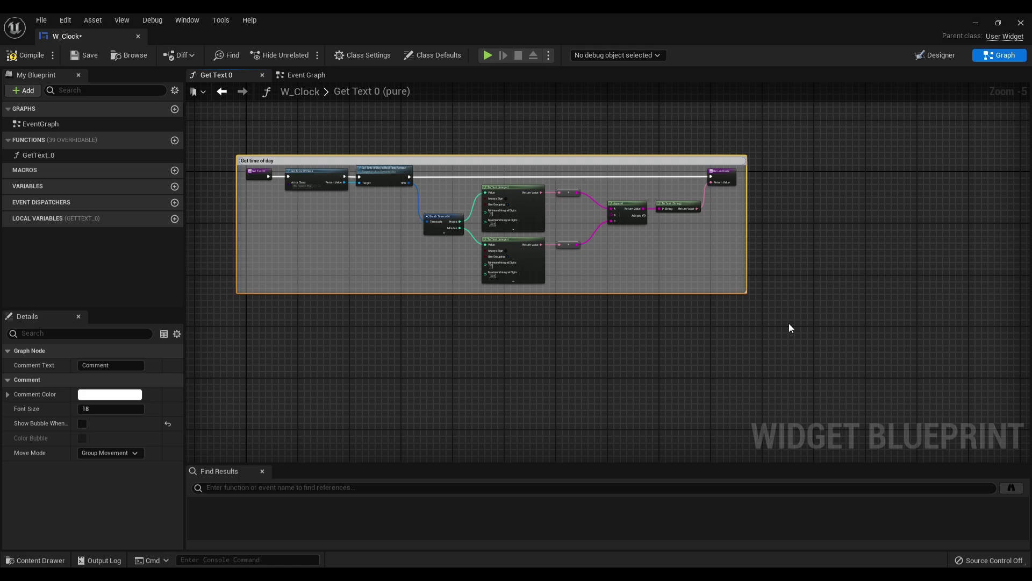
click(678, 350)
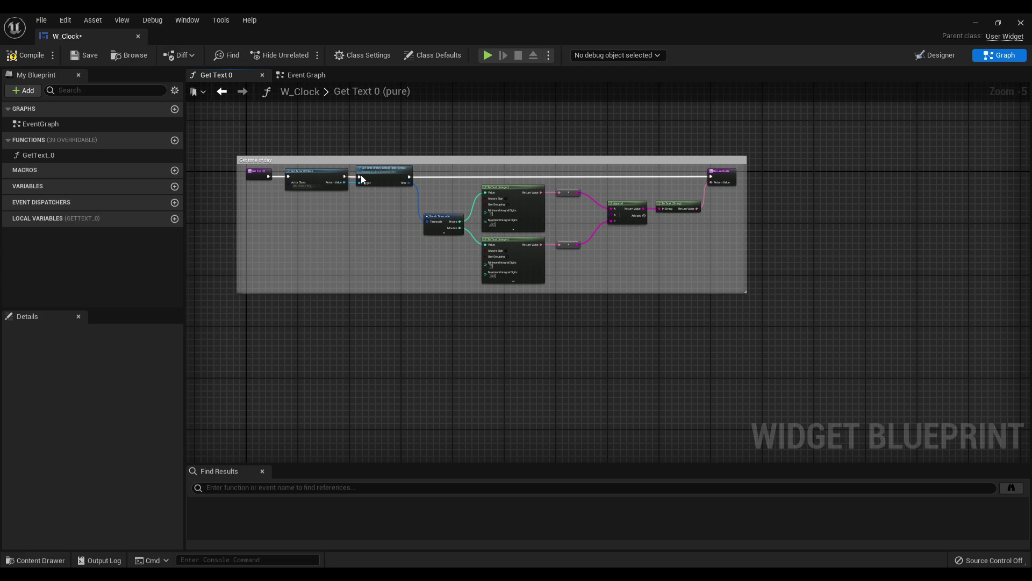
drag(391, 155, 391, 140)
click(384, 146)
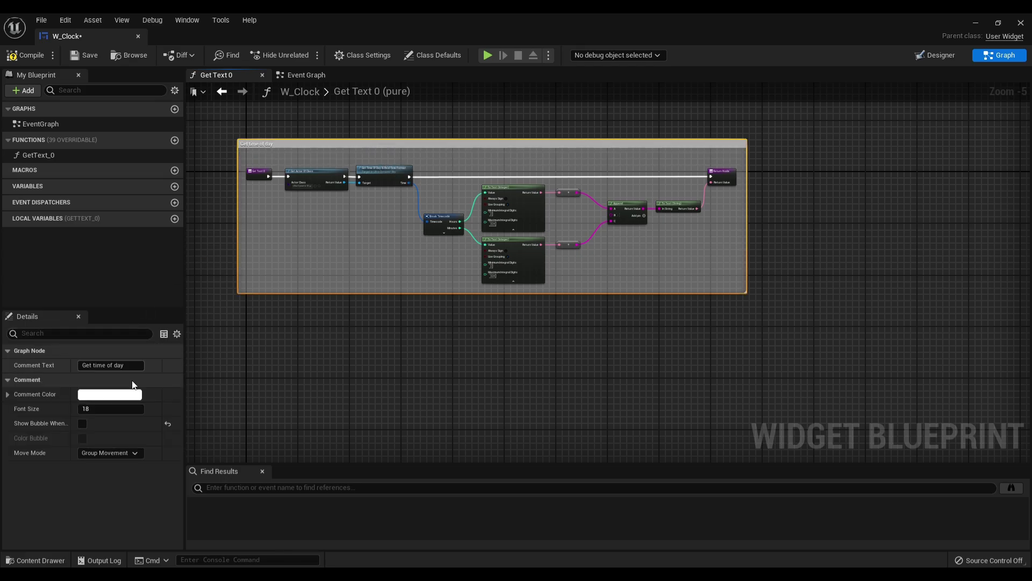
click(134, 397)
click(268, 417)
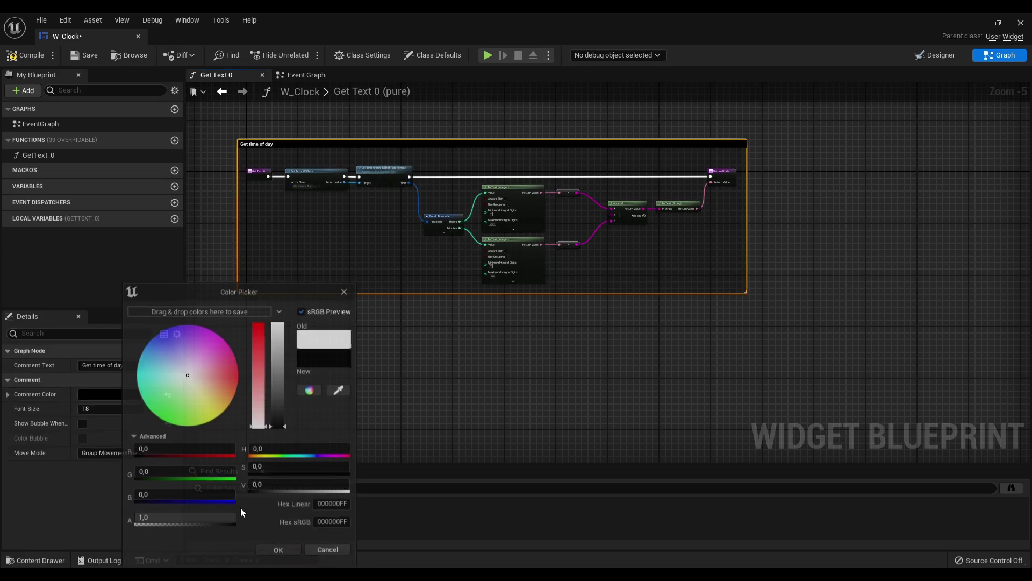
click(267, 531)
scroll(322, 301, up, 3)
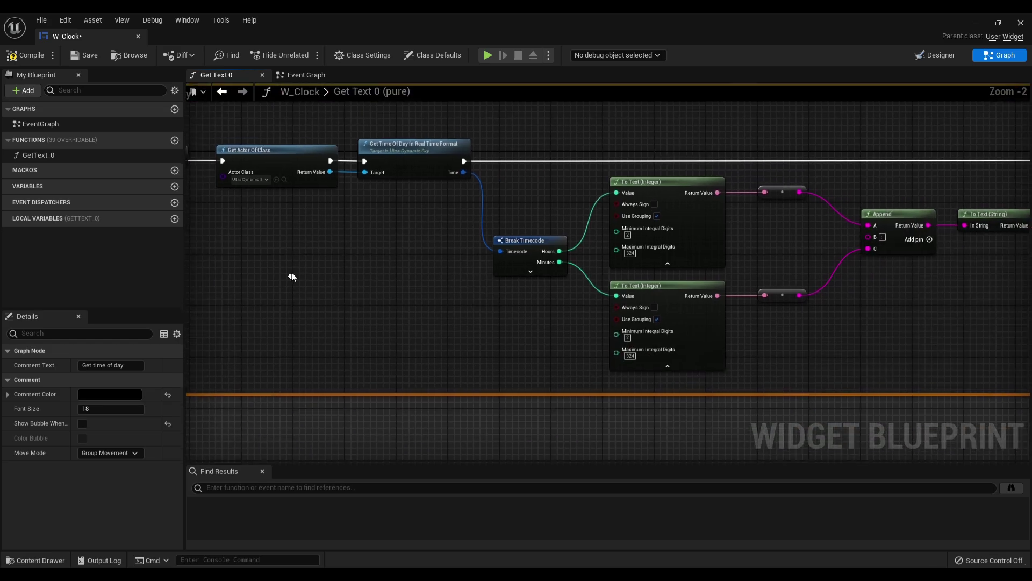
scroll(353, 372, down, 2)
click(353, 377)
Step: Compile and close W_Clock, then open the BP_StreetLight blueprint for editing
click(17, 61)
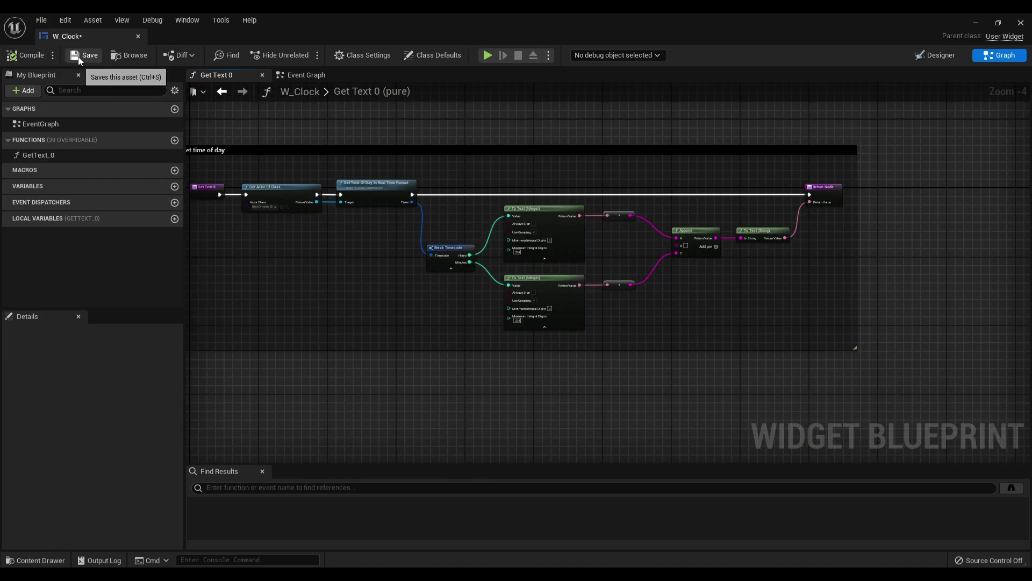
click(138, 36)
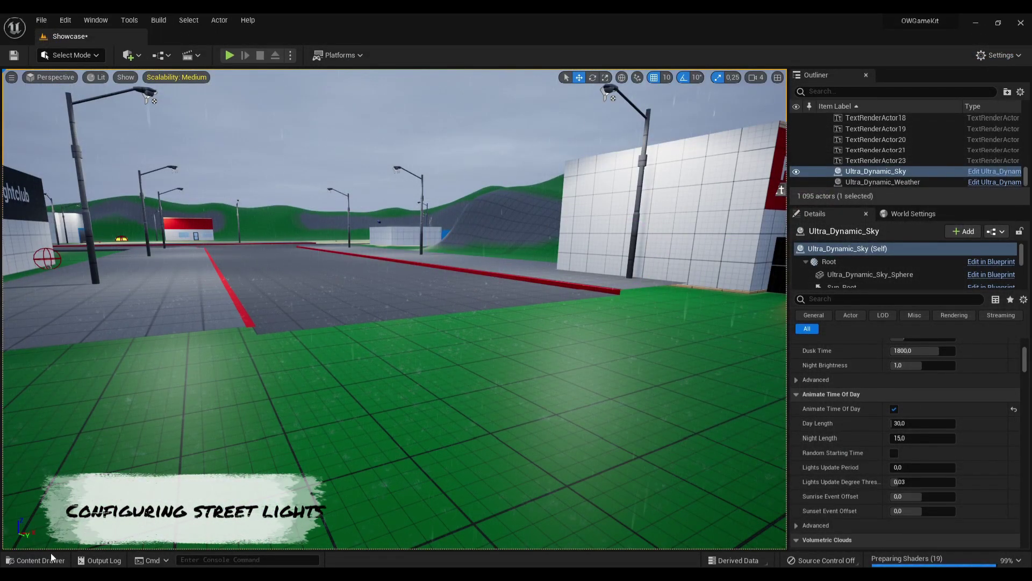
key(ctrl+space)
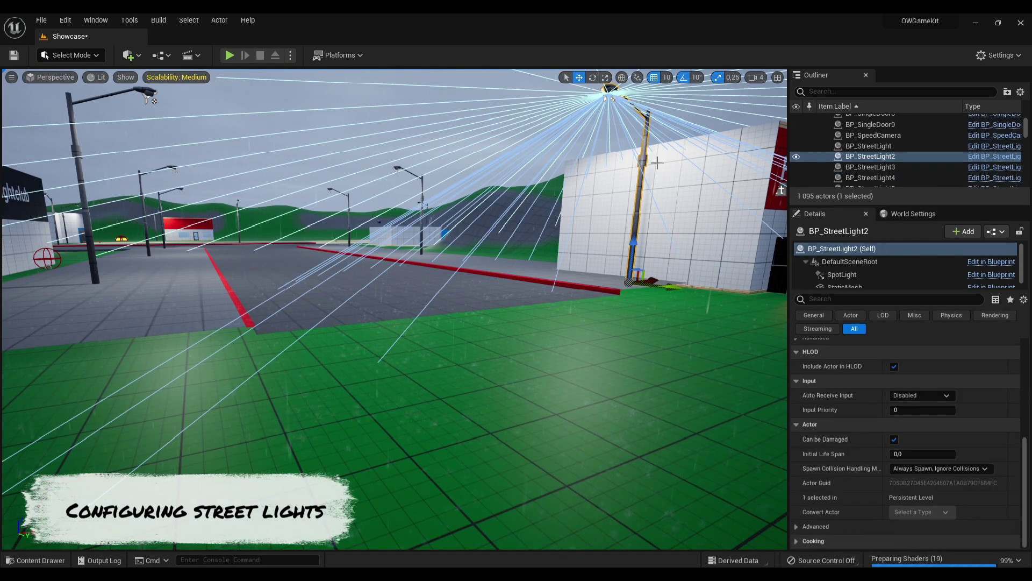
click(990, 171)
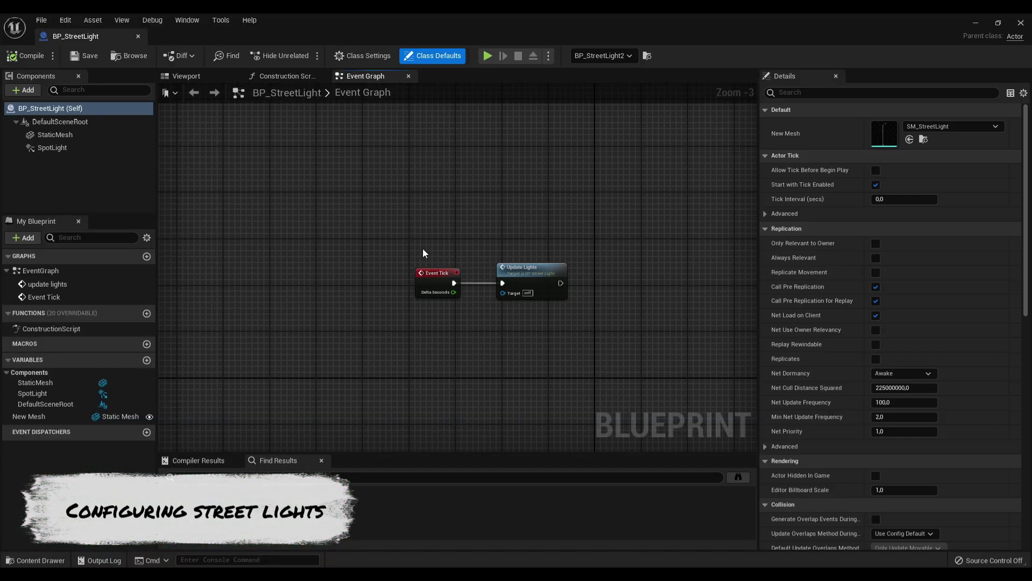
Step: Pan the Event Graph to the Branch and Set Visibility nodes of the light logic
right_drag(418, 267, 396, 156)
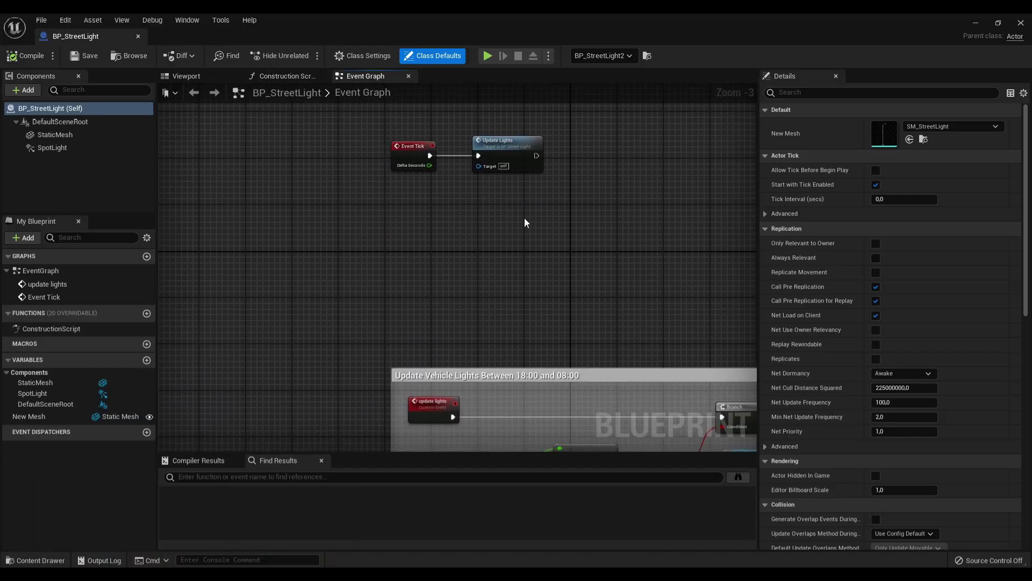
scroll(525, 223, down, 1)
scroll(462, 147, down, 1)
scroll(463, 148, up, 1)
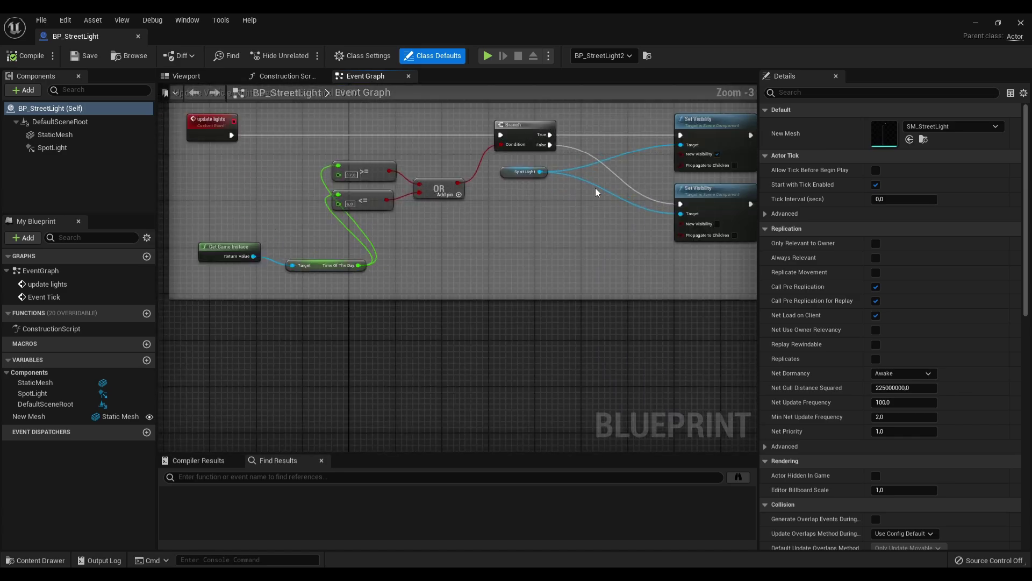
scroll(595, 188, up, 1)
right_drag(228, 231, 717, 206)
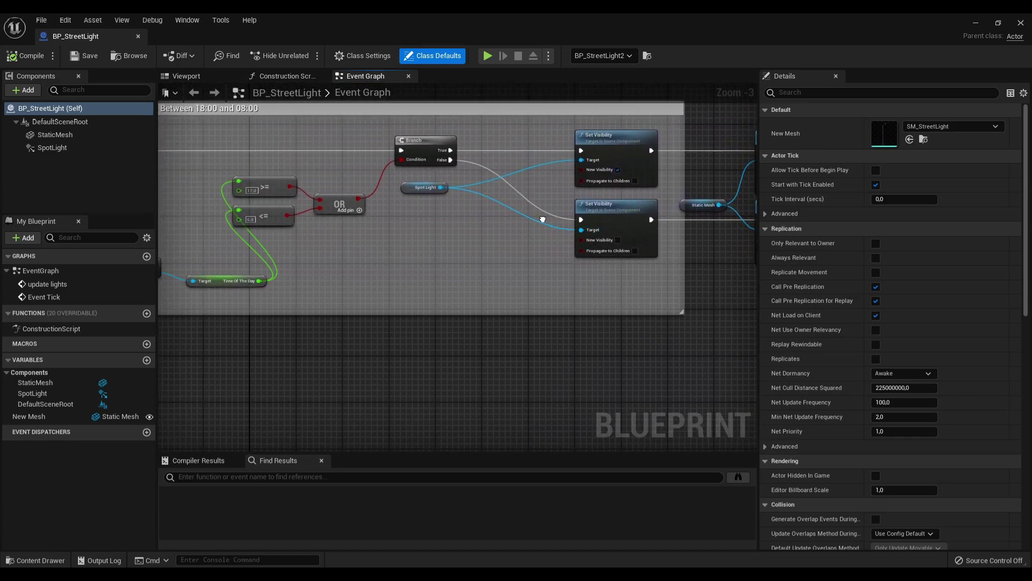
Step: Add a Get Actor Of Class node with Actor Class set to Ultra Dynamic Sky
right_click(315, 361)
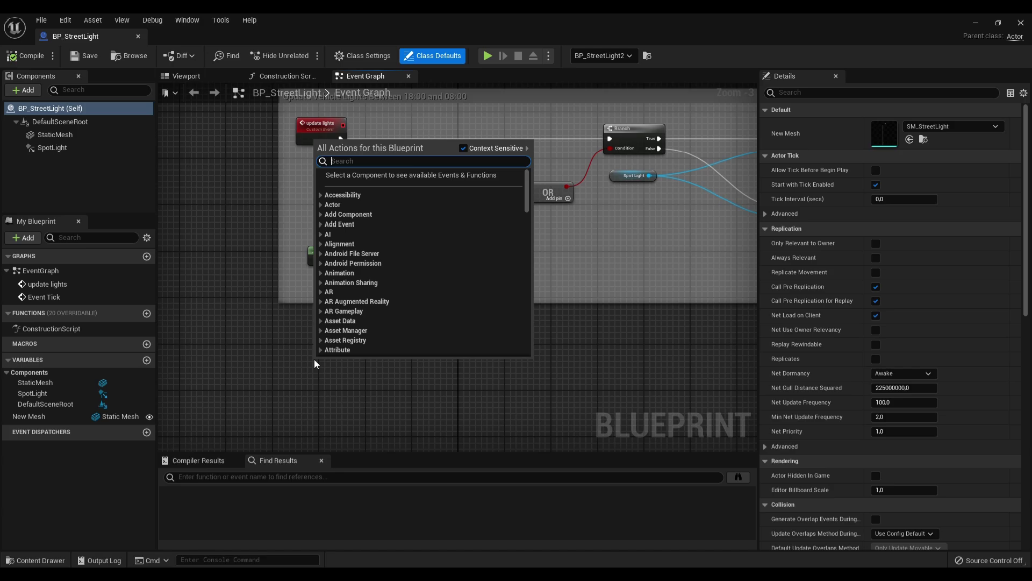
text(get acto)
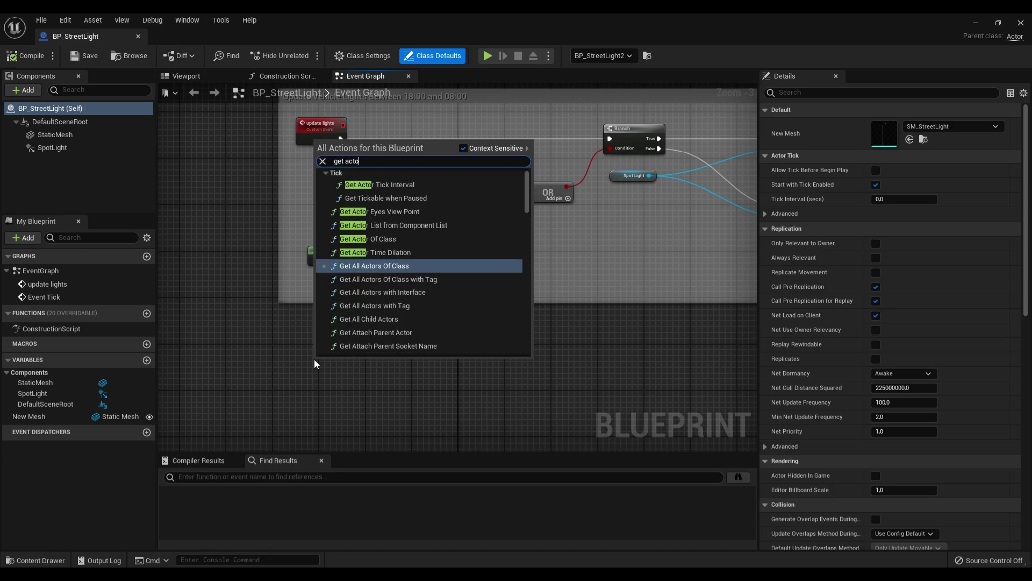
text(r od)
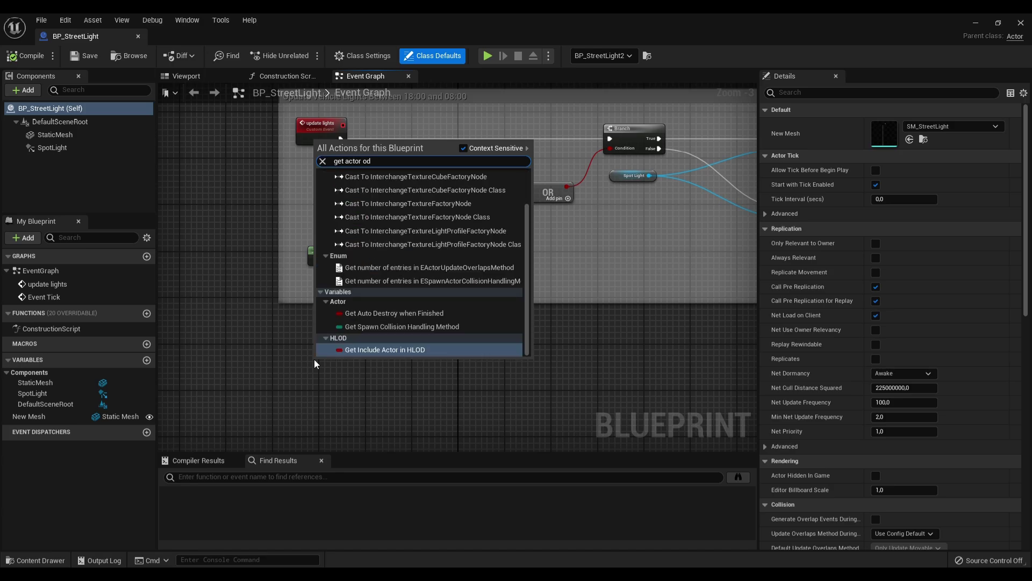
key(BackSpace)
text(f clas)
key(Return)
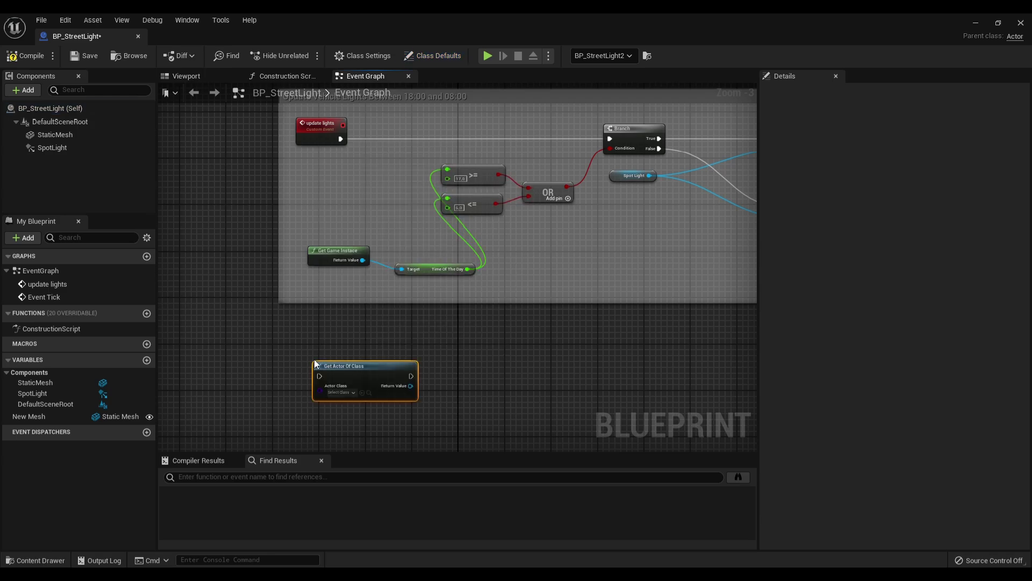
scroll(340, 359, up, 3)
click(374, 280)
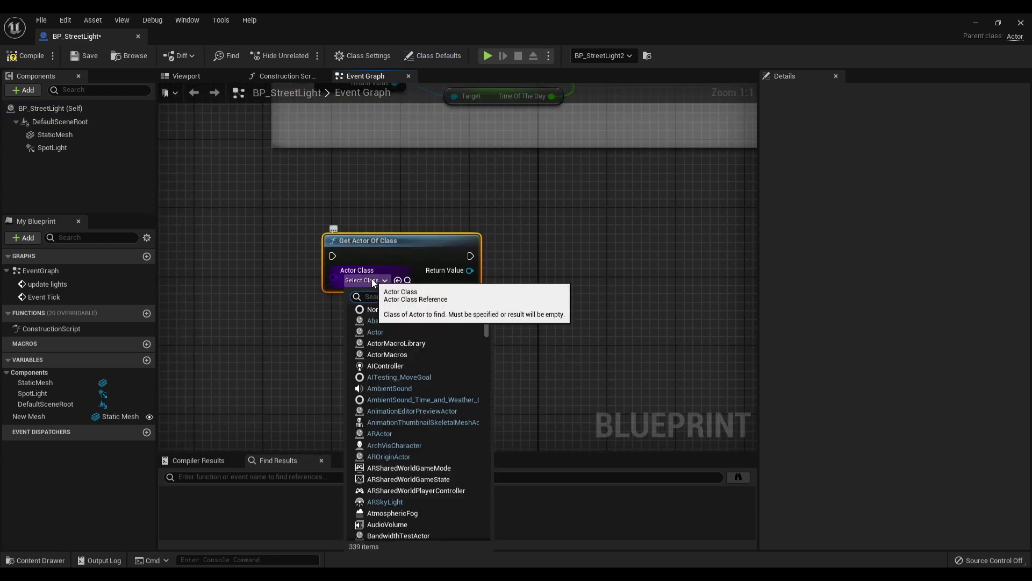
text(ultra)
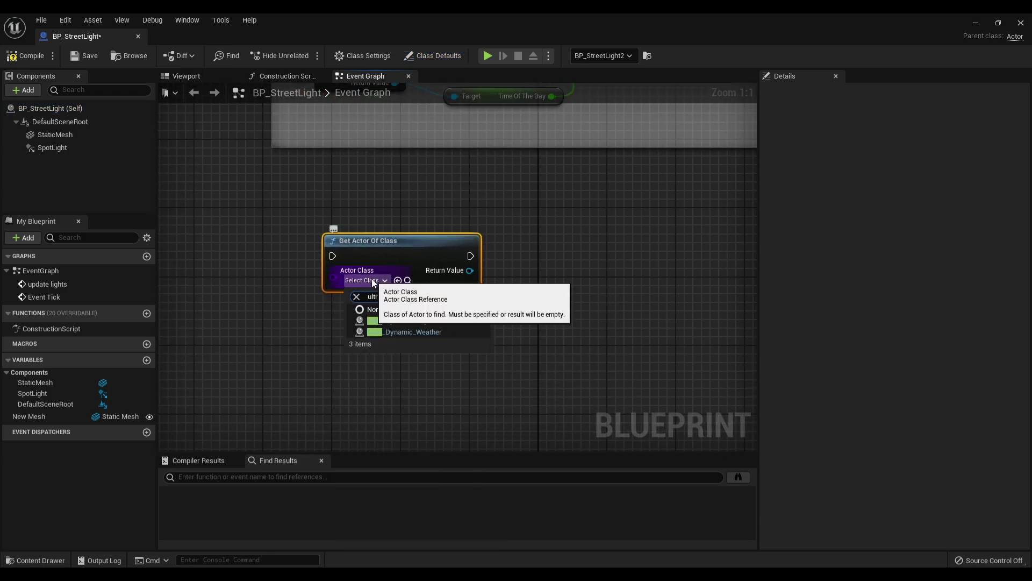
click(424, 323)
Step: Place Get Actor Of Class beside update lights and wire update lights through it into the Branch
right_drag(432, 306, 460, 280)
scroll(461, 281, down, 3)
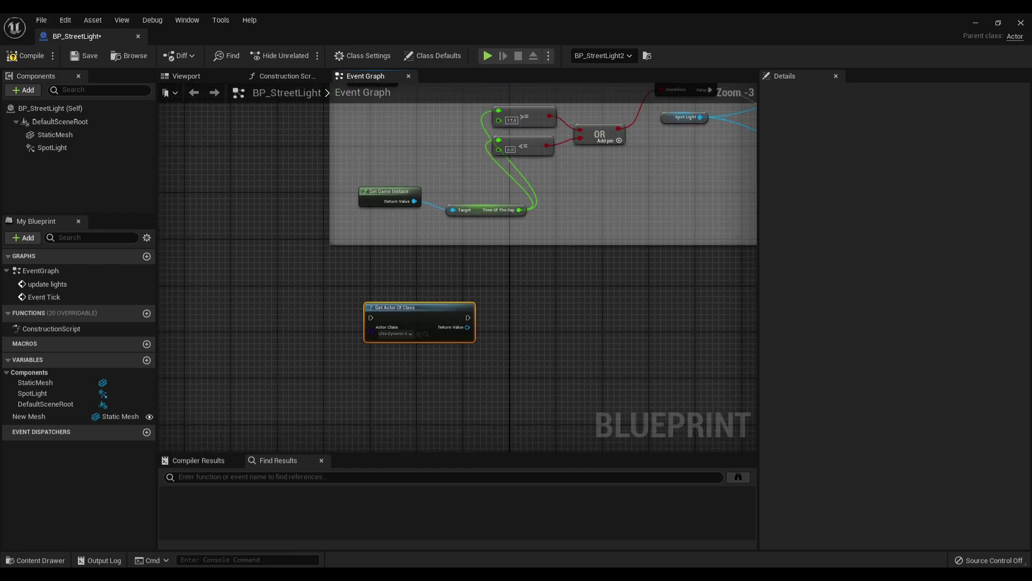
click(318, 177)
drag(495, 407, 444, 172)
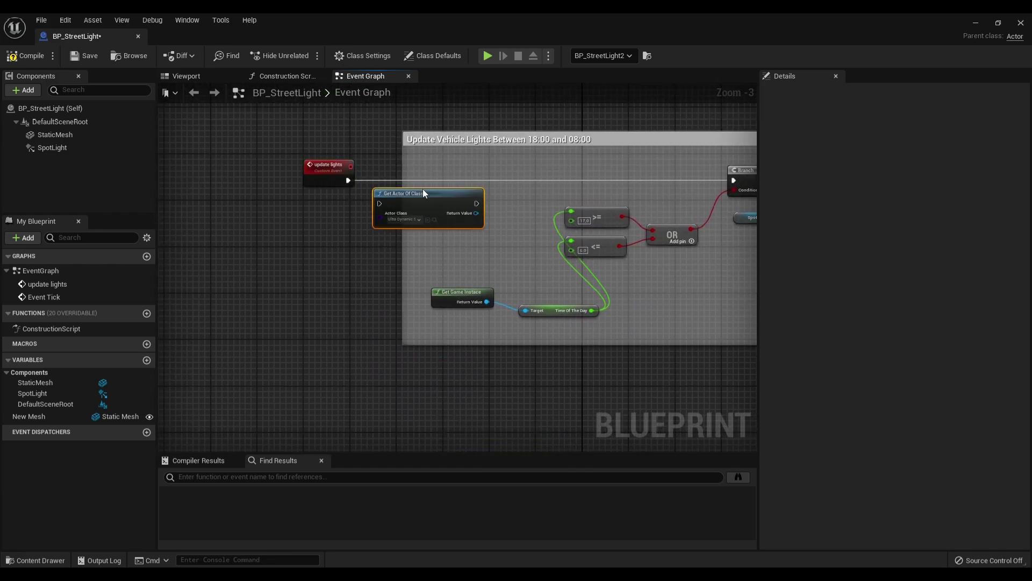
drag(348, 180, 397, 180)
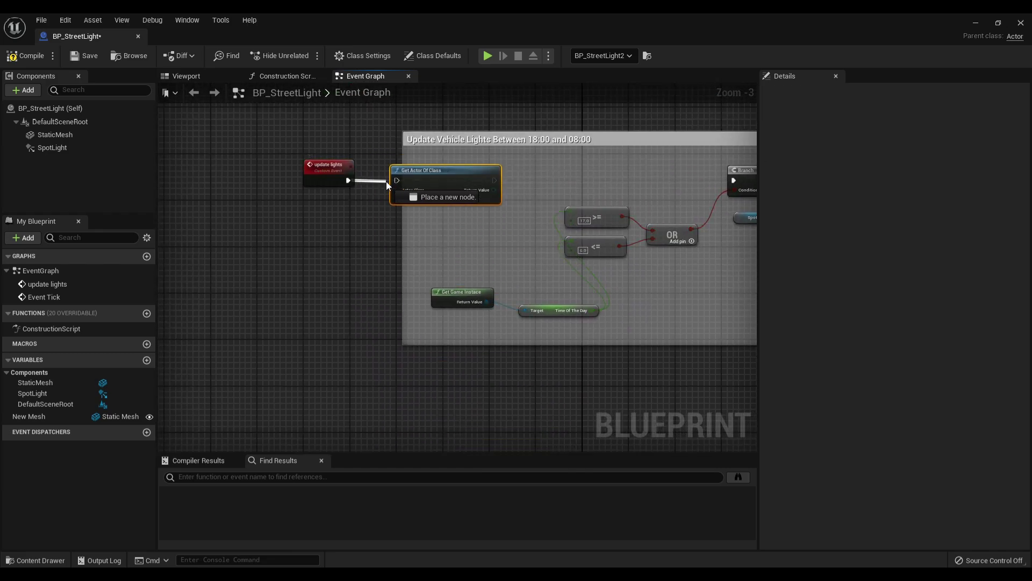
right_drag(578, 180, 469, 178)
drag(387, 179, 627, 178)
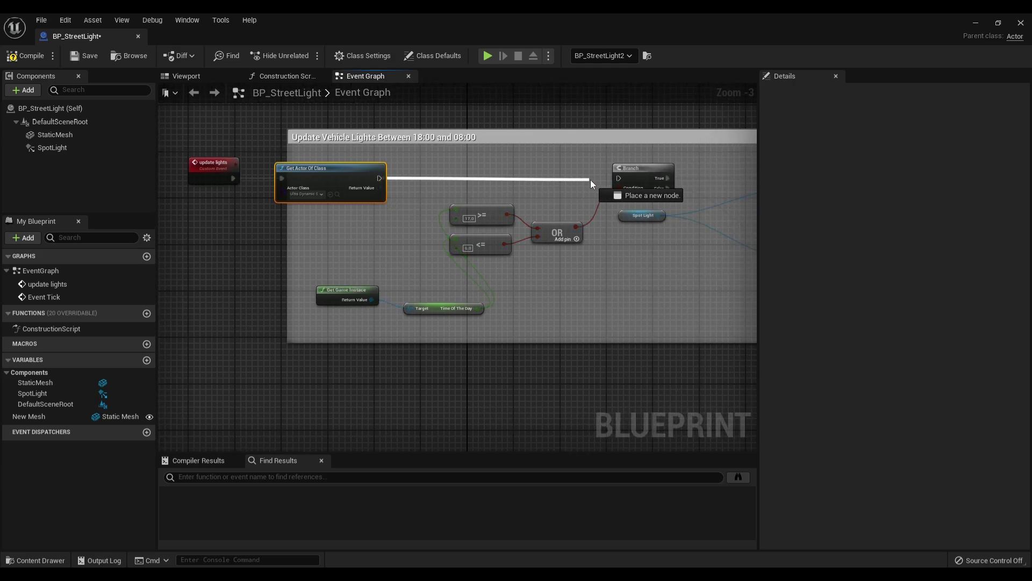
right_drag(627, 179, 735, 206)
ctrl+click(328, 193)
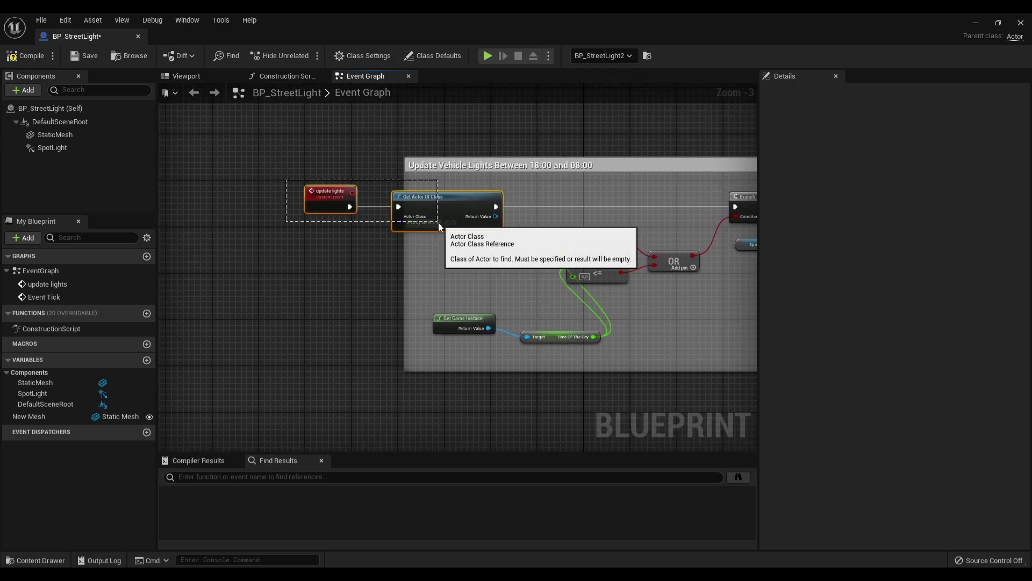
mouse_move(495, 222)
mouse_down()
mouse_move(367, 223)
mouse_move(400, 239)
mouse_up()
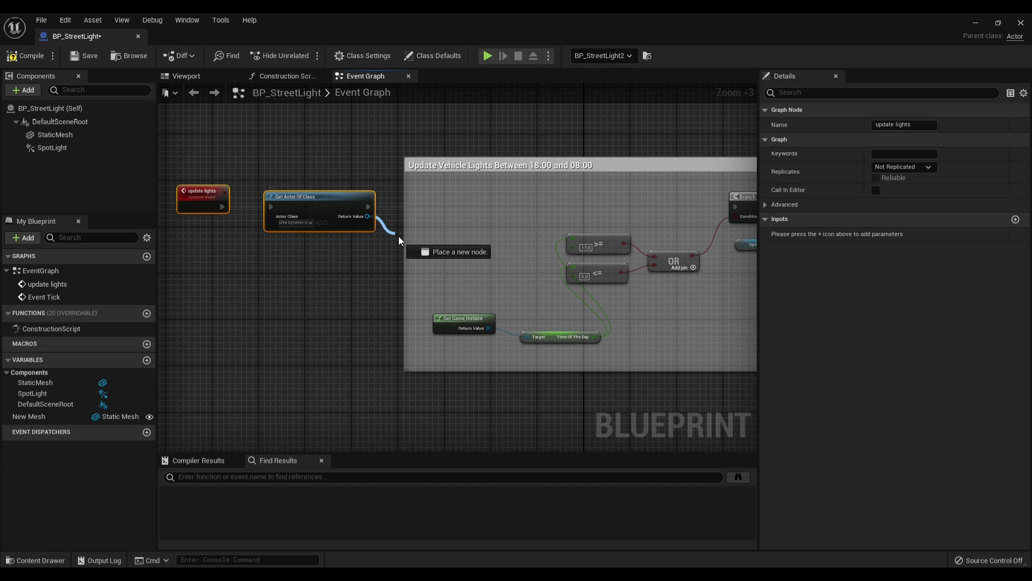
Step: Abandon a 'bind on sun' node search and disconnect update lights from Get Actor Of Class
text(get ti)
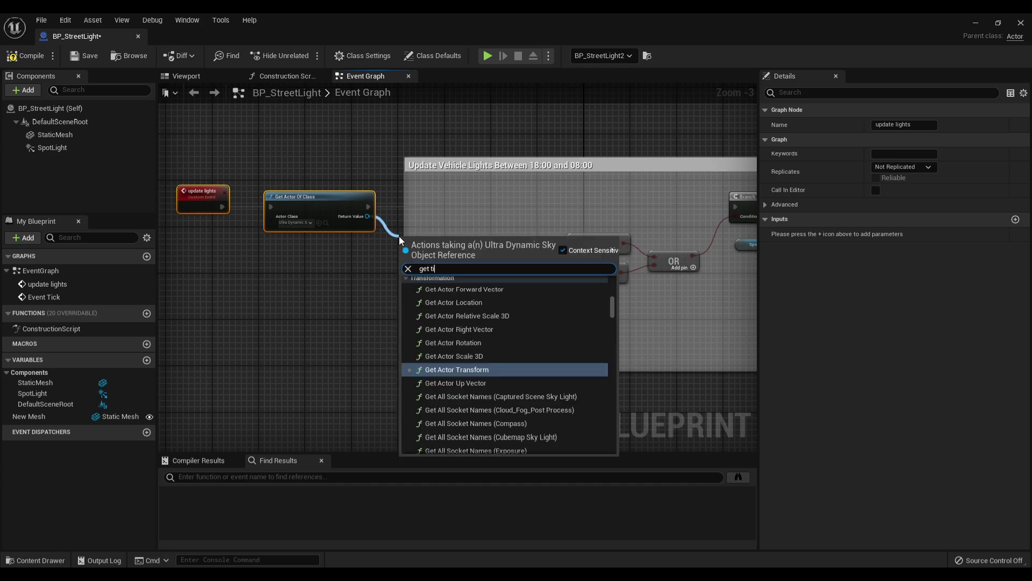
key(BackSpace)
key(BackSpace)
key(BackSpace)
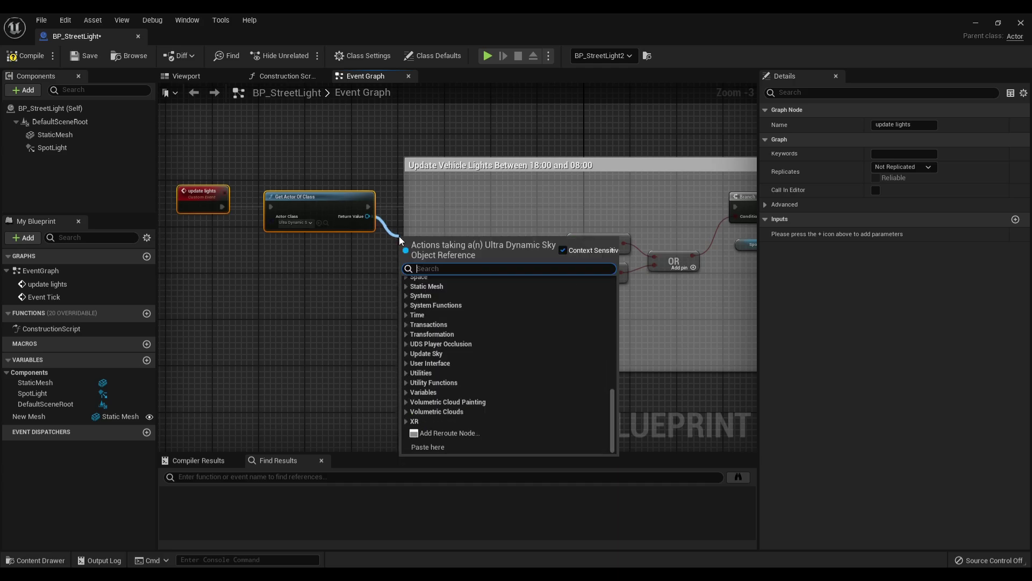
text(bind)
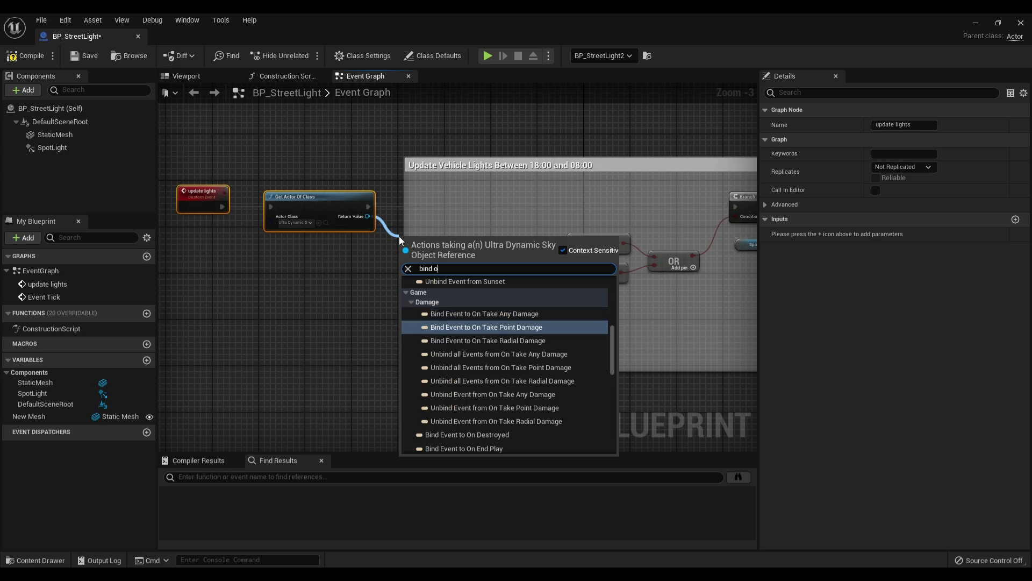
text( on sun)
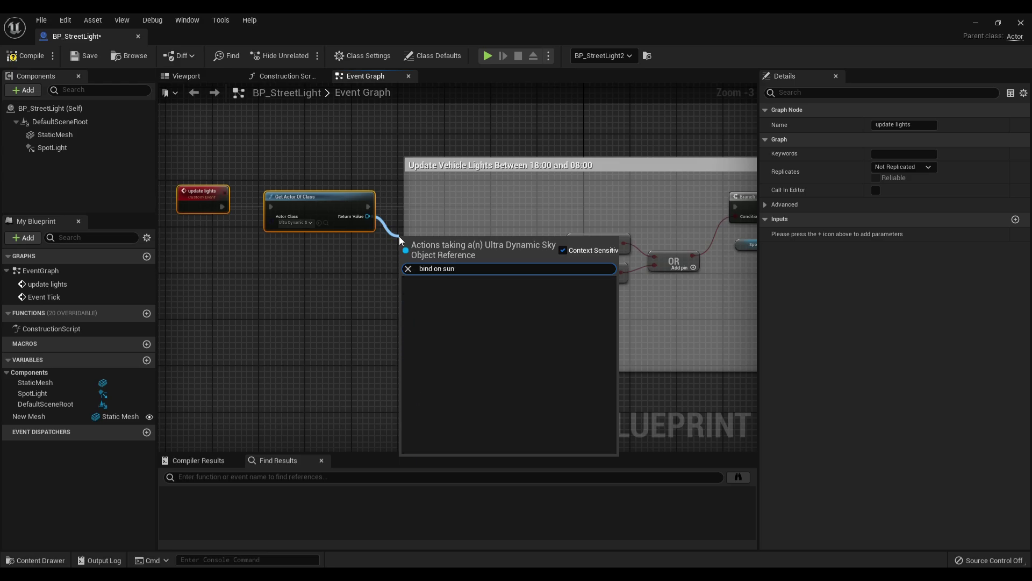
key(BackSpace)
key(BackSpace)
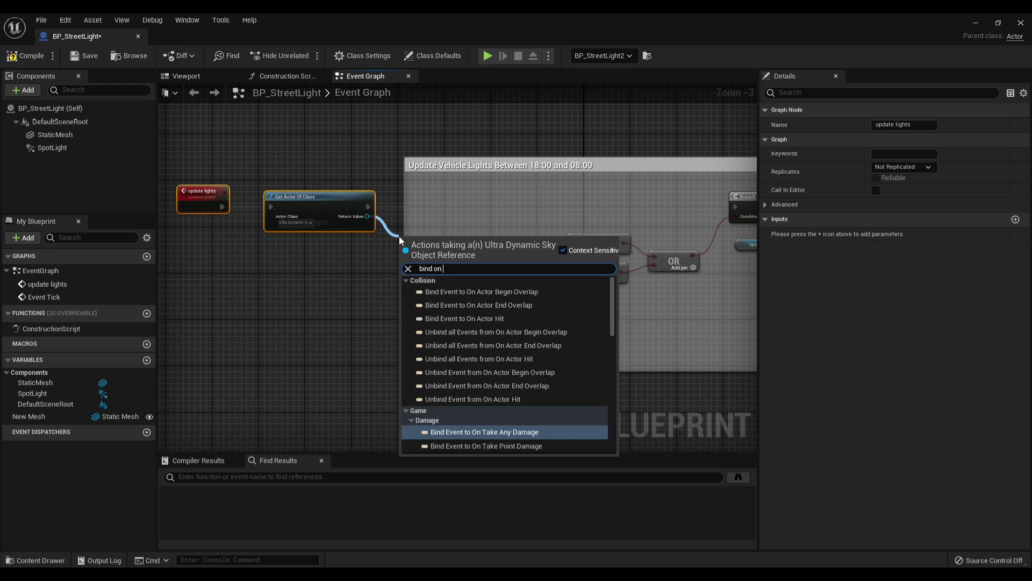
right_drag(340, 303, 491, 350)
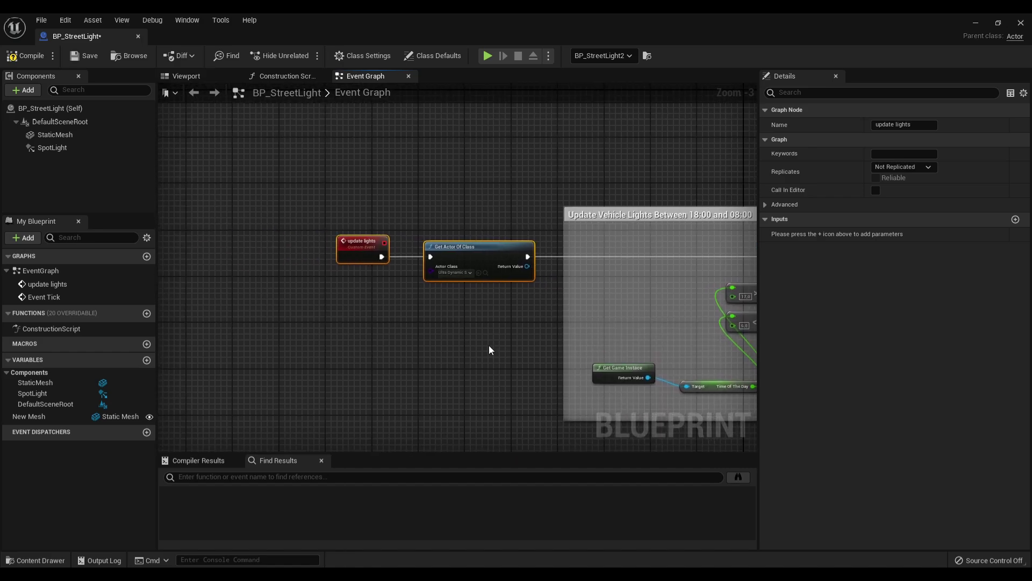
ctrl+drag(430, 256, 425, 293)
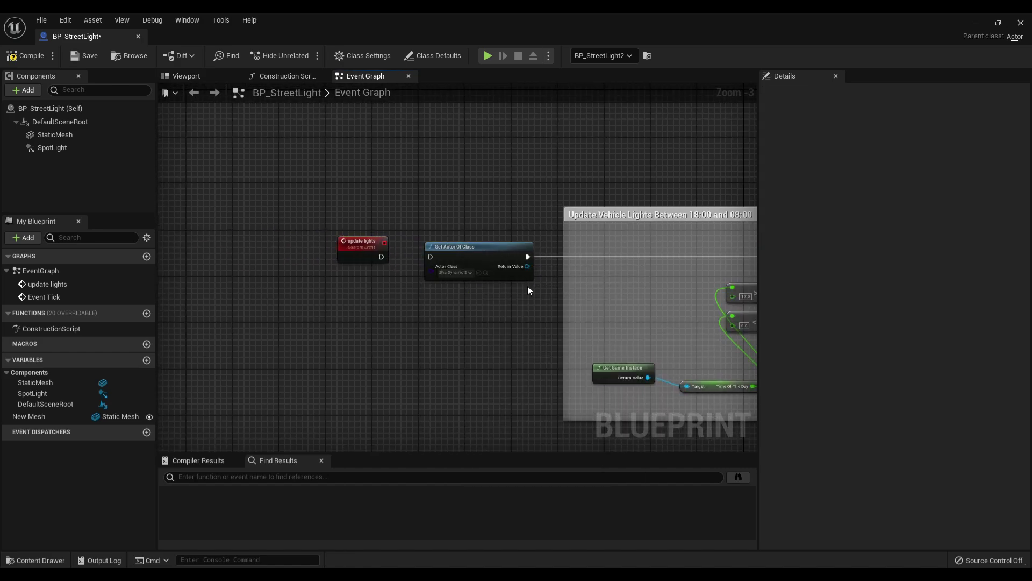
click(526, 259)
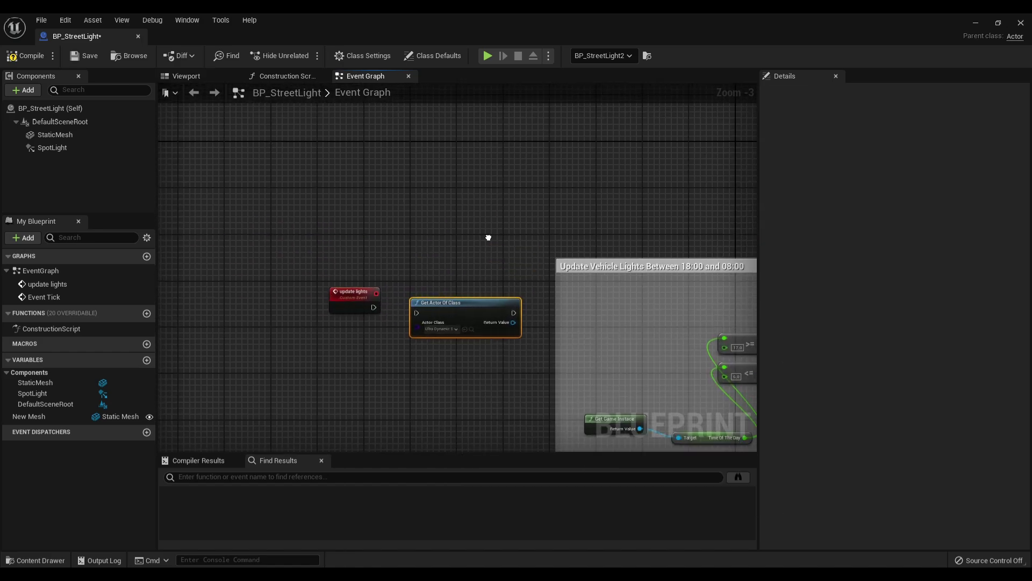
scroll(495, 380, down, 1)
mouse_move(489, 235)
right_down()
mouse_move(495, 381)
mouse_move(481, 306)
right_up()
Step: Add an Event BeginPlay node and wire it into Get Actor Of Class
right_click(460, 297)
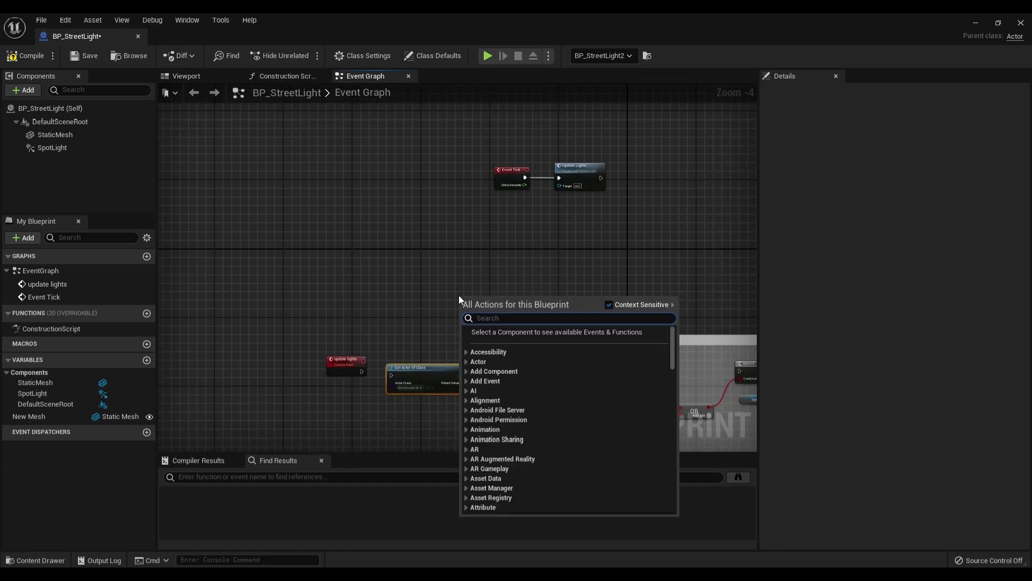
text(begin)
key(Return)
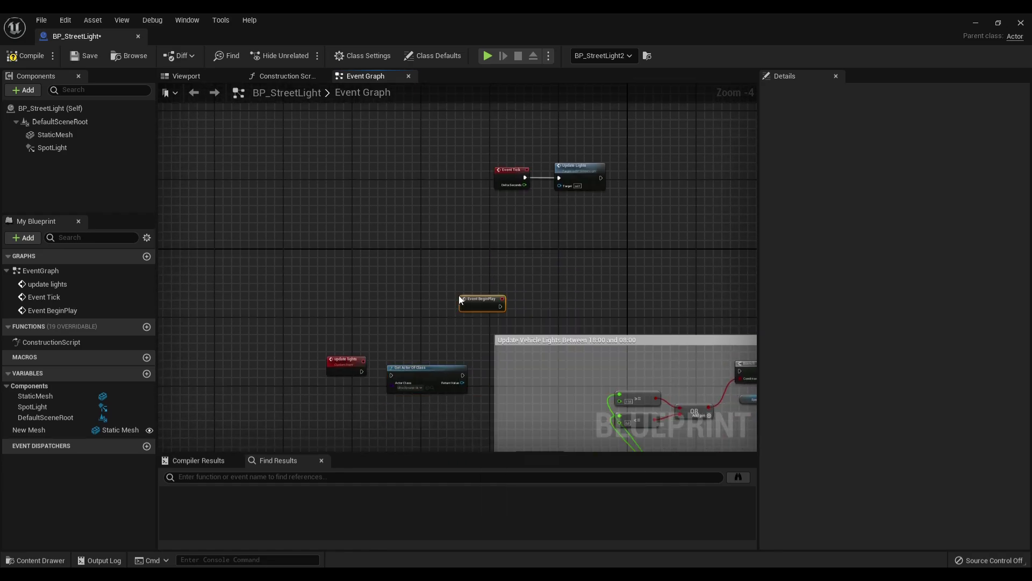
mouse_move(401, 368)
mouse_down()
mouse_move(528, 301)
mouse_move(546, 272)
mouse_move(586, 105)
mouse_up()
scroll(462, 223, up, 4)
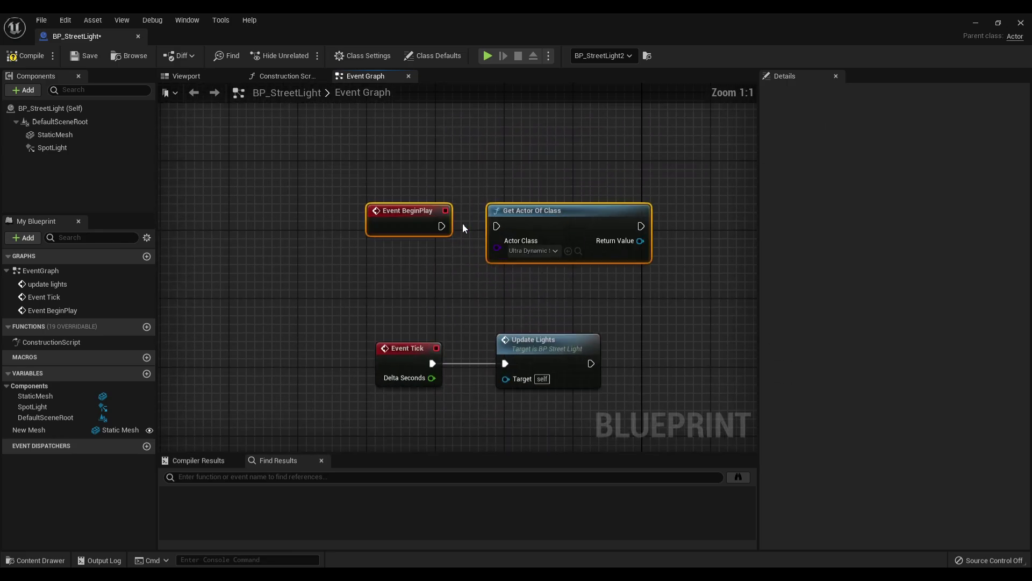
drag(470, 230, 497, 225)
right_drag(645, 252, 422, 223)
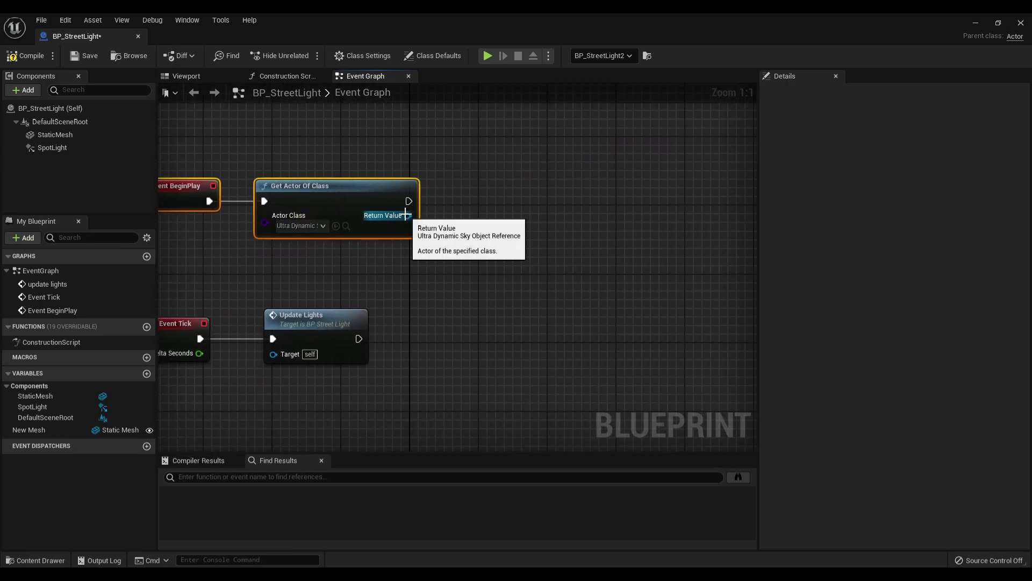
Step: Promote the Return Value to a UDS Reference variable and place its getter below update lights
right_click(408, 216)
click(452, 238)
text(UDS Reference)
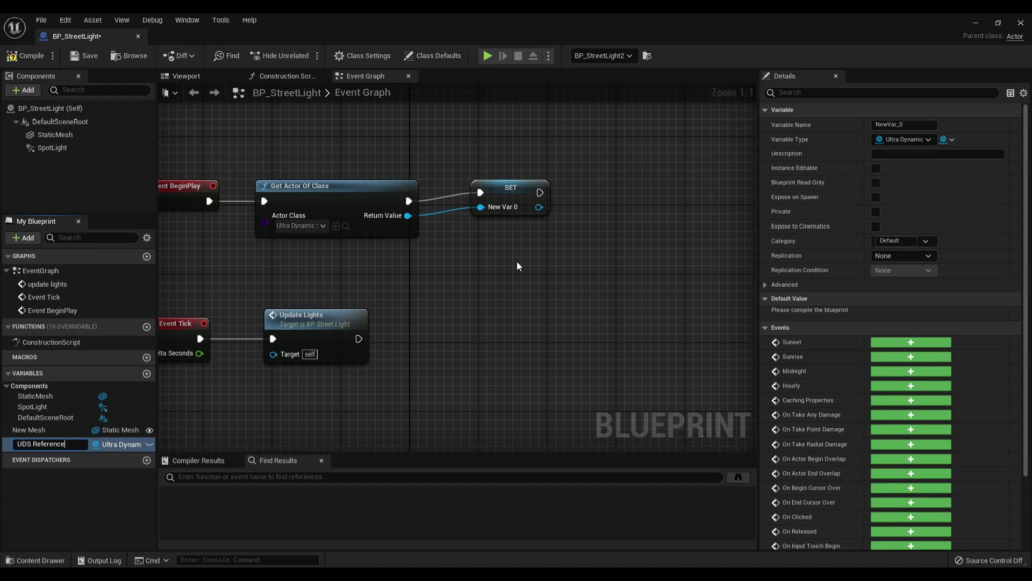
key(Return)
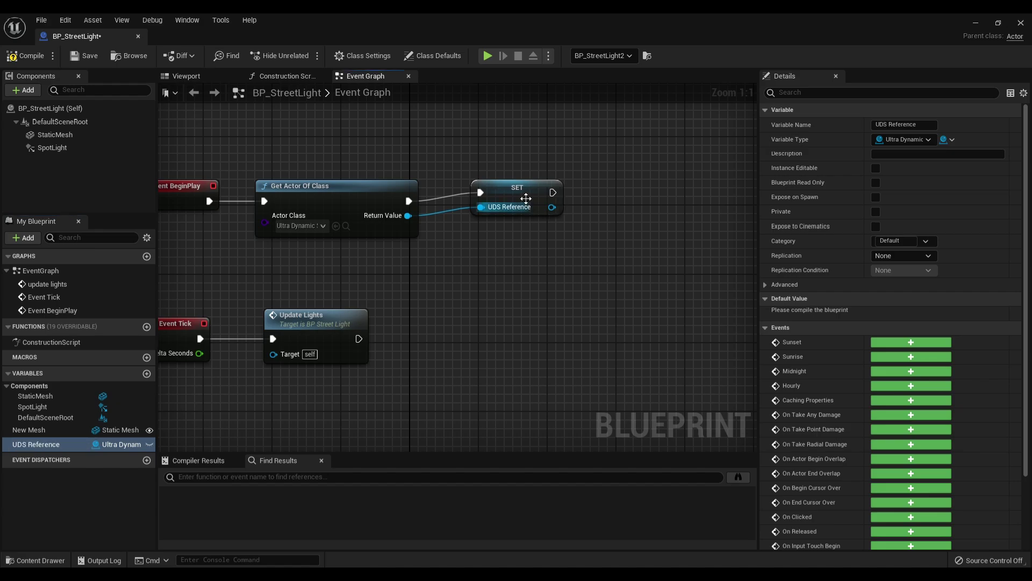
click(514, 205)
right_drag(419, 353, 572, 243)
scroll(572, 243, down, 3)
scroll(407, 304, up, 2)
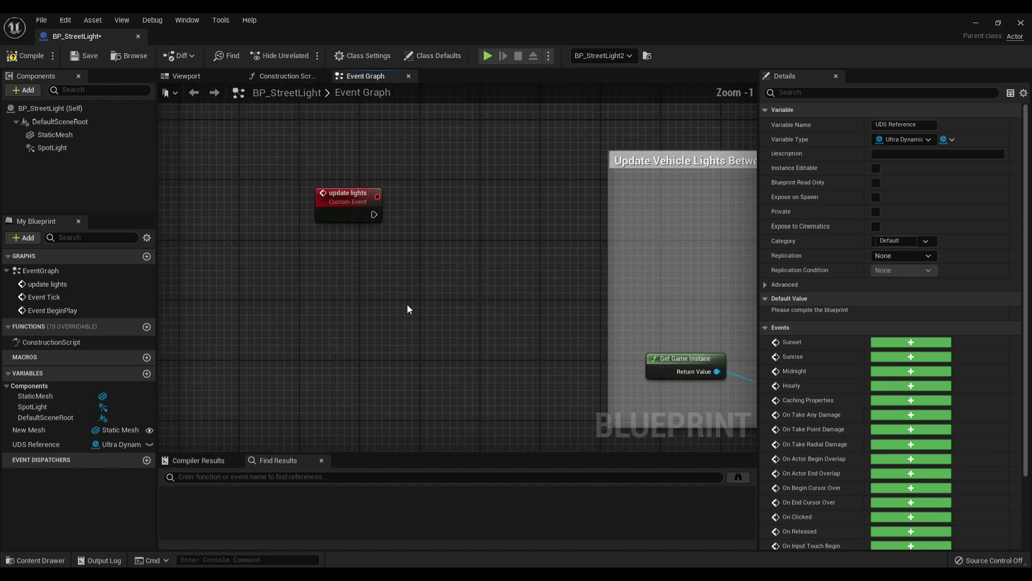
mouse_move(59, 443)
mouse_down()
mouse_move(319, 308)
mouse_move(434, 308)
mouse_up()
Step: From a UDS Reference getter, add Bind Event to Sunrise bound to a new Set Lights Off custom event
click(349, 307)
text(b)
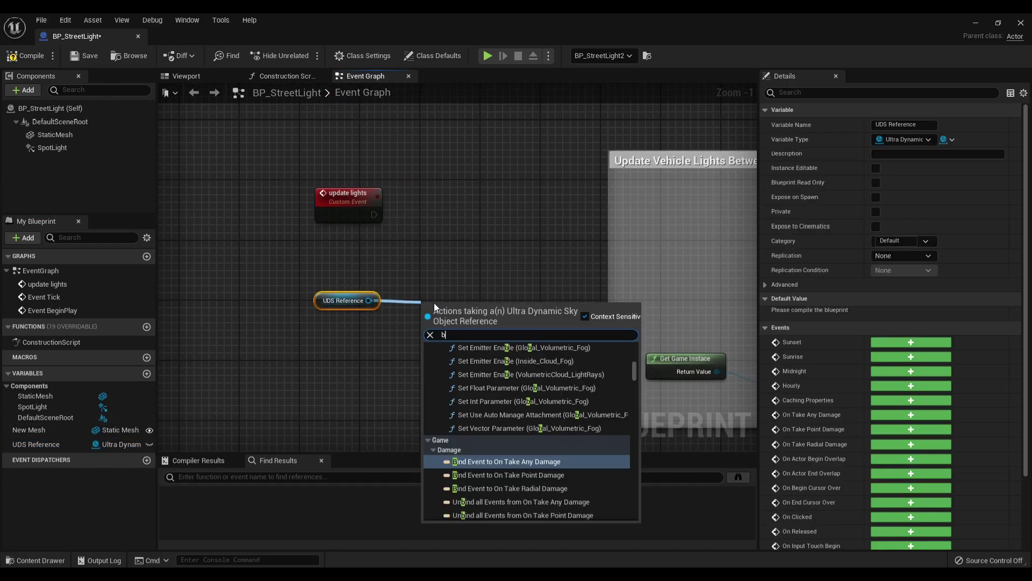
text(indsu)
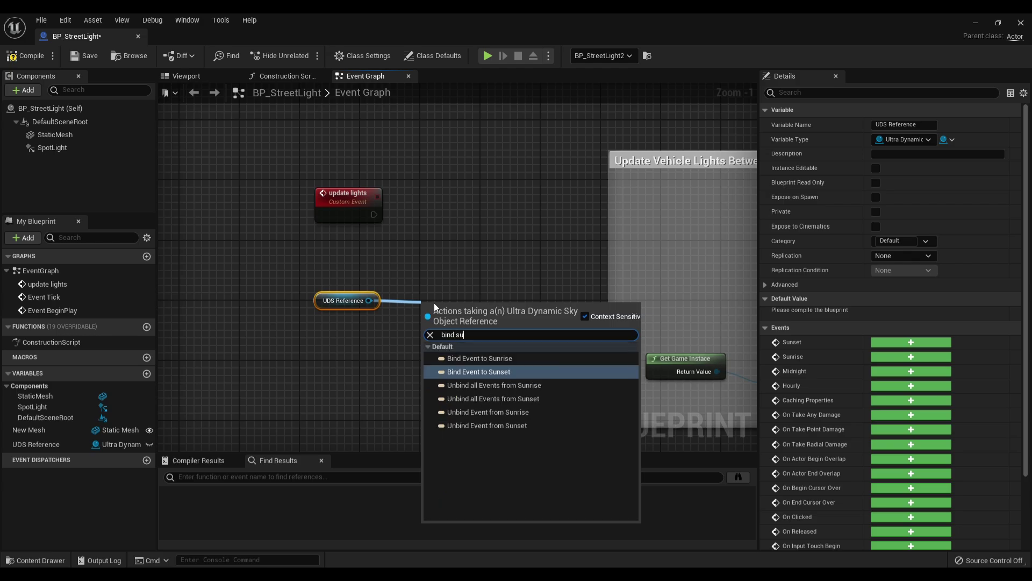
text(nrise)
key(Return)
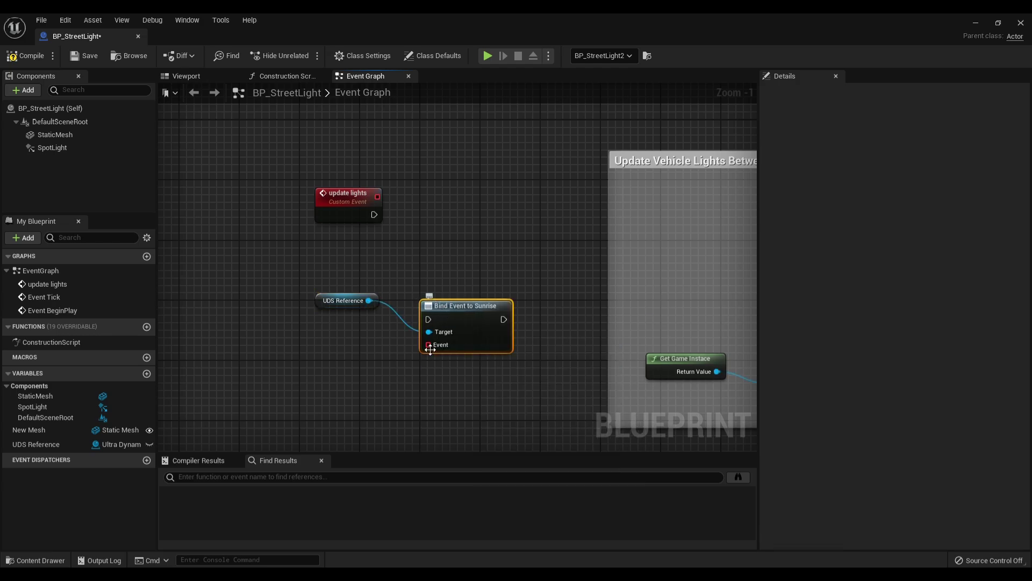
drag(428, 345, 382, 383)
text(custom)
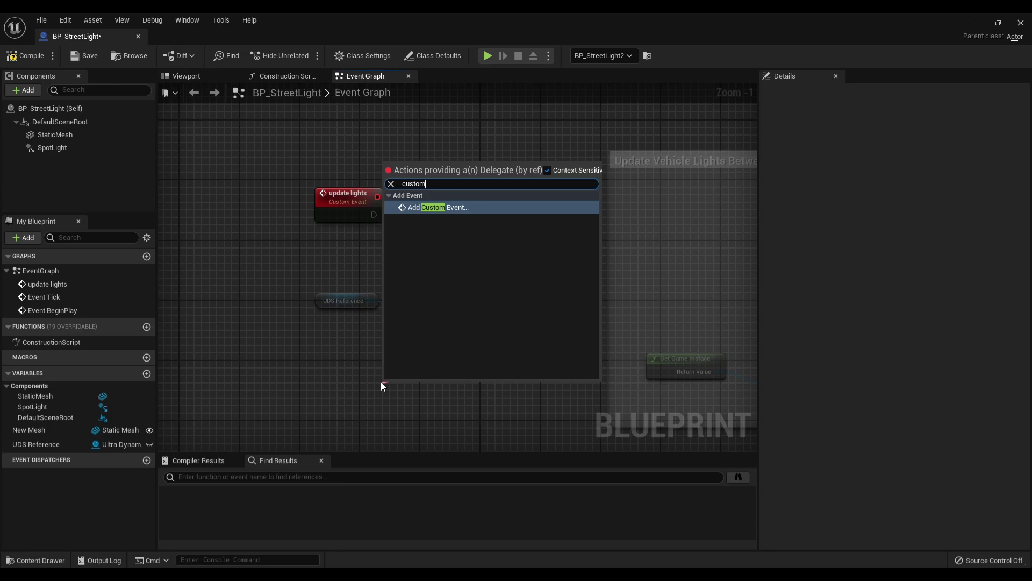
key(Return)
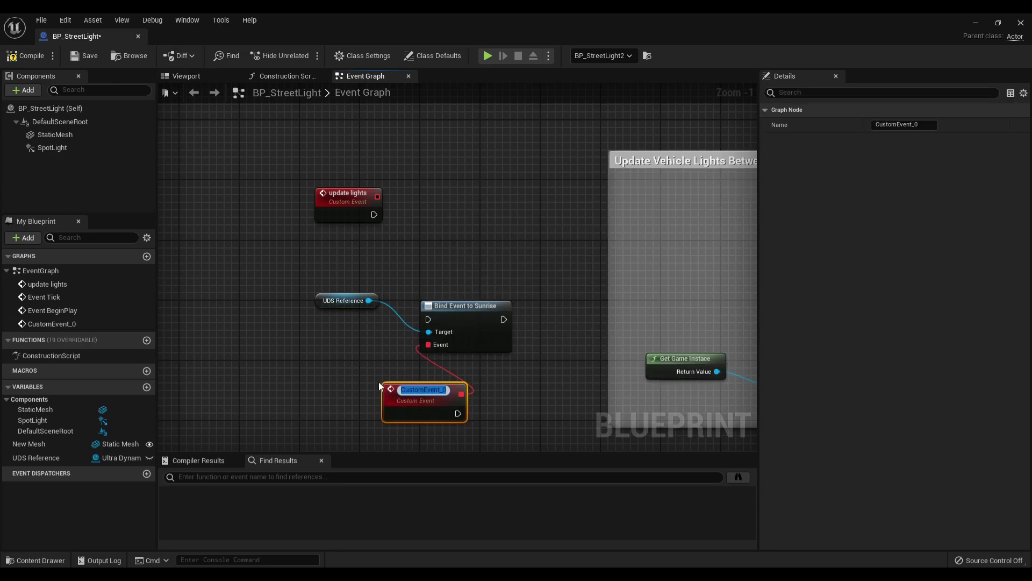
text(Set Lights Off)
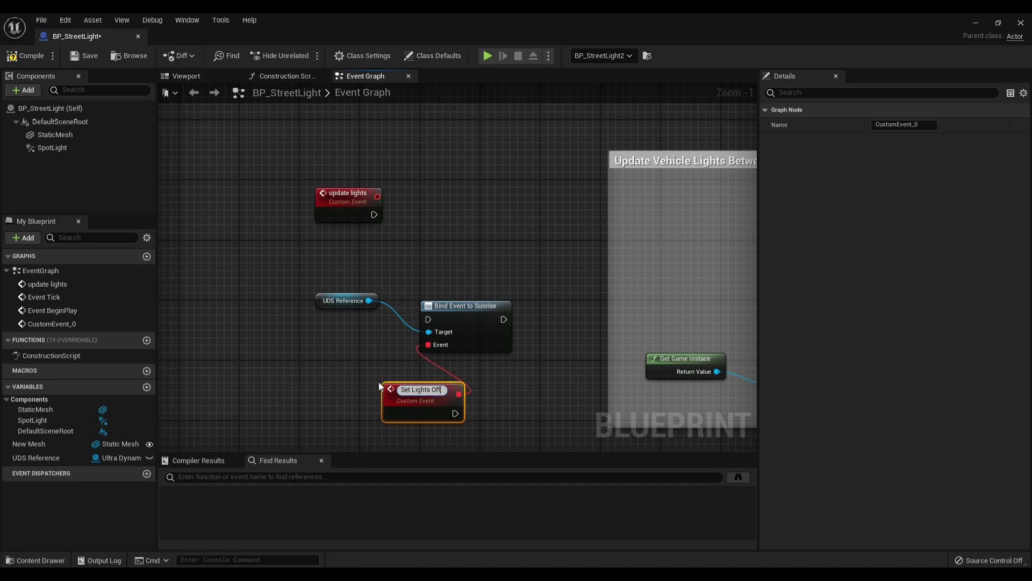
key(Return)
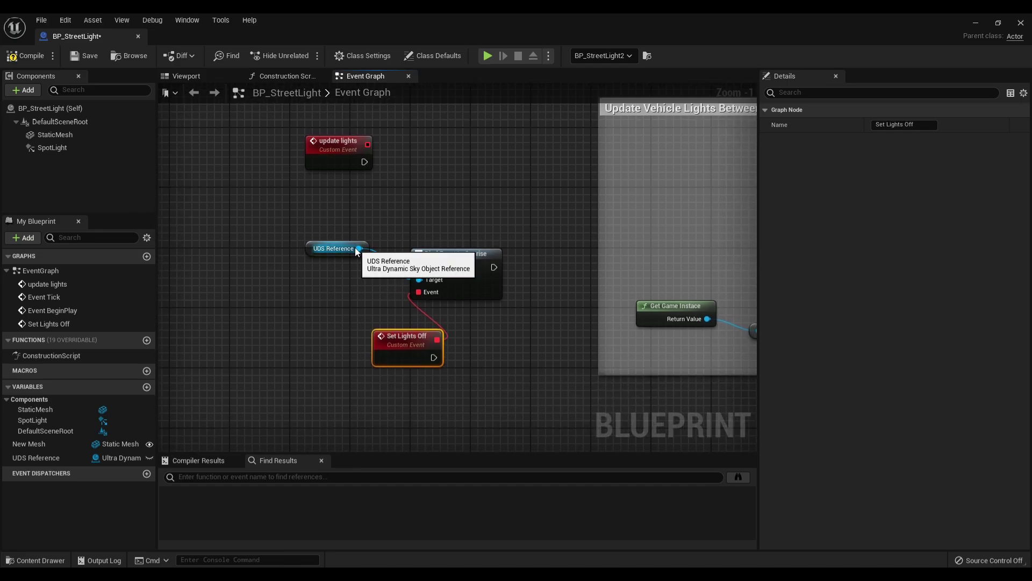
Step: Add Bind Event to Sunset with a new Set Lights On event, chaining both bindings after update lights
drag(358, 248, 441, 202)
text(bin)
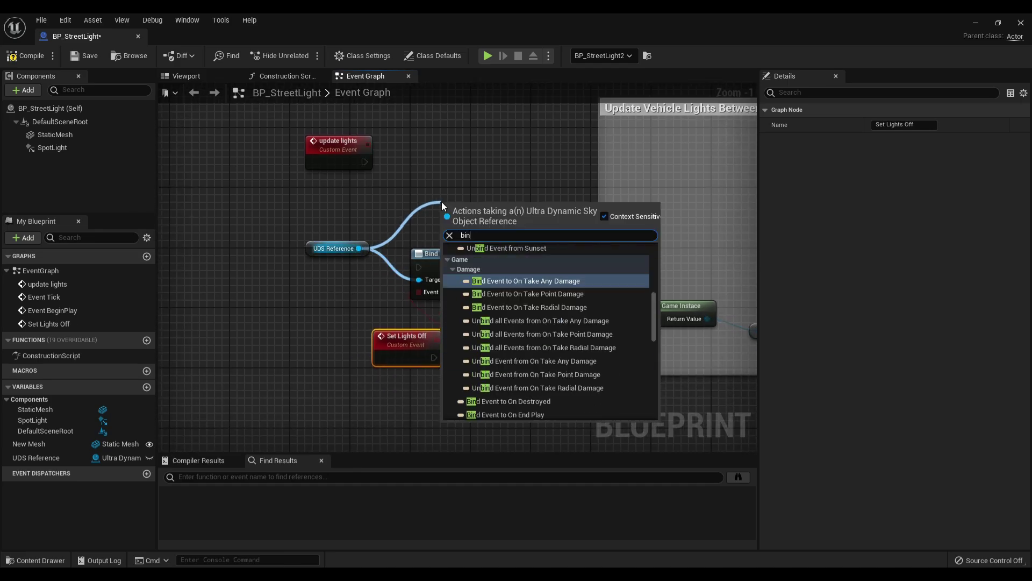
text(d sun)
key(Return)
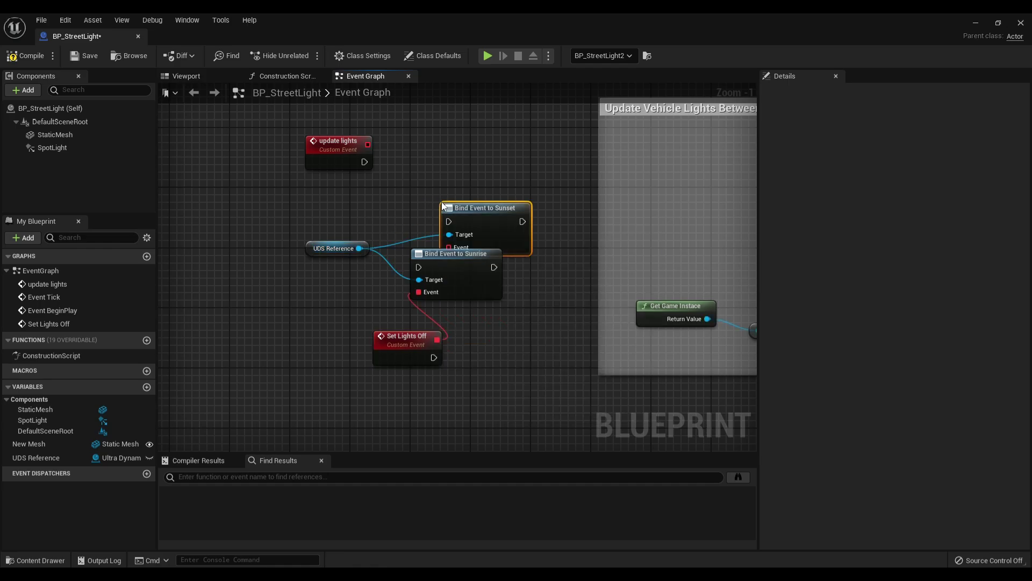
drag(478, 211, 629, 168)
drag(599, 202, 563, 238)
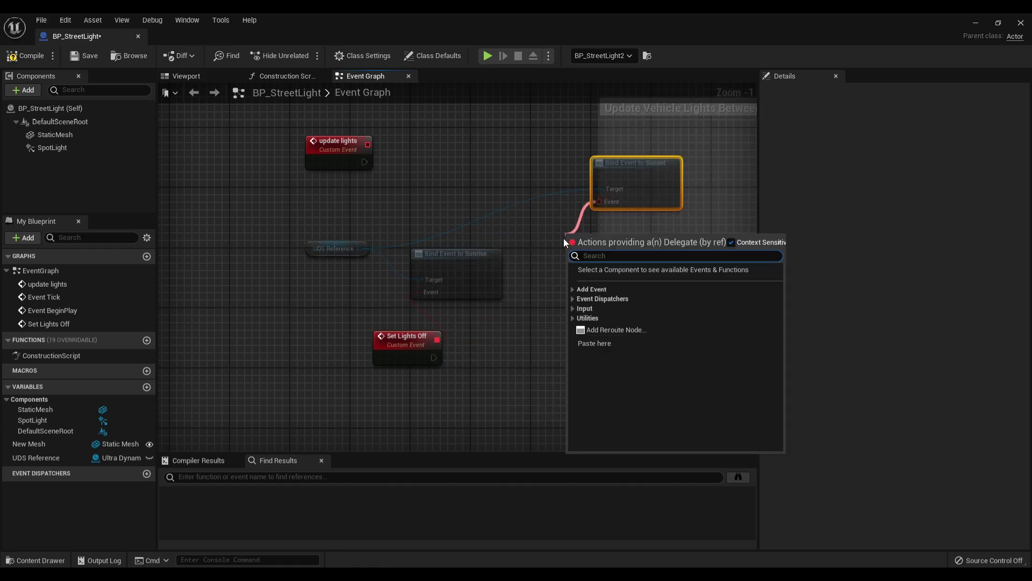
text(custom)
key(Return)
text(Set Lights O)
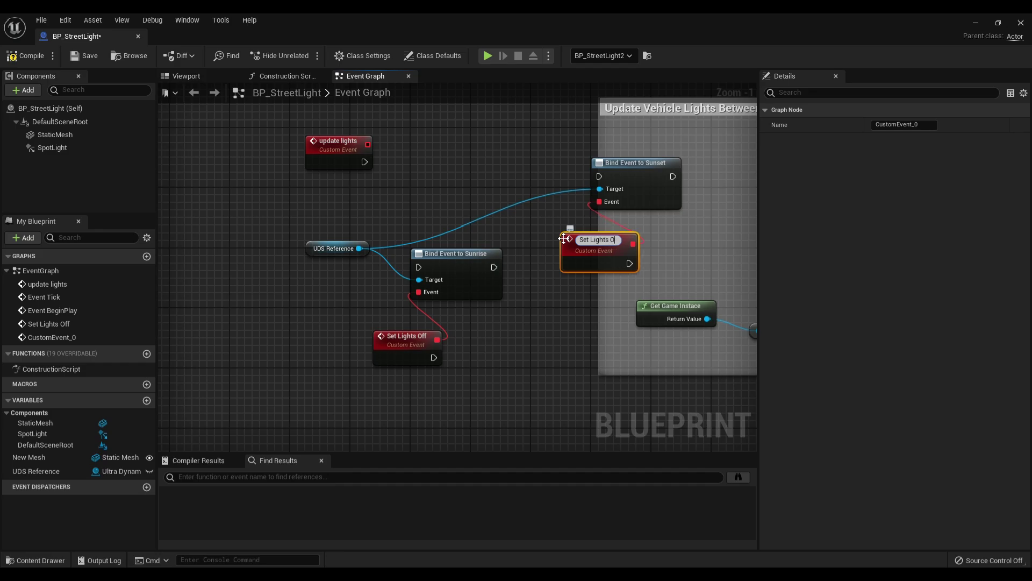
text(n)
key(Return)
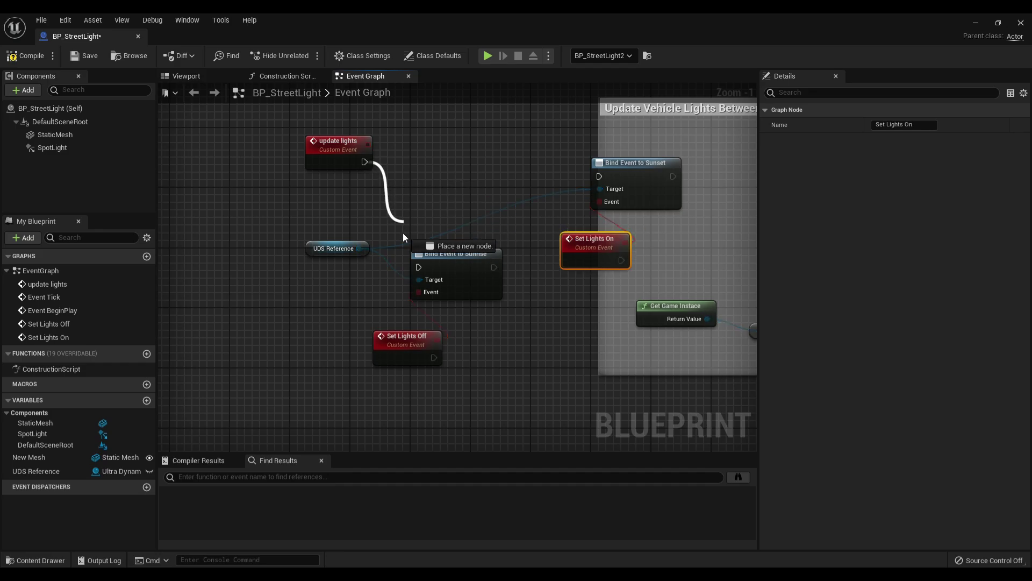
mouse_move(367, 162)
mouse_down()
mouse_move(418, 267)
mouse_move(463, 154)
mouse_move(599, 176)
mouse_move(644, 161)
mouse_up()
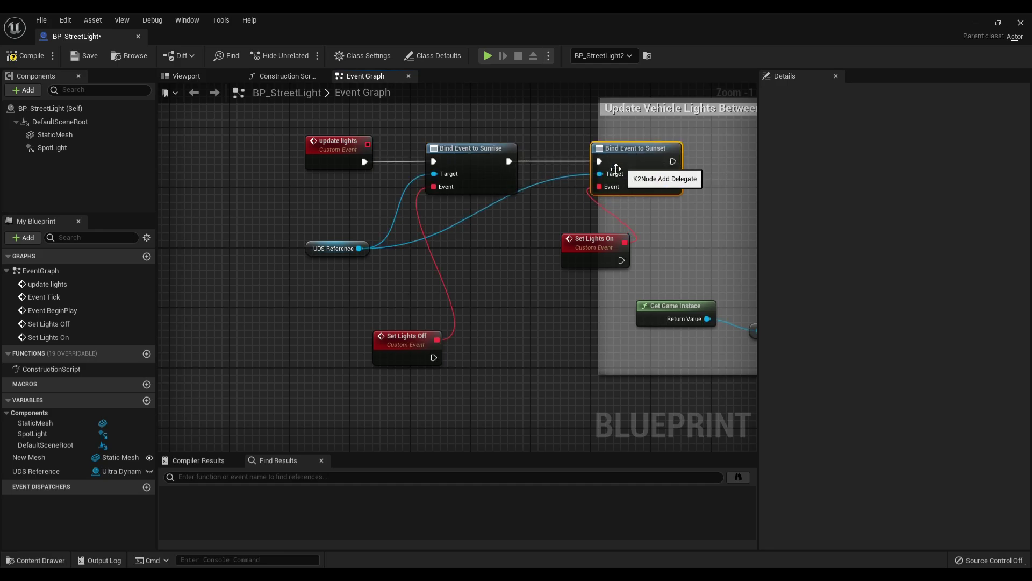
drag(304, 244, 327, 108)
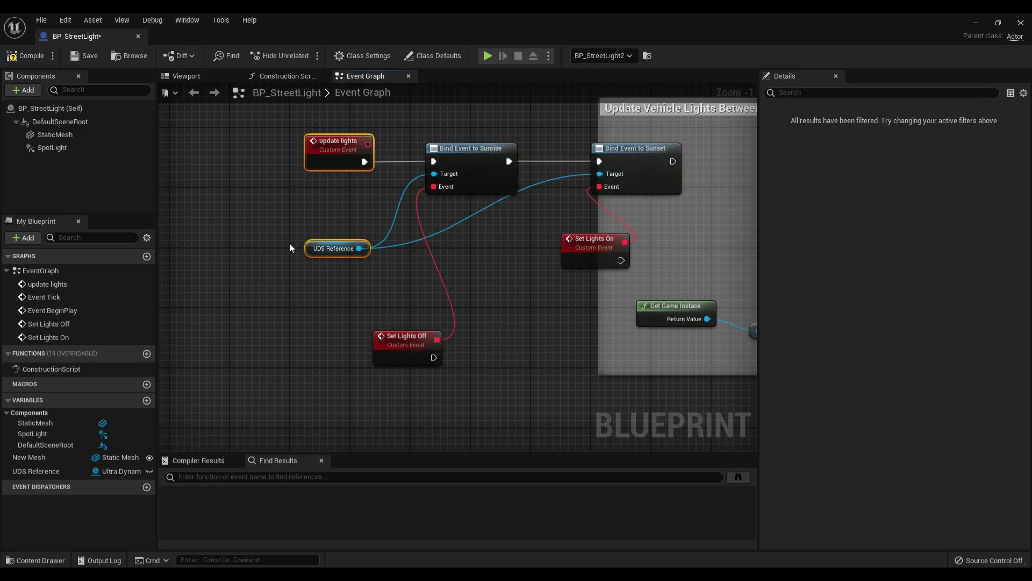
Step: Move UDS Reference above update lights and reroute its wire above the bindings
drag(310, 247, 310, 120)
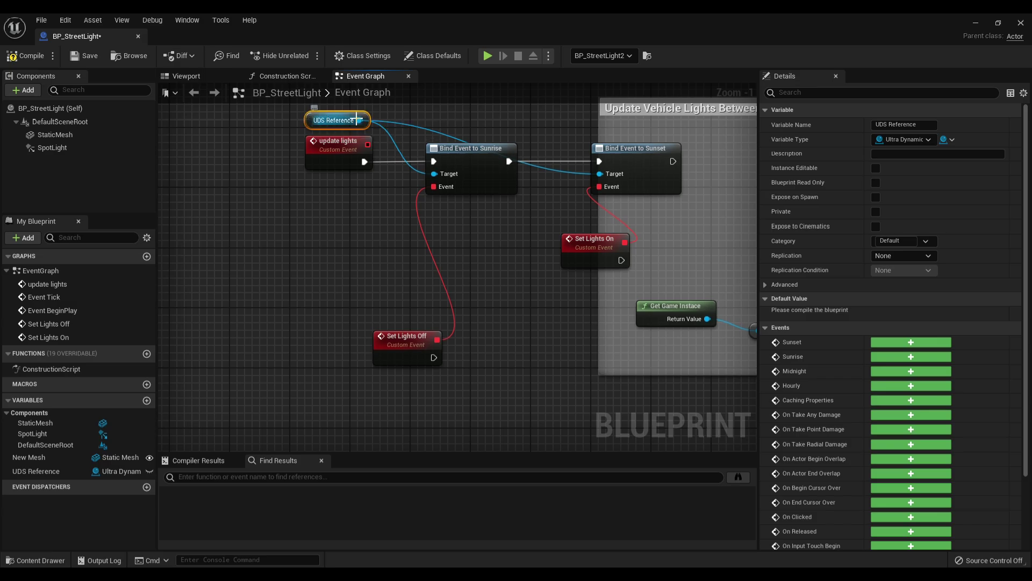
right_drag(379, 119, 394, 211)
drag(323, 212, 323, 205)
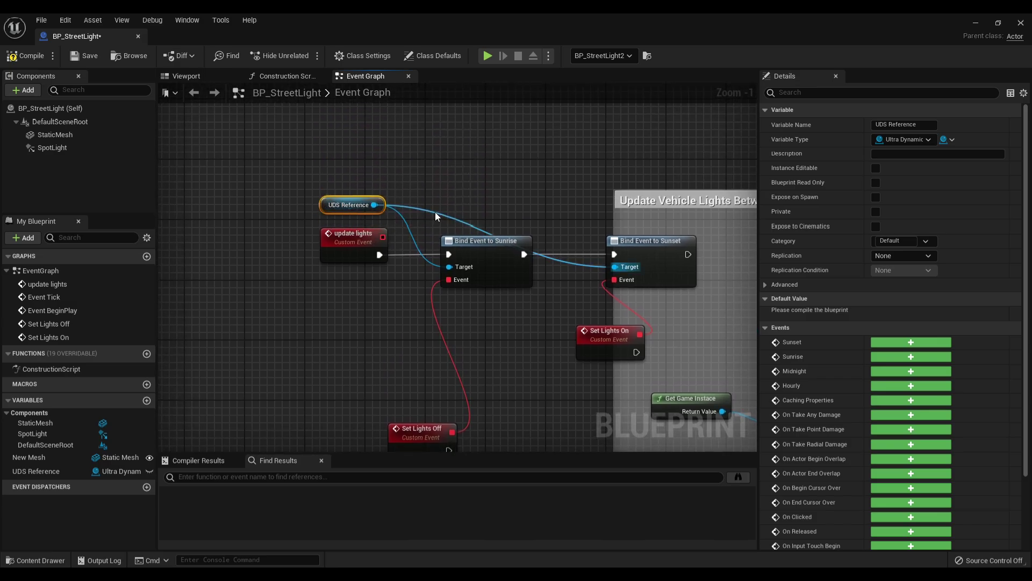
double_click(435, 212)
drag(434, 212, 517, 203)
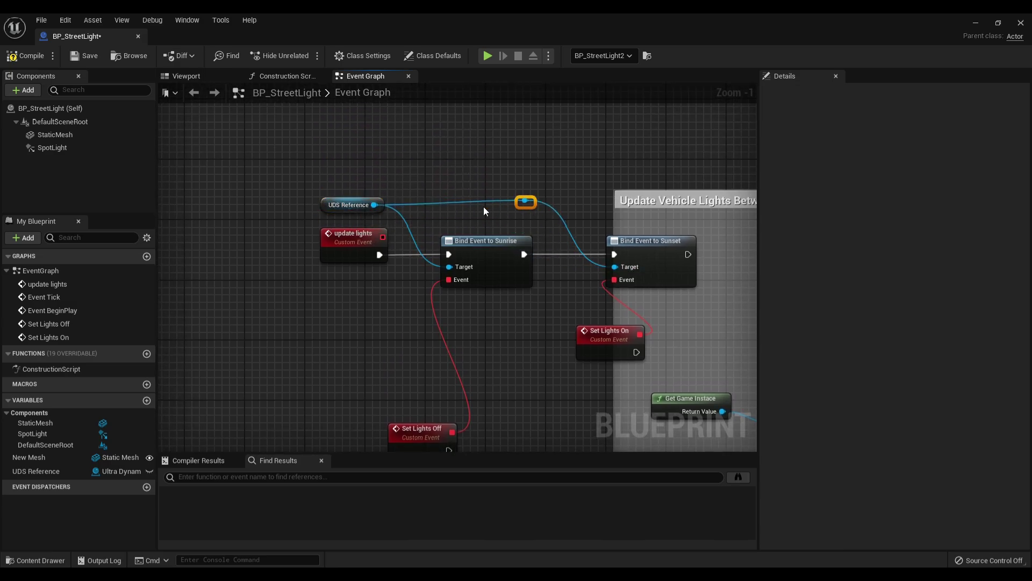
ctrl+click(347, 205)
right_drag(585, 243, 554, 212)
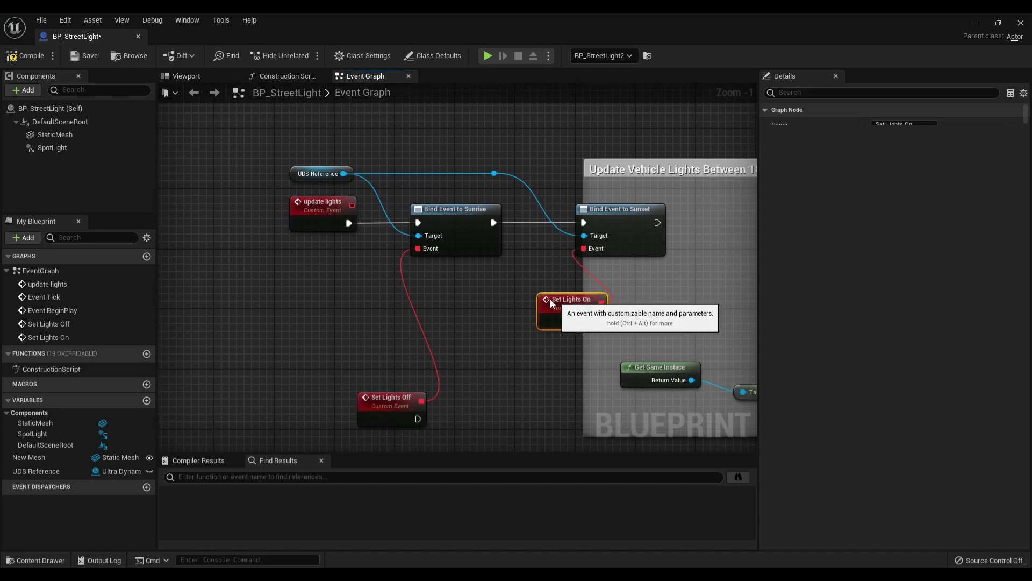
Step: Place Set Lights On beside the sunset binding and Set Lights Off beside the sunrise binding
drag(550, 299, 482, 277)
drag(375, 396, 306, 305)
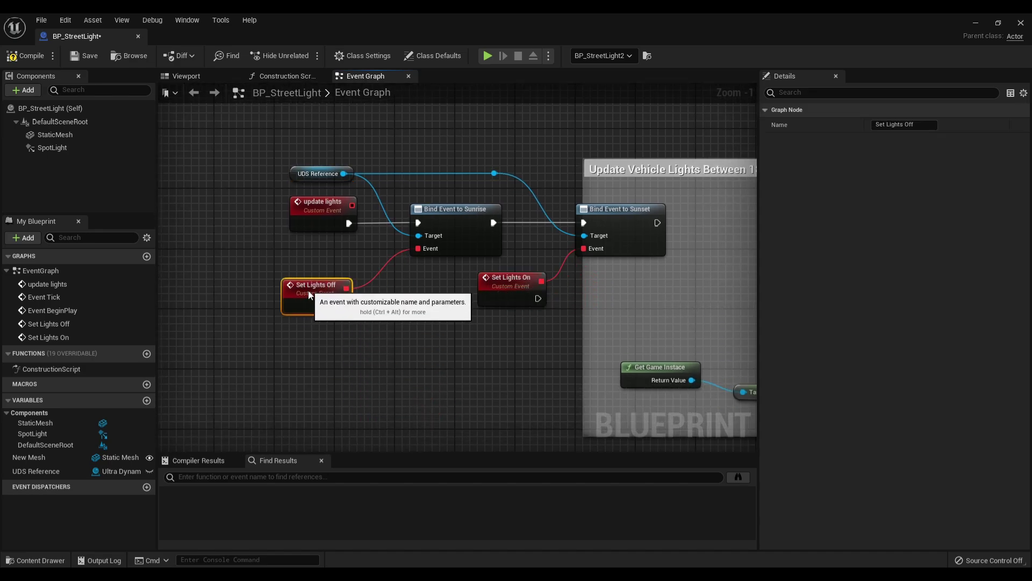
scroll(442, 340, down, 2)
mouse_move(442, 340)
right_down()
mouse_move(237, 284)
mouse_move(27, 281)
mouse_move(414, 285)
mouse_move(27, 280)
right_up()
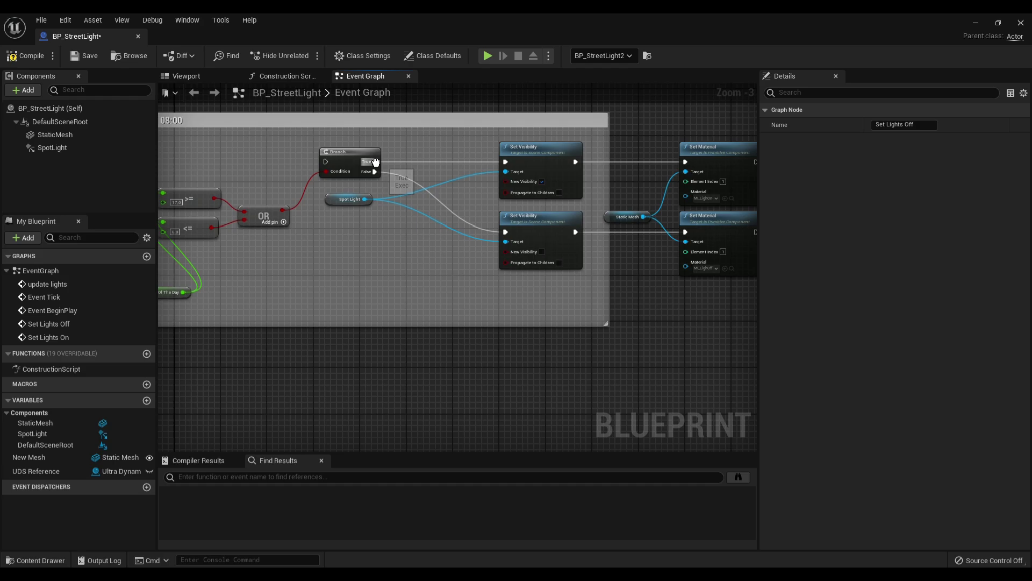
Step: Move the Set Visibility, Spot Light and Set Material nodes out of the comment below the bindings
mouse_move(374, 171)
mouse_down()
mouse_move(412, 159)
mouse_move(387, 188)
mouse_up()
right_drag(337, 278, 375, 279)
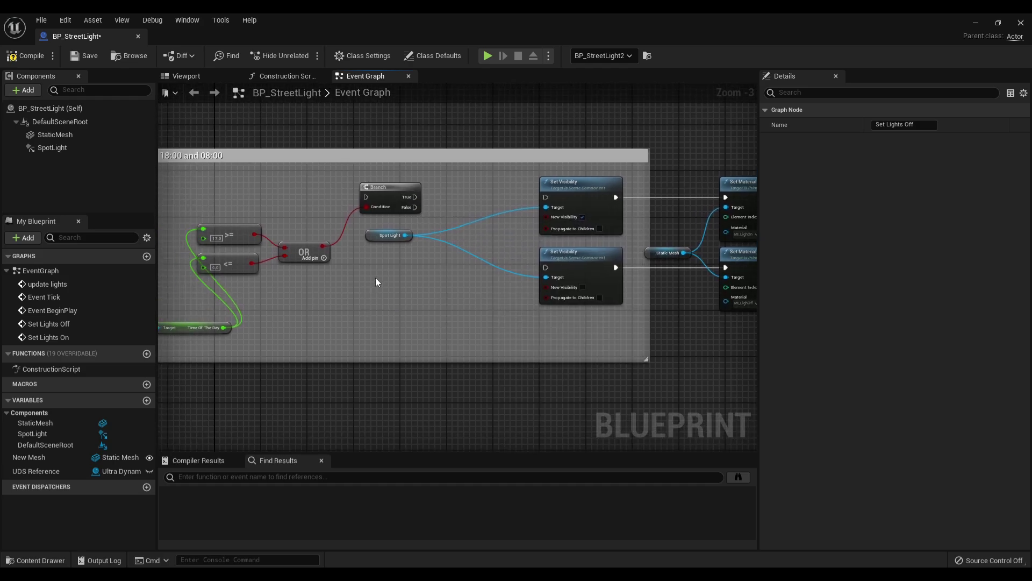
drag(369, 232, 446, 243)
drag(486, 187, 725, 311)
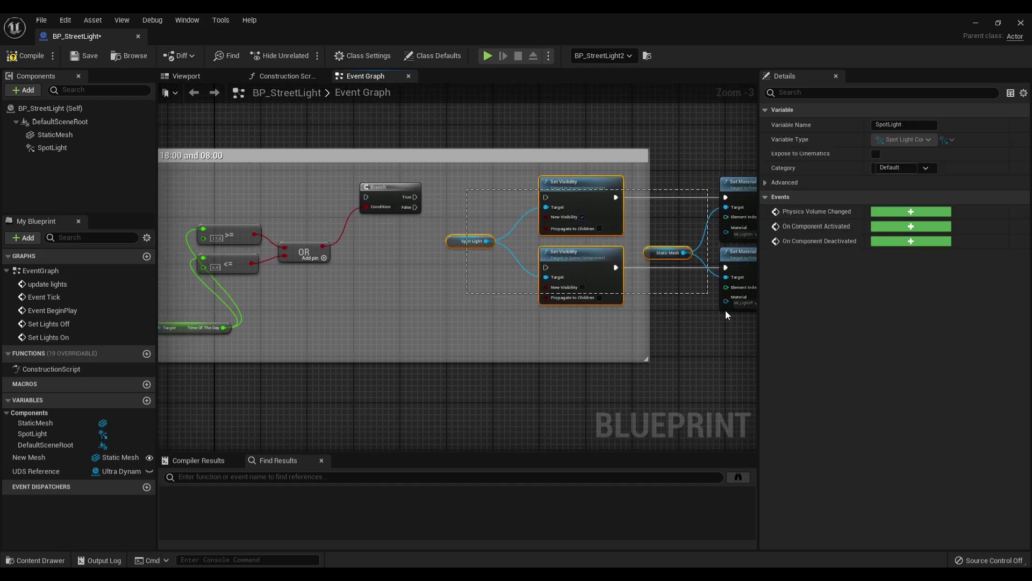
right_drag(725, 311, 548, 311)
drag(606, 195, 387, 342)
right_drag(256, 304, 751, 220)
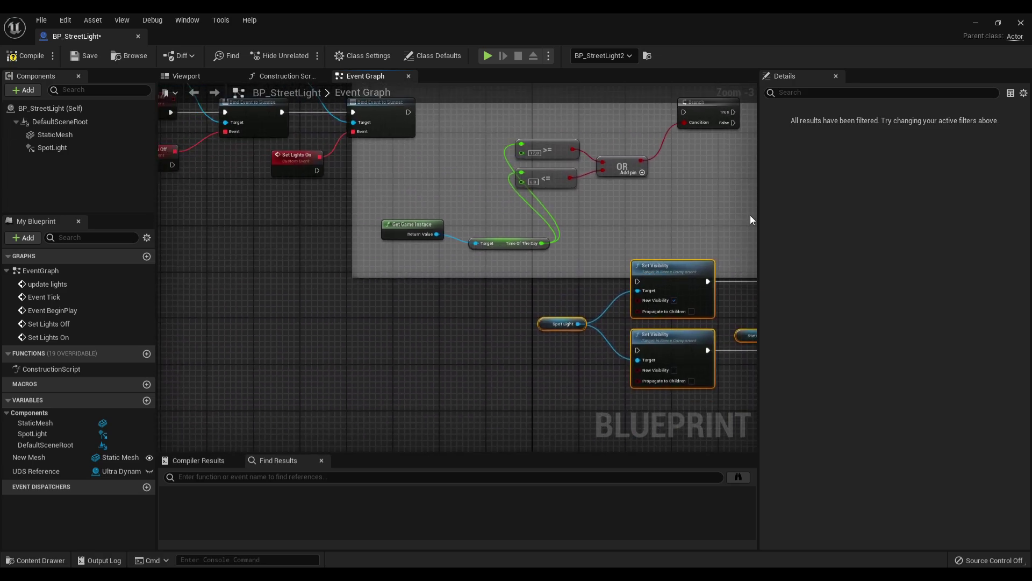
drag(671, 272, 270, 300)
right_drag(569, 249, 441, 304)
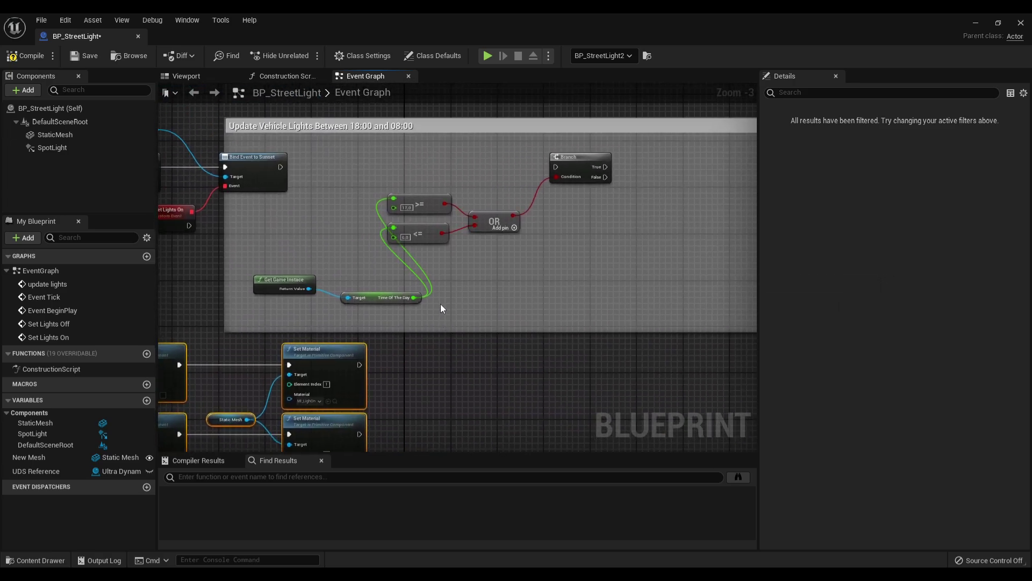
click(446, 137)
mouse_move(446, 137)
right_down()
mouse_move(540, 191)
mouse_move(551, 278)
mouse_move(421, 254)
right_up()
scroll(552, 278, up, 2)
scroll(421, 254, down, 2)
right_drag(369, 218, 372, 257)
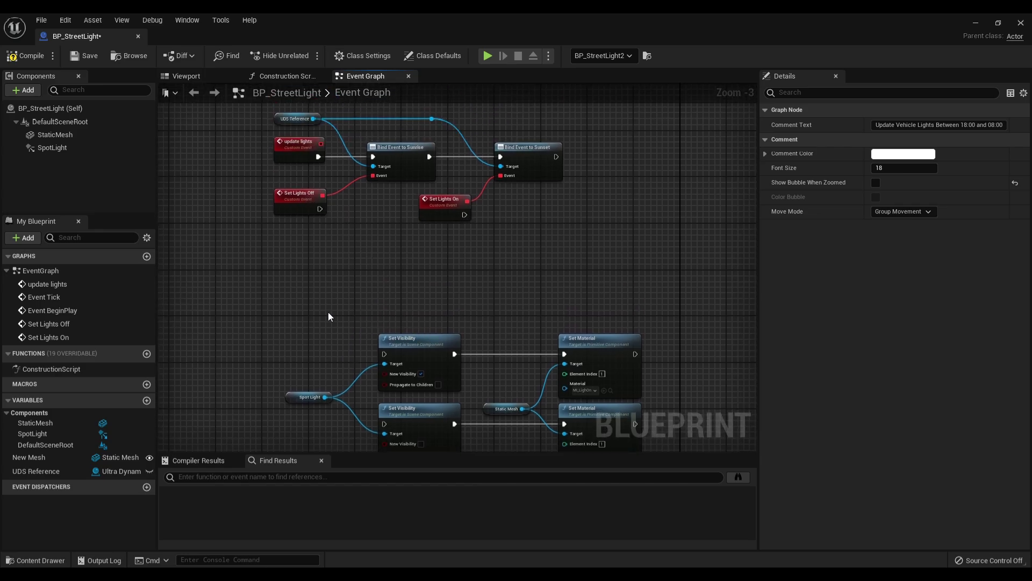
Step: Wire Set Lights Off to the lower Set Visibility and Set Lights On to the upper one
drag(319, 209, 478, 290)
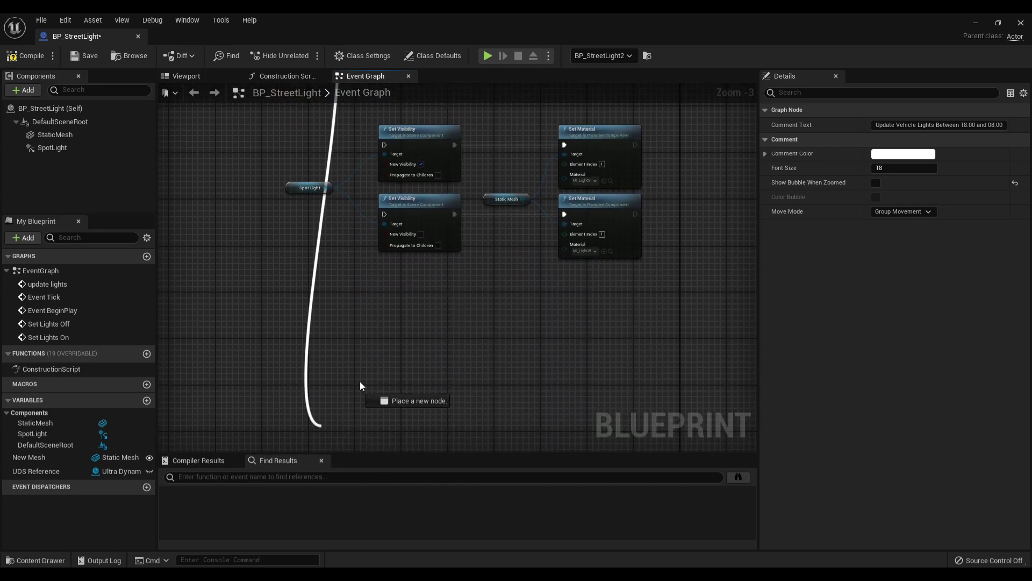
drag(478, 290, 382, 218)
right_drag(457, 203, 450, 310)
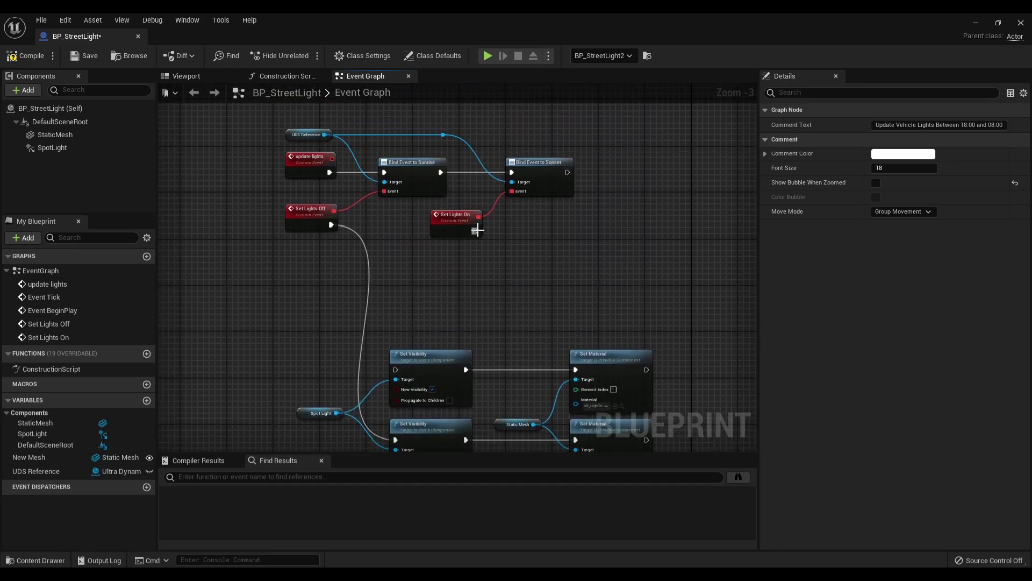
drag(477, 231, 396, 370)
mouse_move(420, 330)
mouse_down()
mouse_move(585, 376)
mouse_move(688, 218)
mouse_move(711, 215)
mouse_up()
Step: Rearrange the upper and lower visibility/material chains and move Spot Light up near the event nodes
click(353, 218)
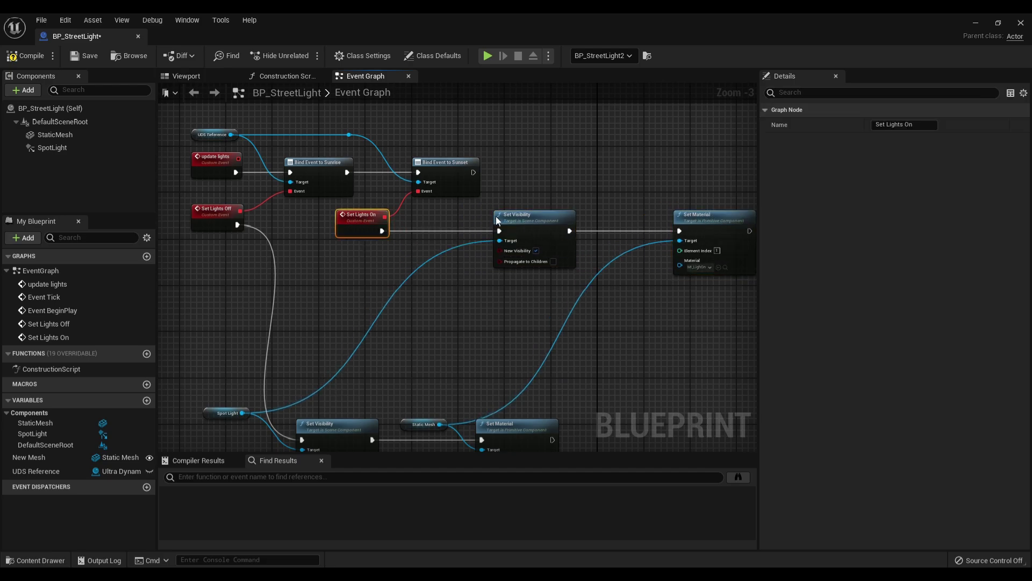
right_drag(491, 250, 571, 157)
mouse_move(384, 293)
mouse_down()
mouse_move(609, 379)
mouse_move(558, 195)
mouse_move(581, 204)
mouse_up()
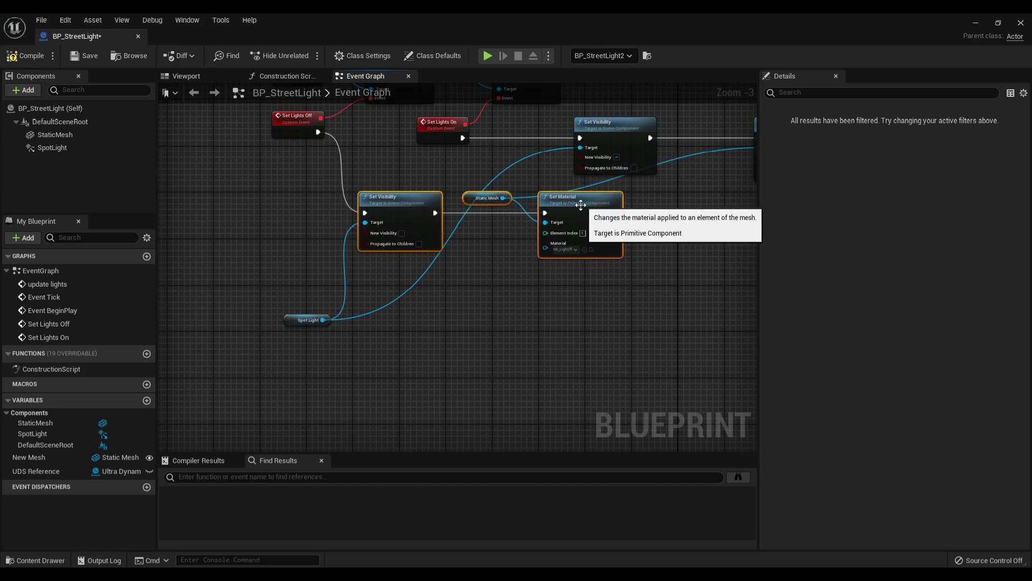
mouse_move(293, 322)
mouse_down()
mouse_move(326, 168)
mouse_move(274, 162)
mouse_up()
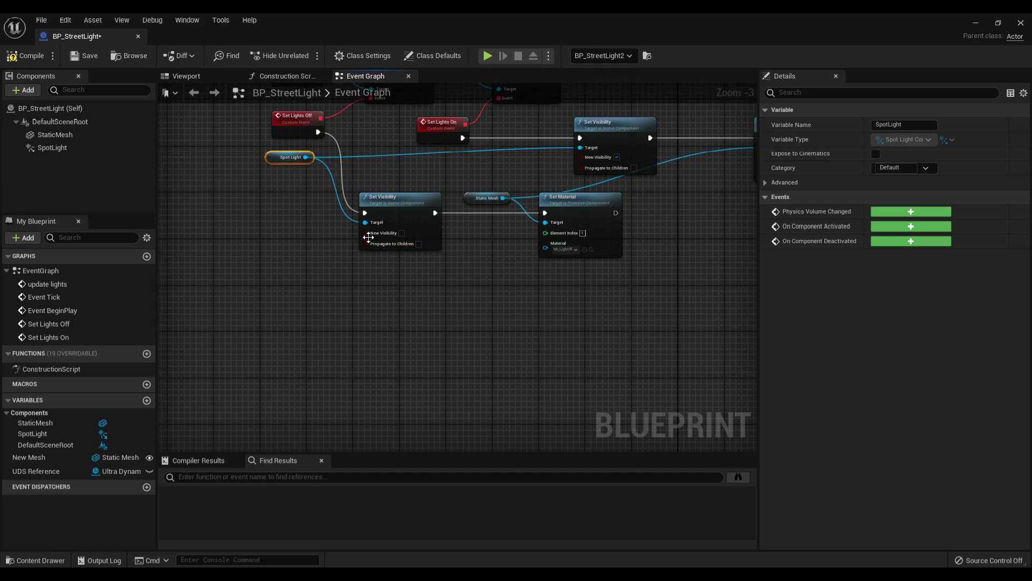
scroll(368, 237, down, 2)
scroll(582, 365, up, 2)
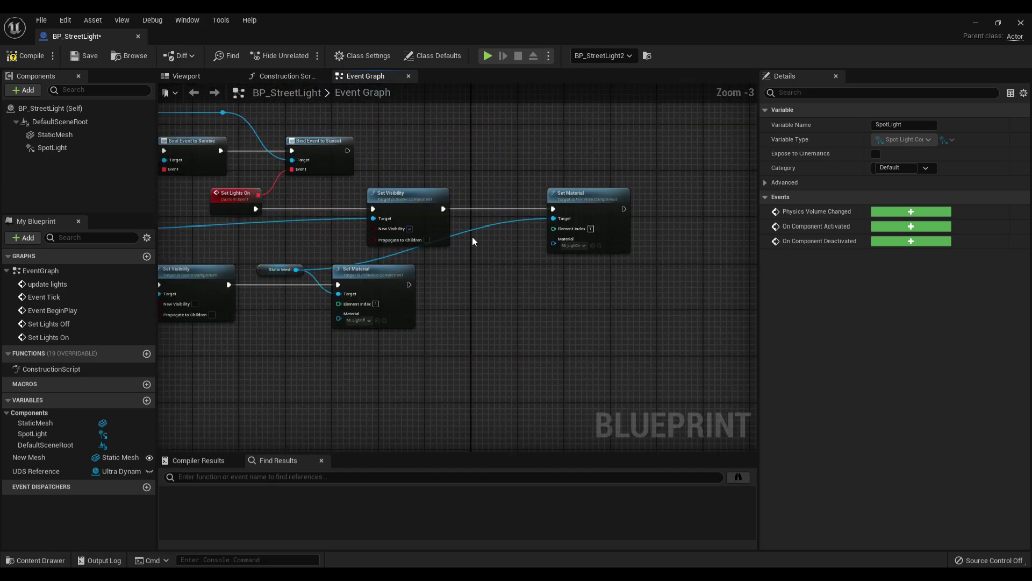
right_drag(472, 237, 646, 190)
mouse_move(347, 335)
mouse_down()
mouse_move(542, 269)
mouse_move(538, 285)
mouse_up()
right_drag(563, 223, 463, 239)
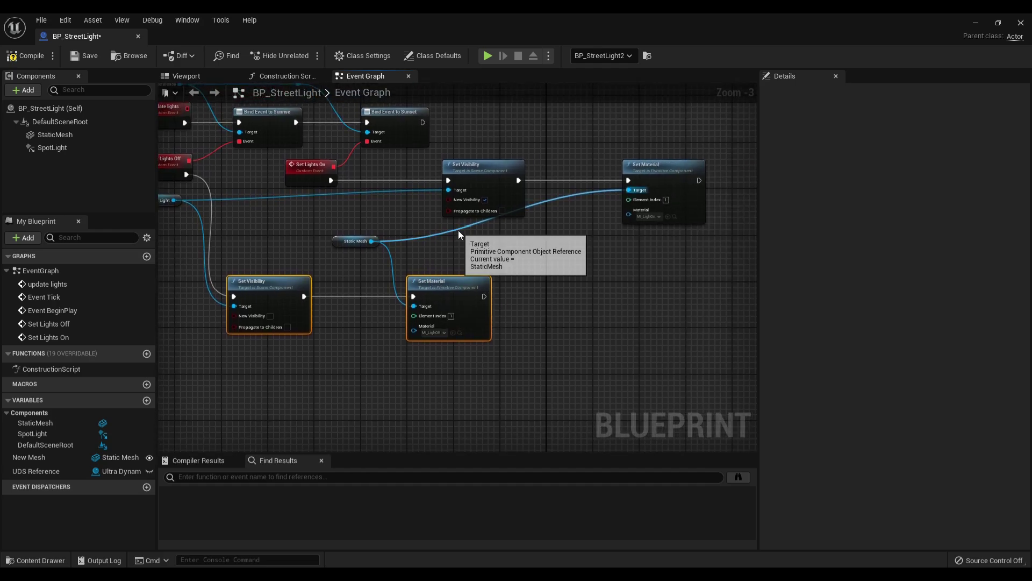
Step: Add a reroute on the Static Mesh wire and straighten the Spot Light wire into Set Visibility
double_click(459, 228)
drag(468, 229, 519, 242)
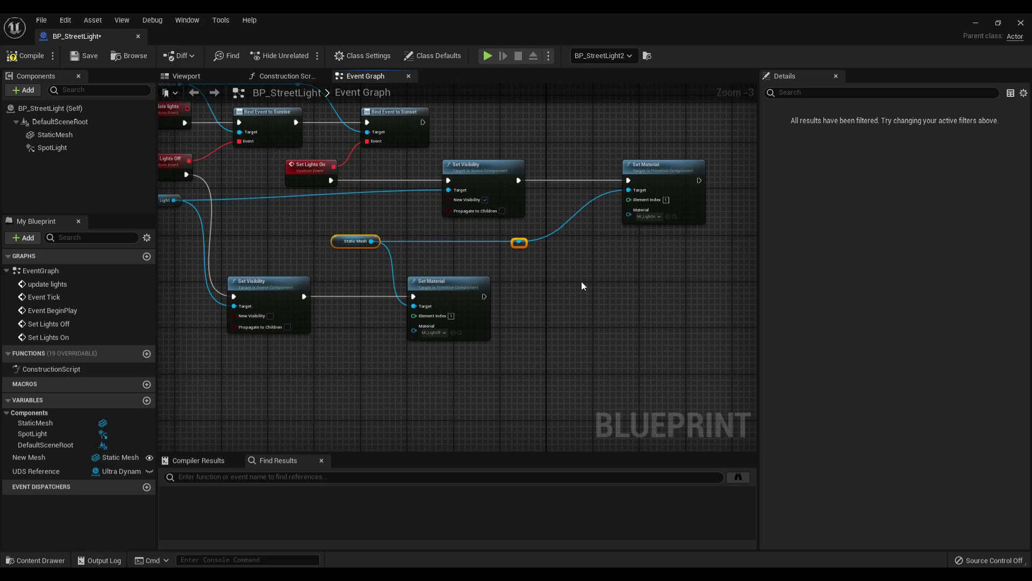
right_drag(157, 221, 278, 235)
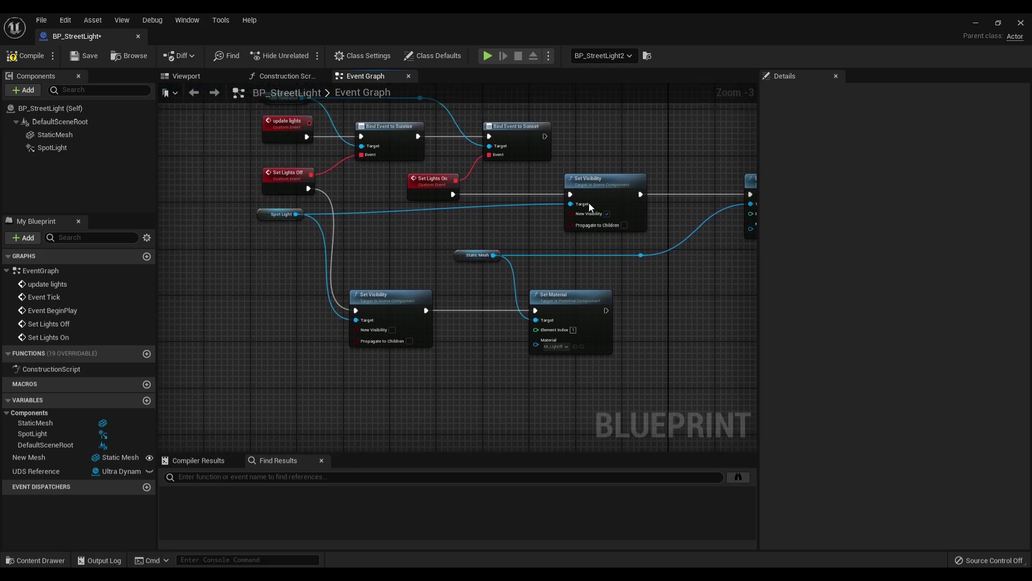
click(589, 204)
click(291, 214)
shift+click(570, 186)
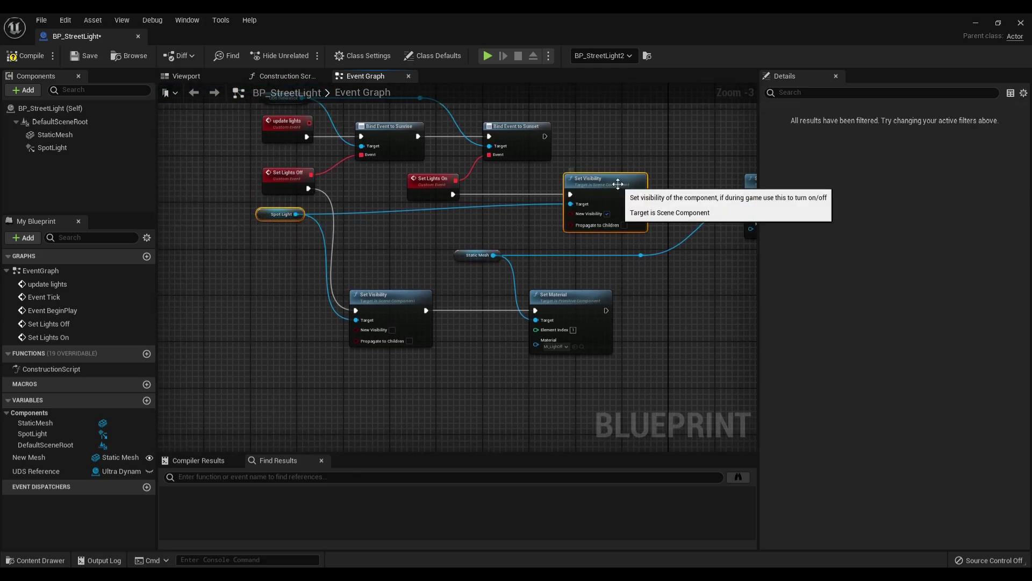
key(q)
drag(266, 203, 273, 203)
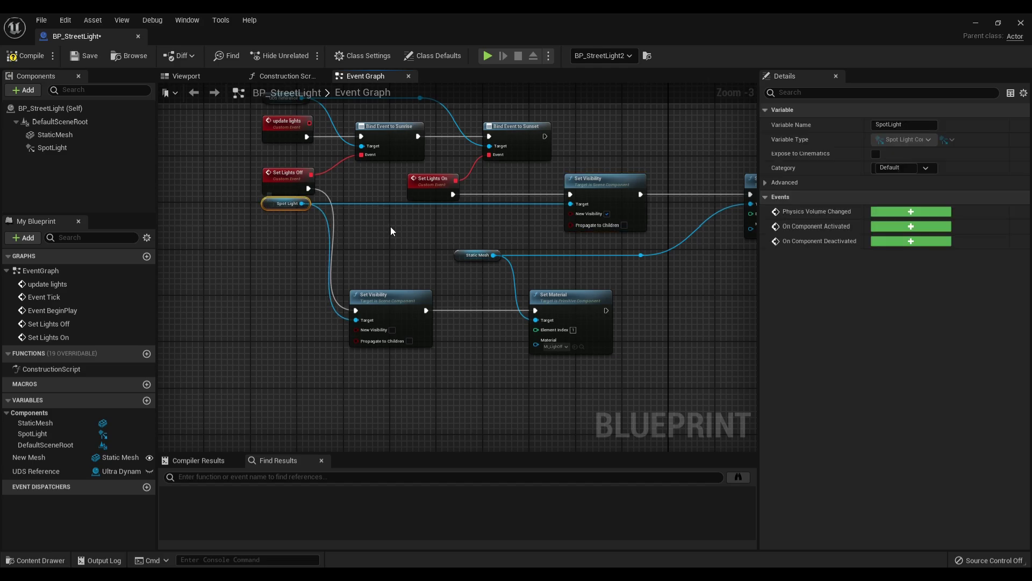
click(409, 236)
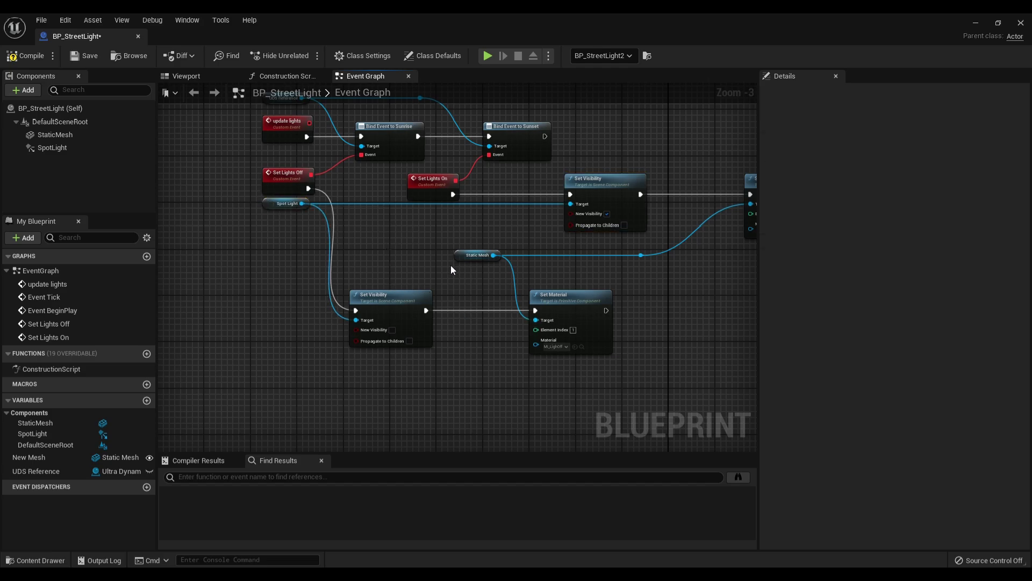
mouse_move(452, 269)
right_down()
mouse_move(430, 329)
mouse_move(285, 180)
right_up()
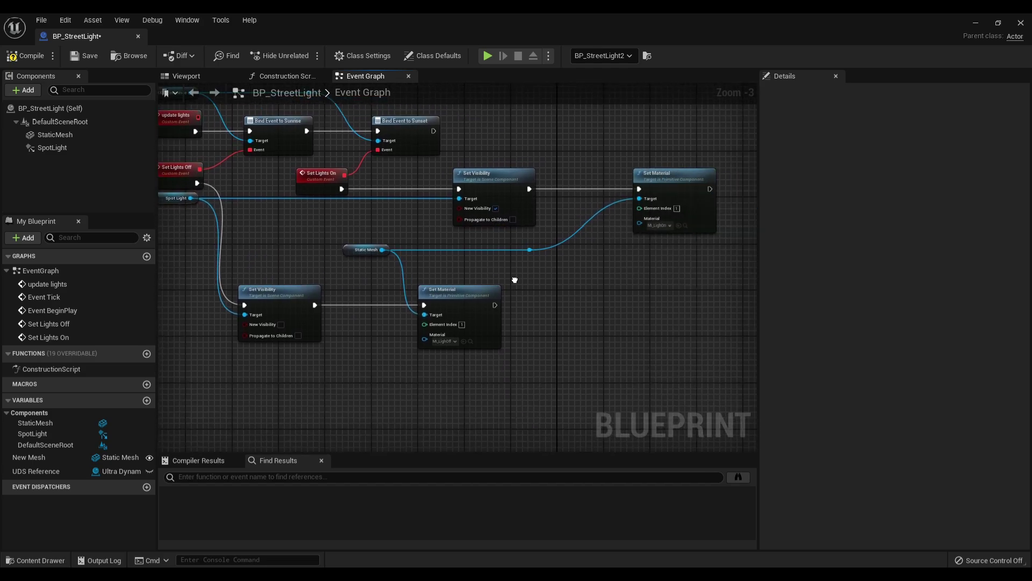
Step: Compile and save BP_StreetLight, then delete the old Update Vehicle Lights comment group
click(26, 56)
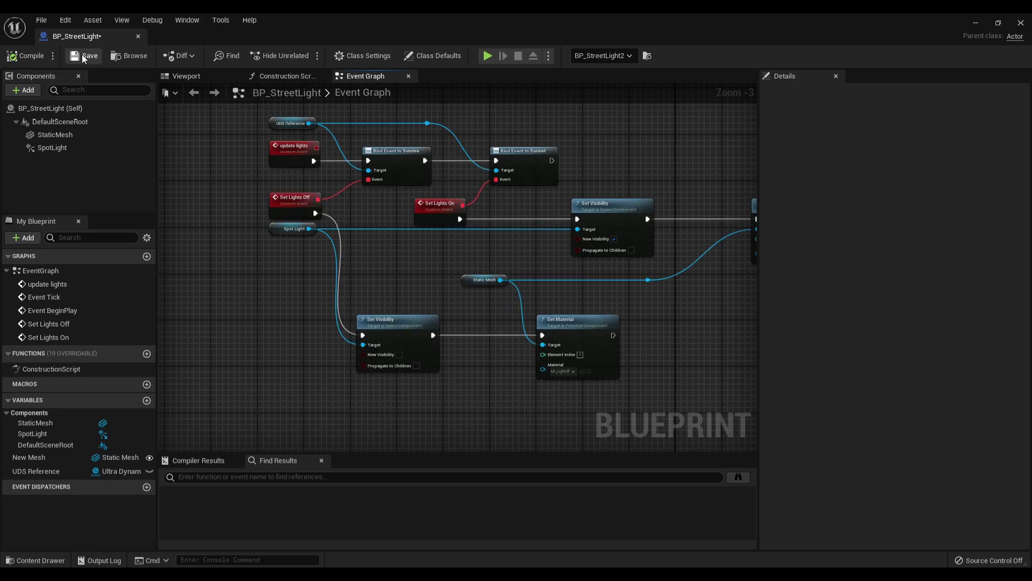
click(85, 55)
right_drag(558, 197, 263, 214)
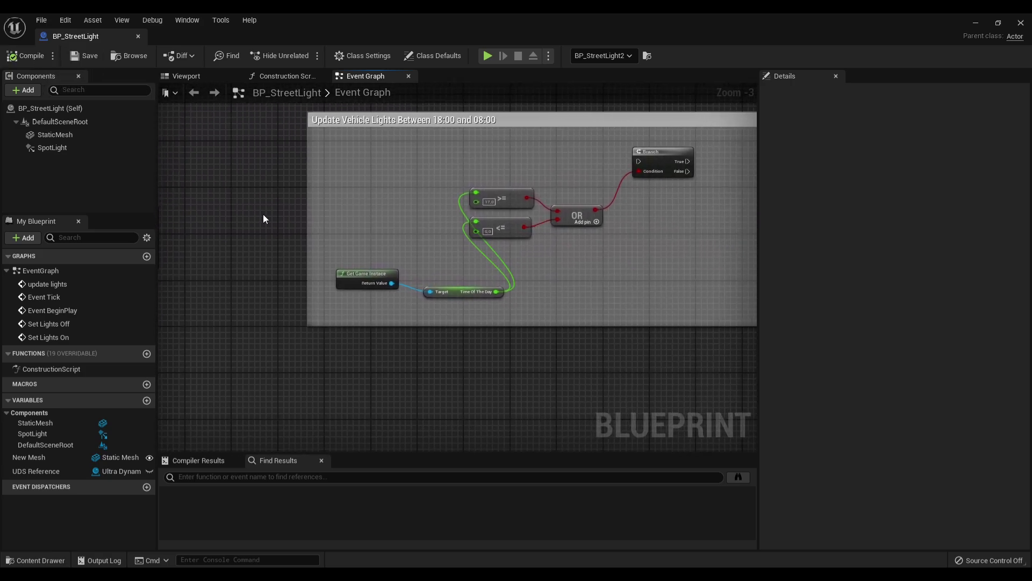
scroll(263, 214, down, 2)
drag(259, 131, 678, 336)
key(Delete)
Step: Wrap all the street light binding and light nodes in a new comment box
right_drag(341, 253, 408, 201)
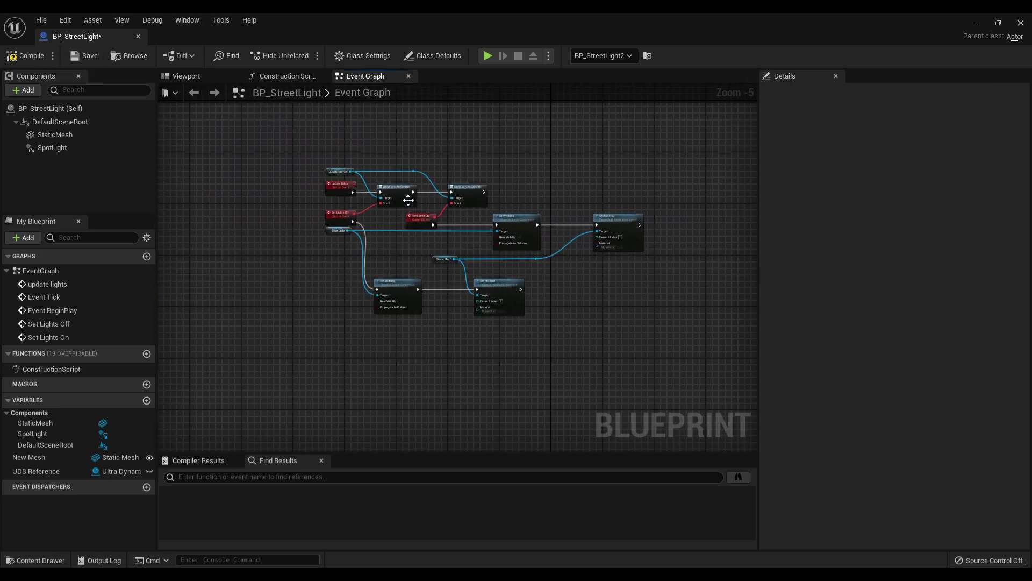
scroll(340, 218, up, 1)
scroll(340, 217, down, 2)
drag(258, 168, 595, 320)
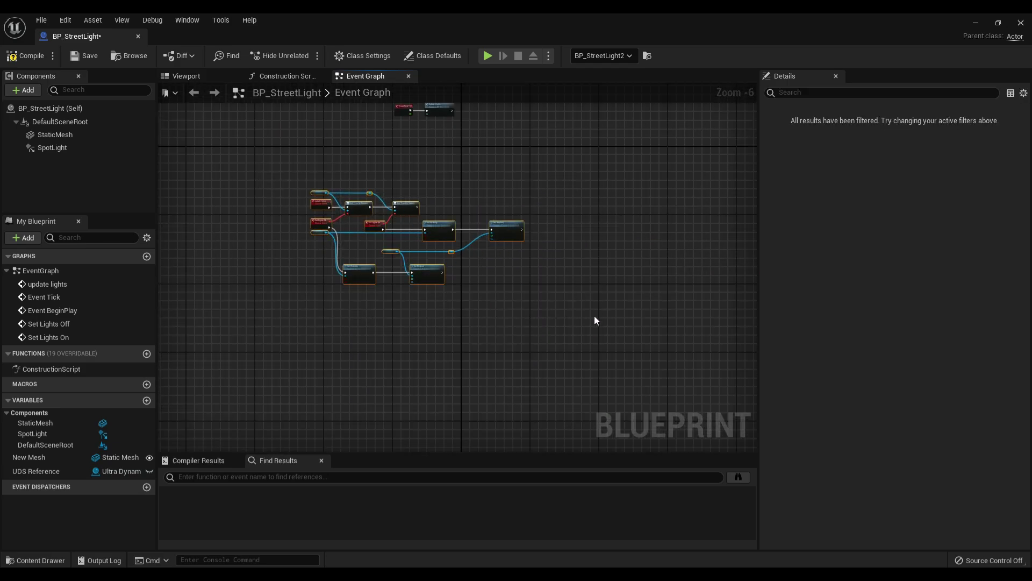
key(c)
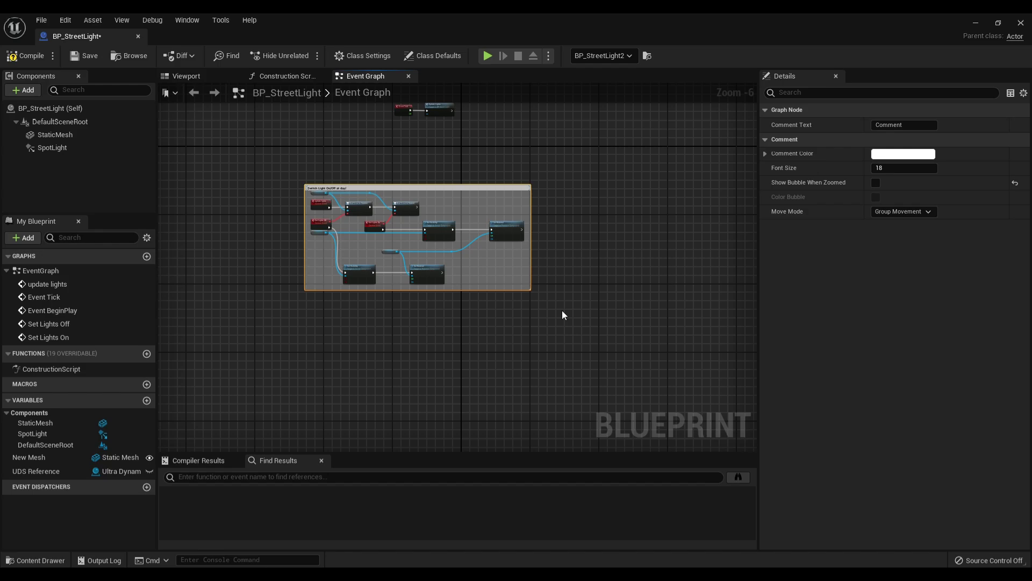
Step: Title the comment 'Switch Light On/Off at day/night time', fixing the 'tinme' typo
key(Return)
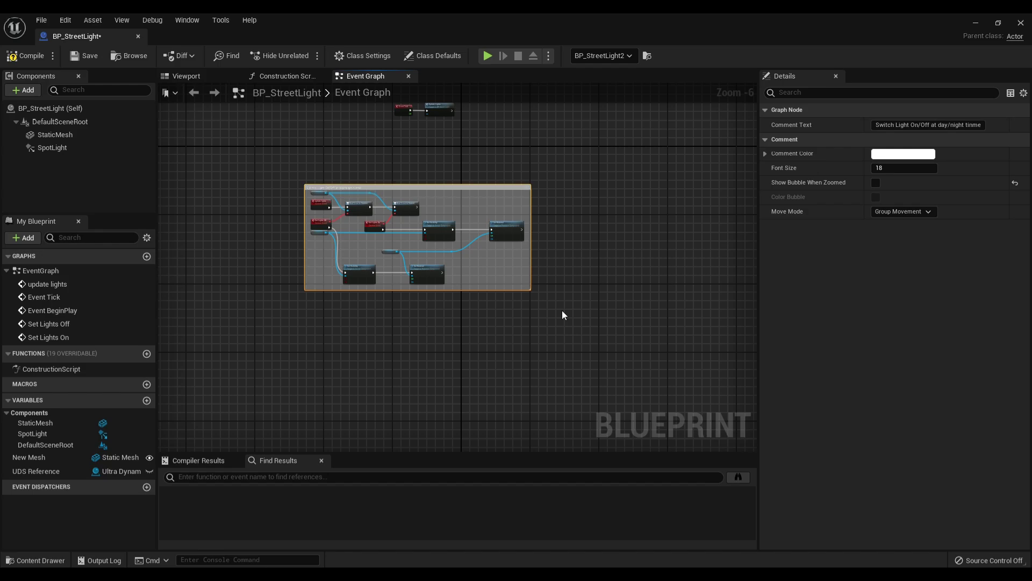
scroll(359, 194, up, 5)
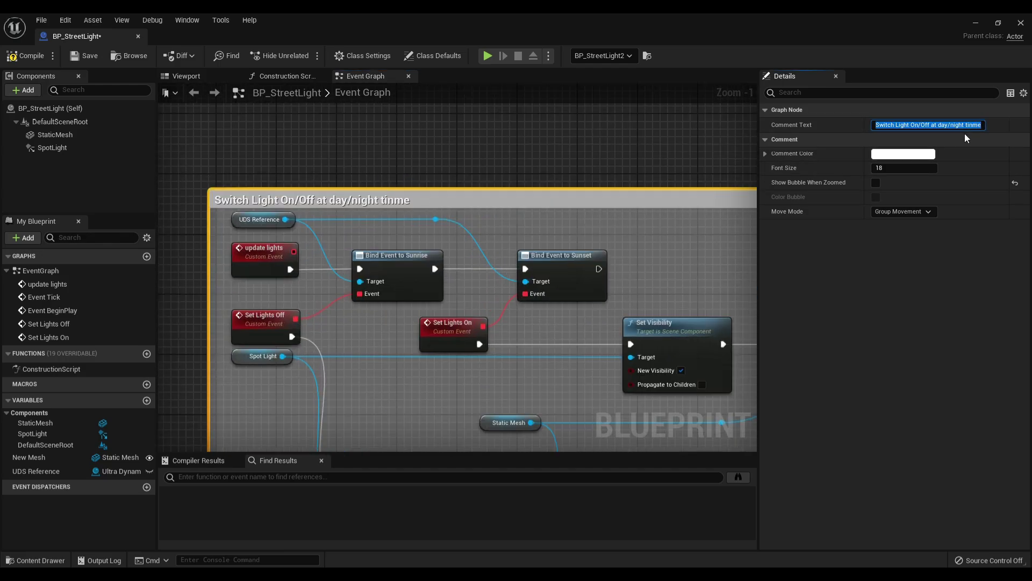
key(Return)
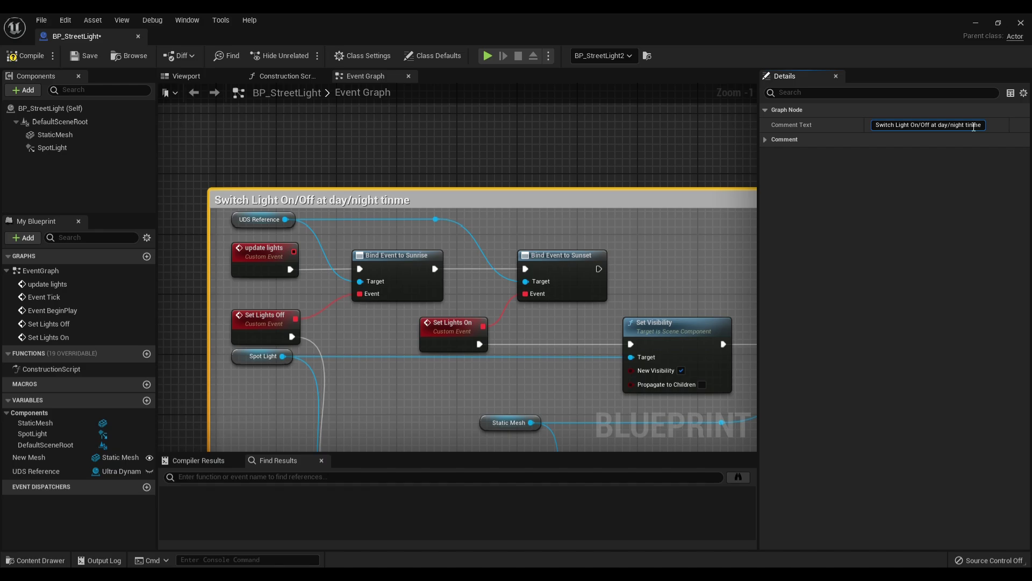
key(BackSpace)
click(611, 155)
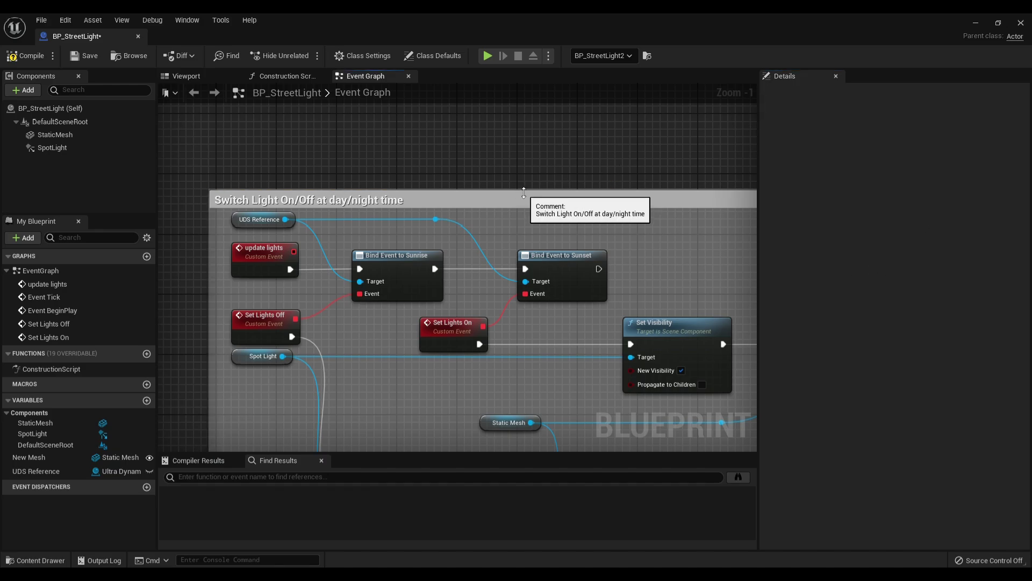
Step: Enlarge the comment box and set its Comment Color to black
scroll(524, 193, down, 4)
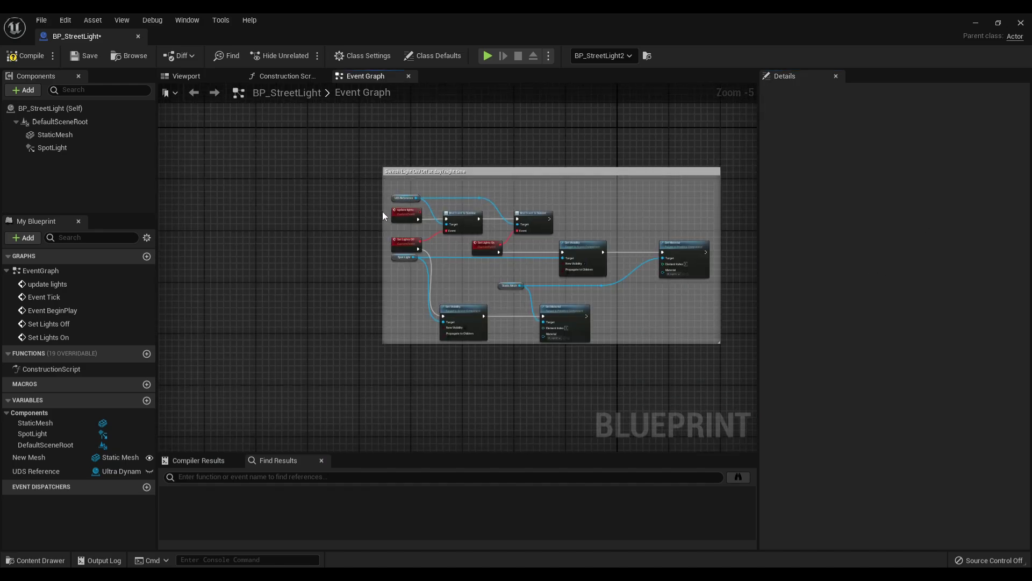
drag(383, 212, 370, 214)
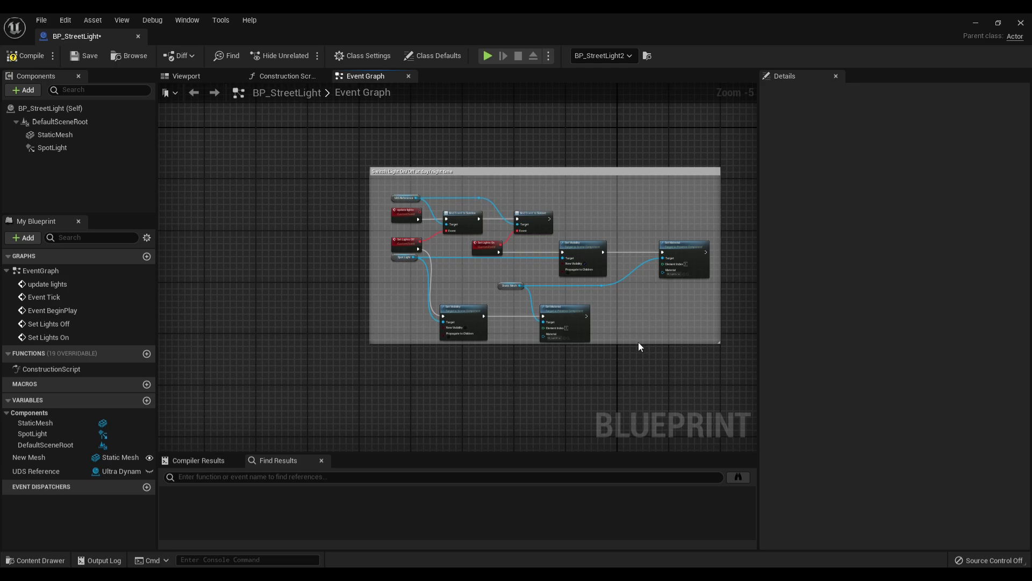
drag(640, 343, 639, 369)
click(549, 171)
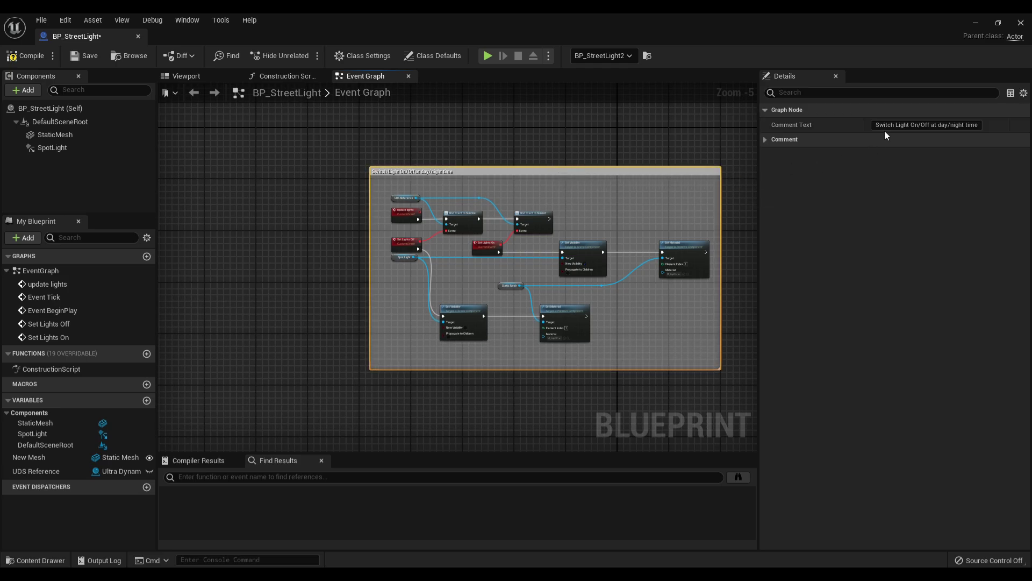
click(765, 139)
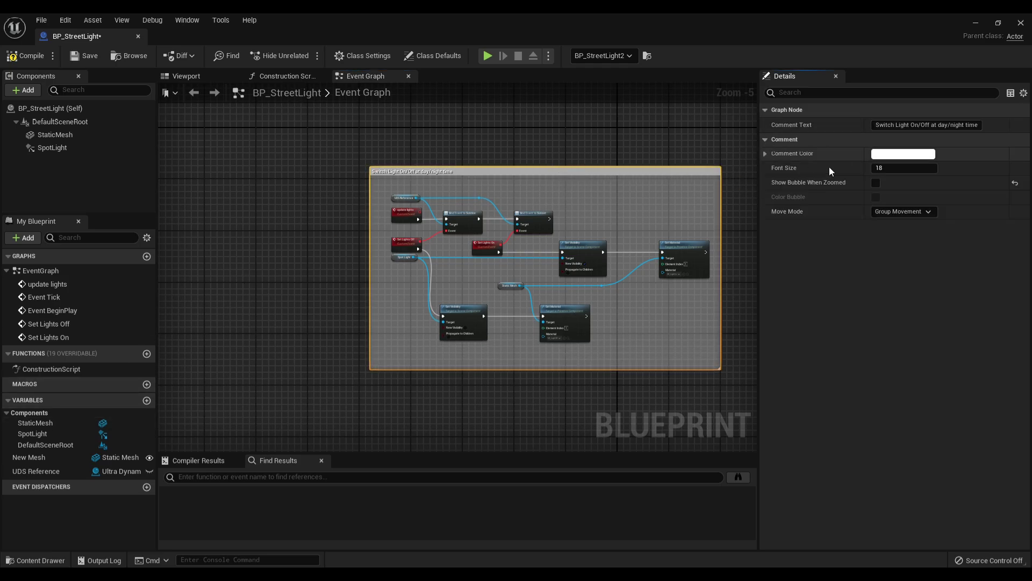
click(904, 154)
drag(821, 220, 815, 321)
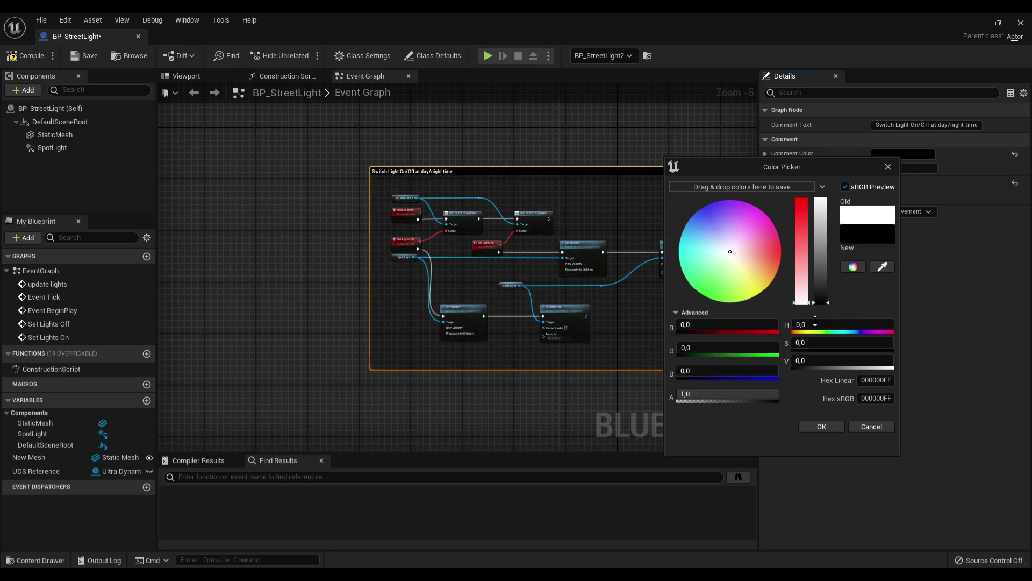
click(823, 426)
Step: Compile the blueprint and return to the Showcase level view
mouse_move(572, 163)
right_down()
mouse_move(544, 292)
mouse_move(673, 246)
mouse_move(512, 133)
right_up()
click(673, 215)
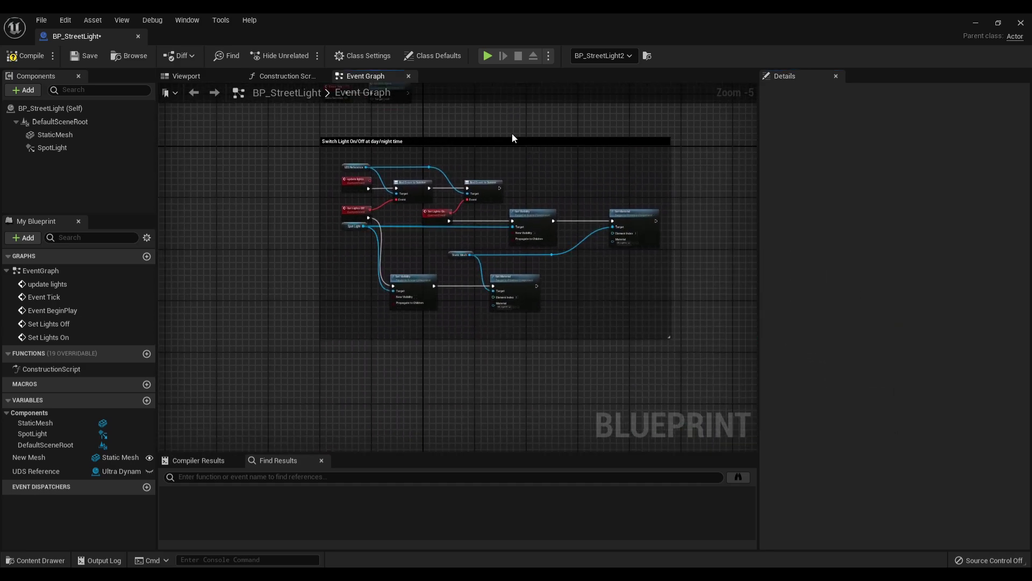
click(12, 56)
click(976, 23)
right_drag(559, 194, 559, 194)
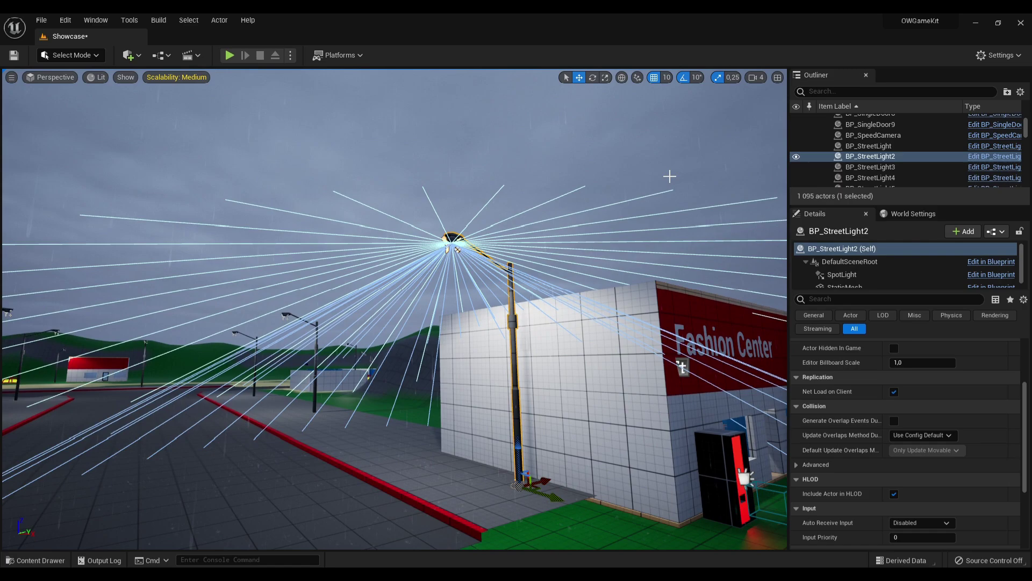
Step: Set Ultra_Dynamic_Sky's Day Length and Night Length to 0,1, then play the level, moving forward to test
click(624, 131)
scroll(927, 395, up, 5)
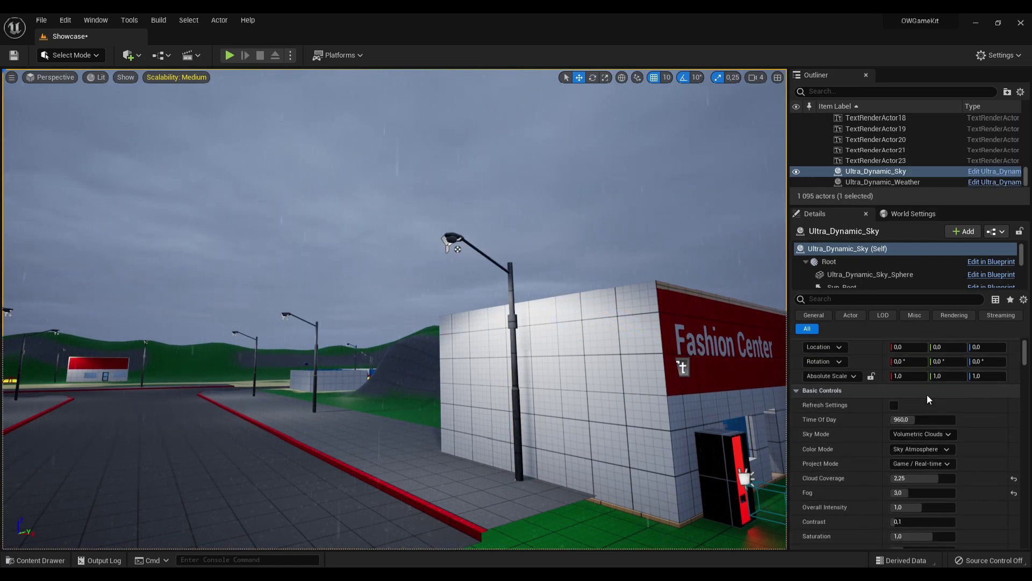
click(914, 432)
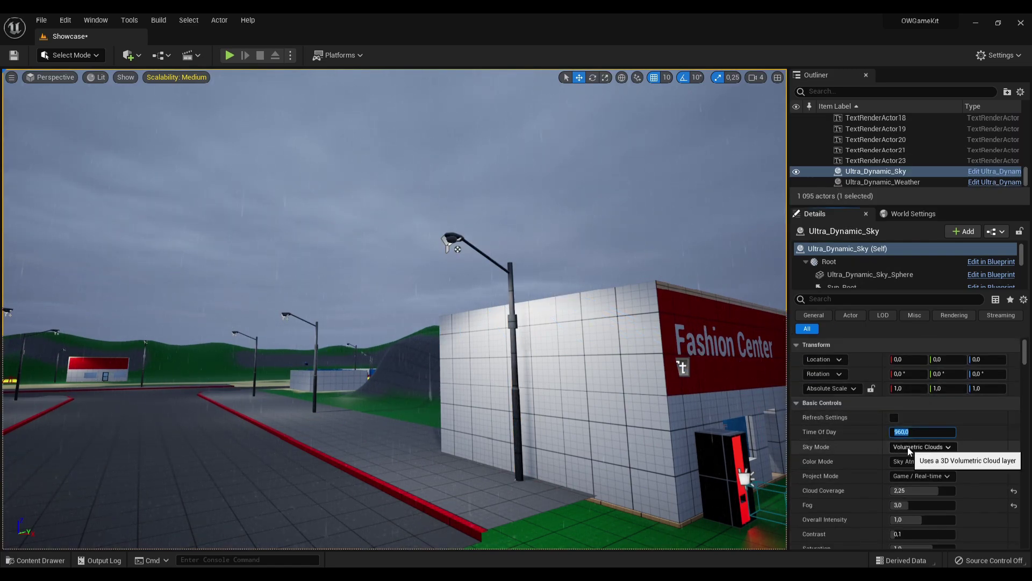
key(Return)
scroll(886, 442, down, 5)
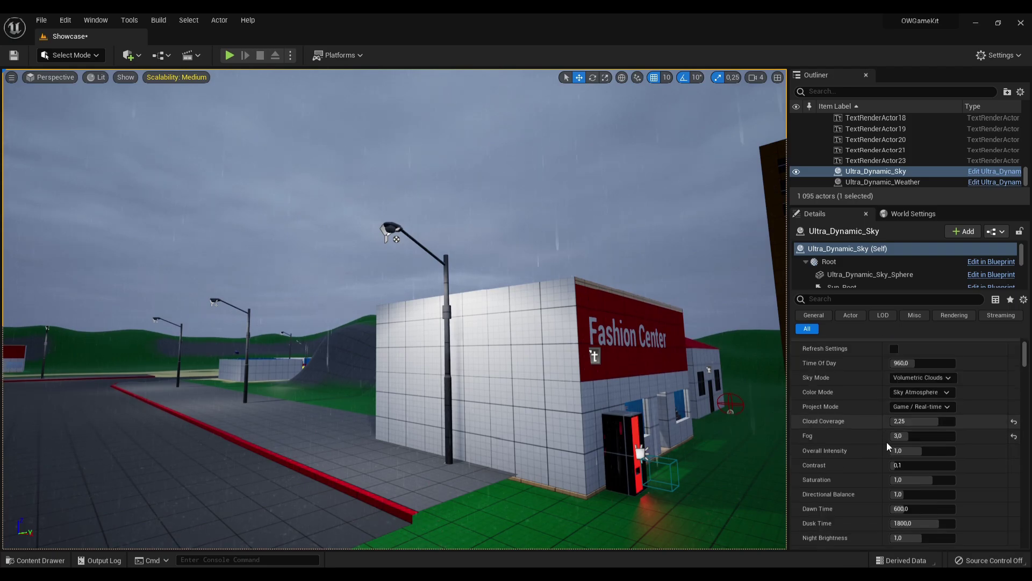
scroll(890, 440, down, 5)
scroll(890, 441, down, 3)
click(922, 423)
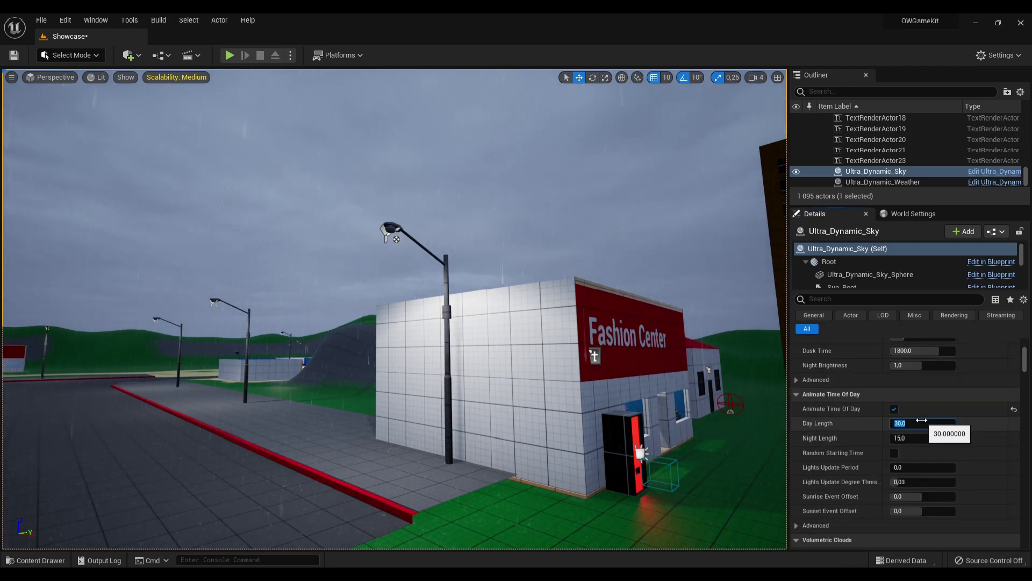
text(0,1)
click(942, 439)
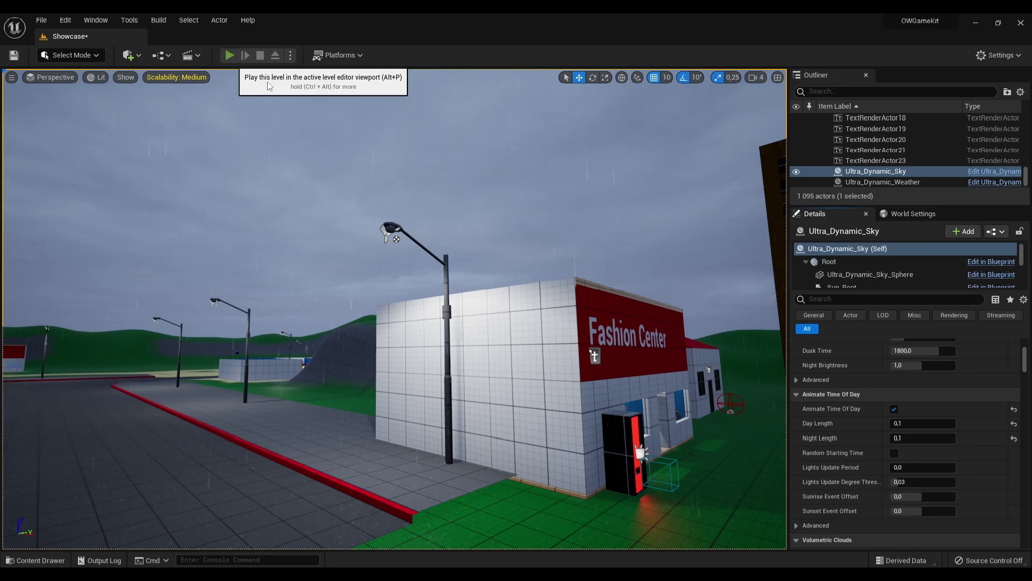
click(229, 54)
key(w)
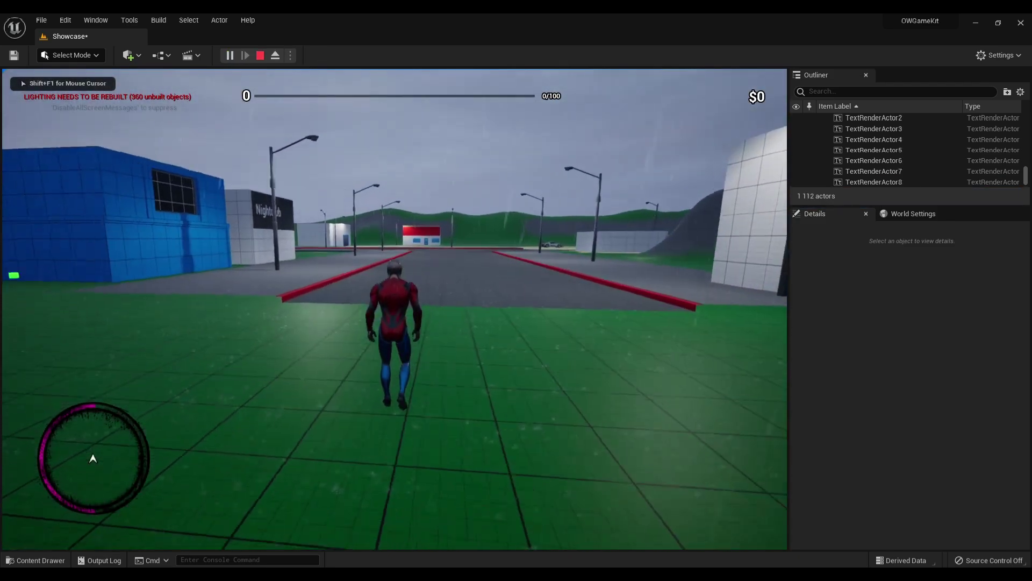
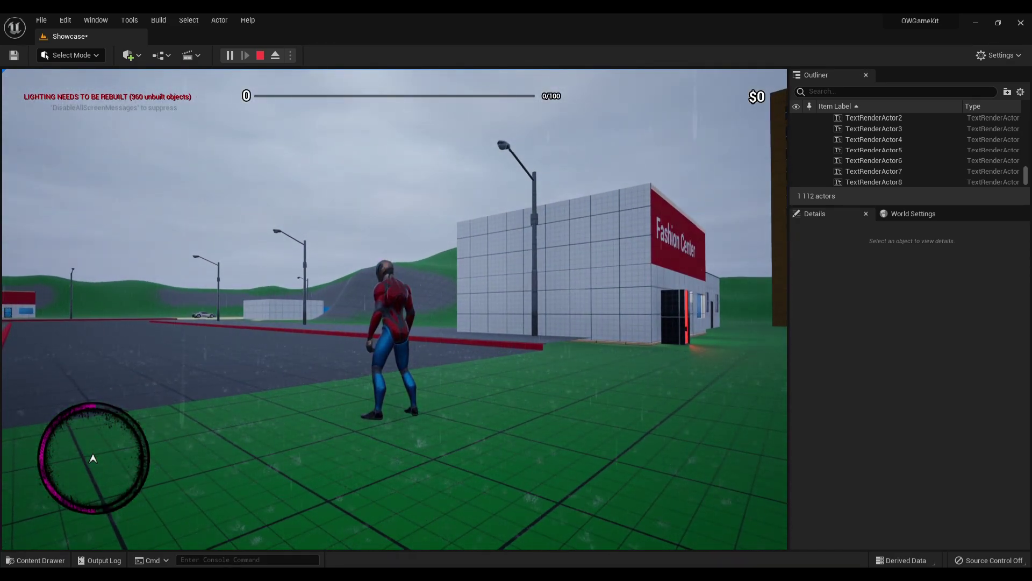
Step: Open and close the in-game phone, then stop the Play In Editor session
key(Up)
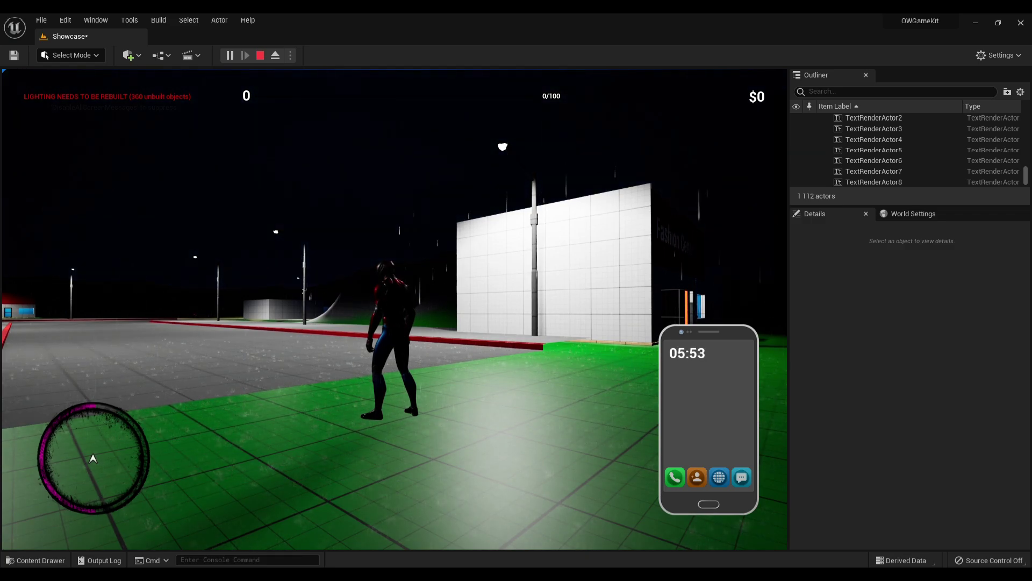
key(Tab)
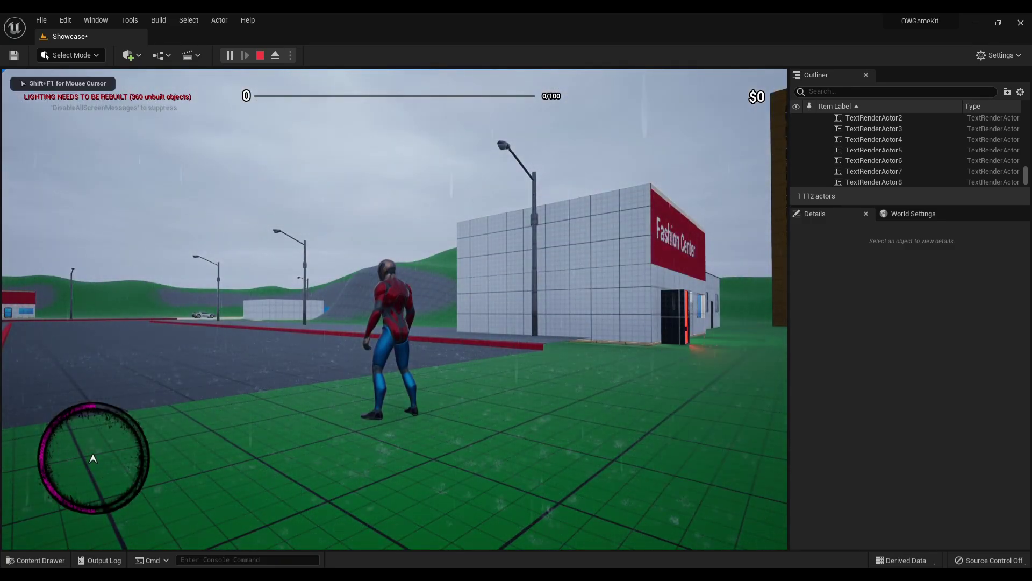
key(Escape)
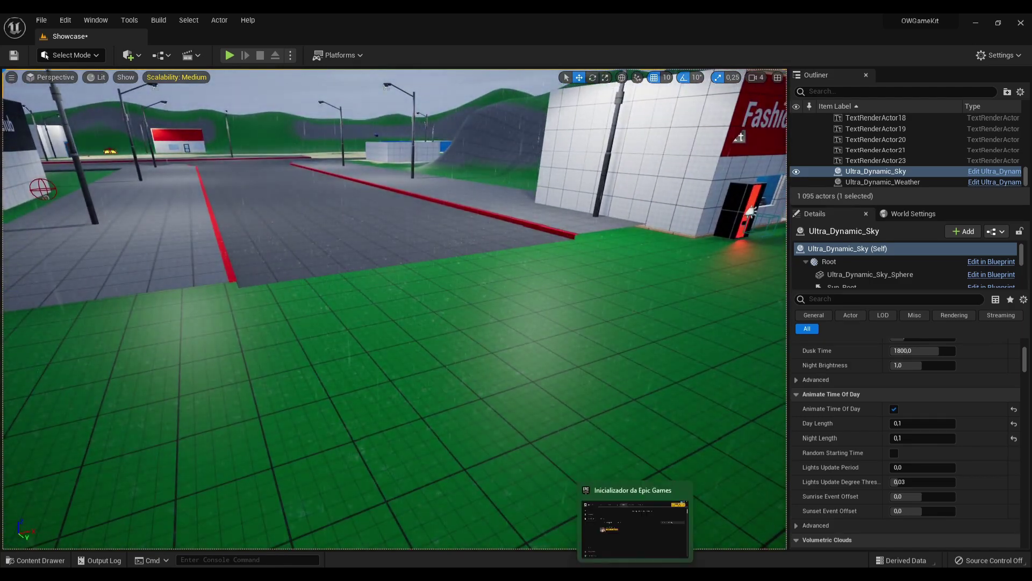
Step: Duplicate the Get Actor Of Class node in BP_StreetLight and wire the copy after the SET node
click(682, 528)
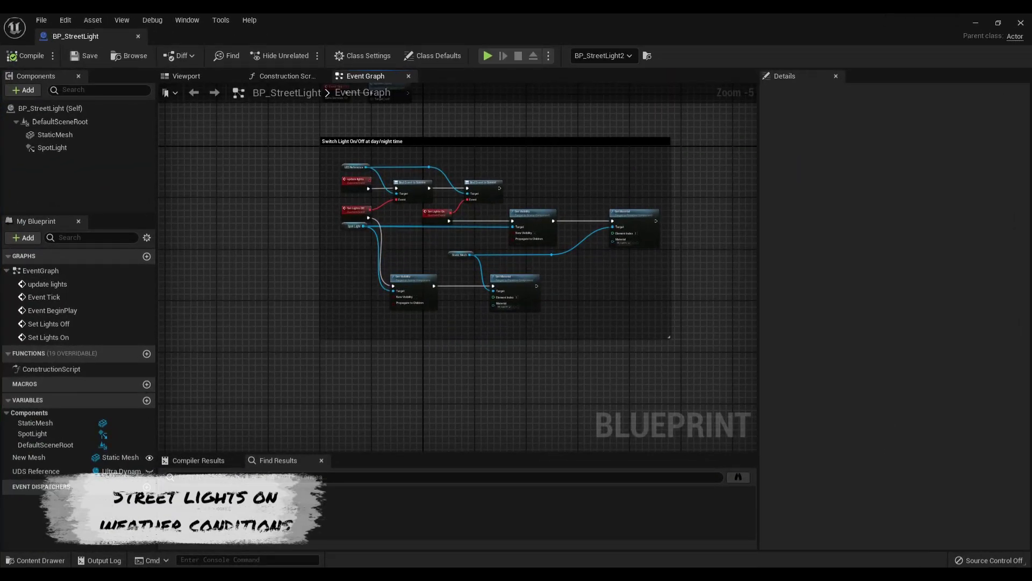
right_drag(583, 320, 738, 153)
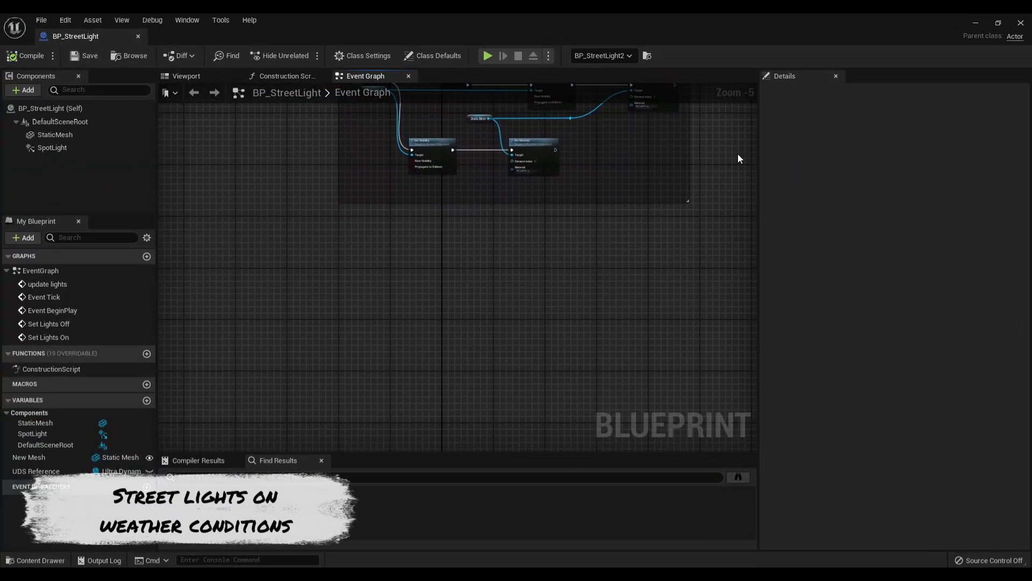
right_click(347, 194)
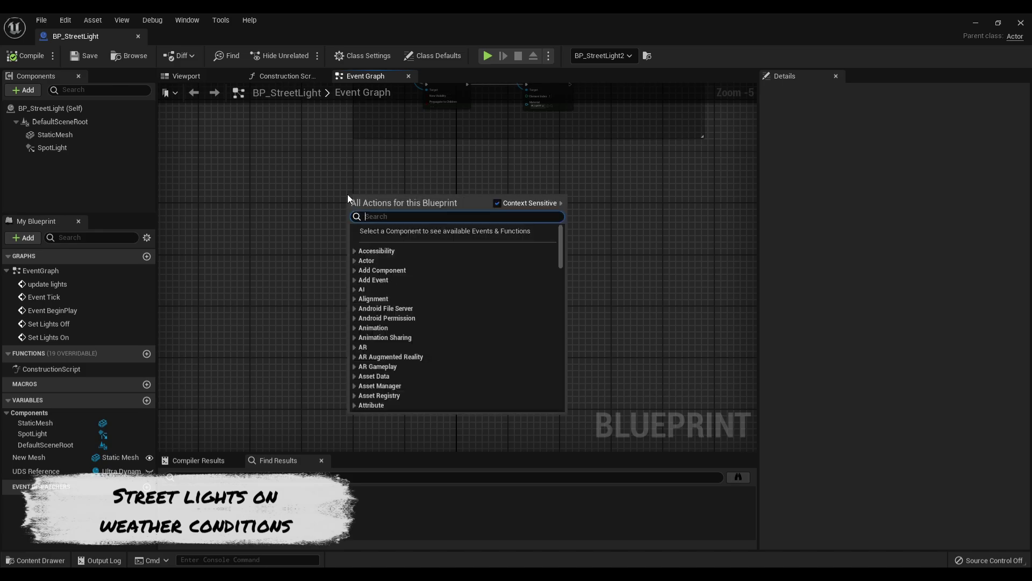
right_drag(348, 195, 323, 396)
scroll(370, 339, up, 2)
scroll(411, 324, up, 2)
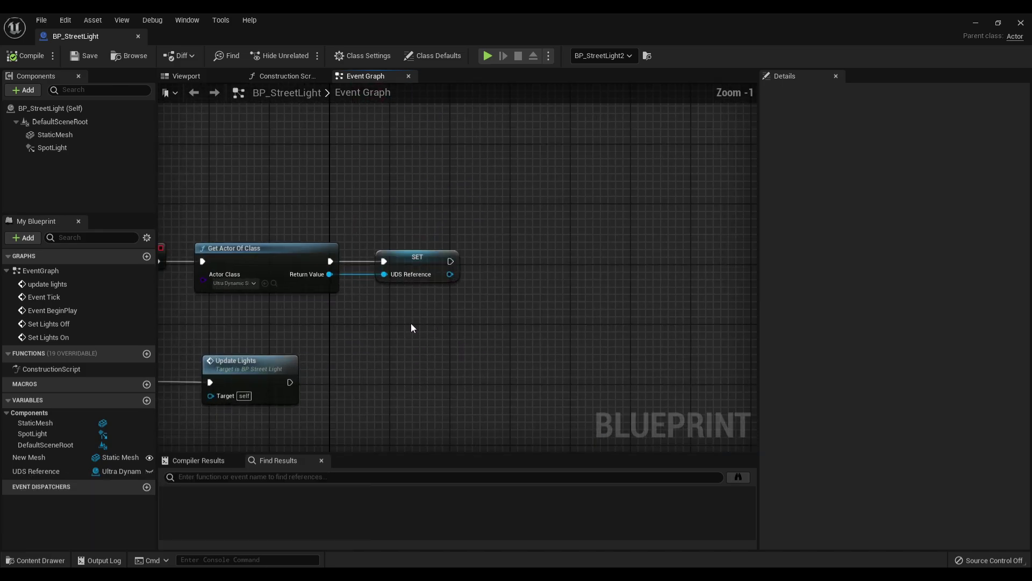
click(265, 251)
key(ctrl+c)
key(ctrl+v)
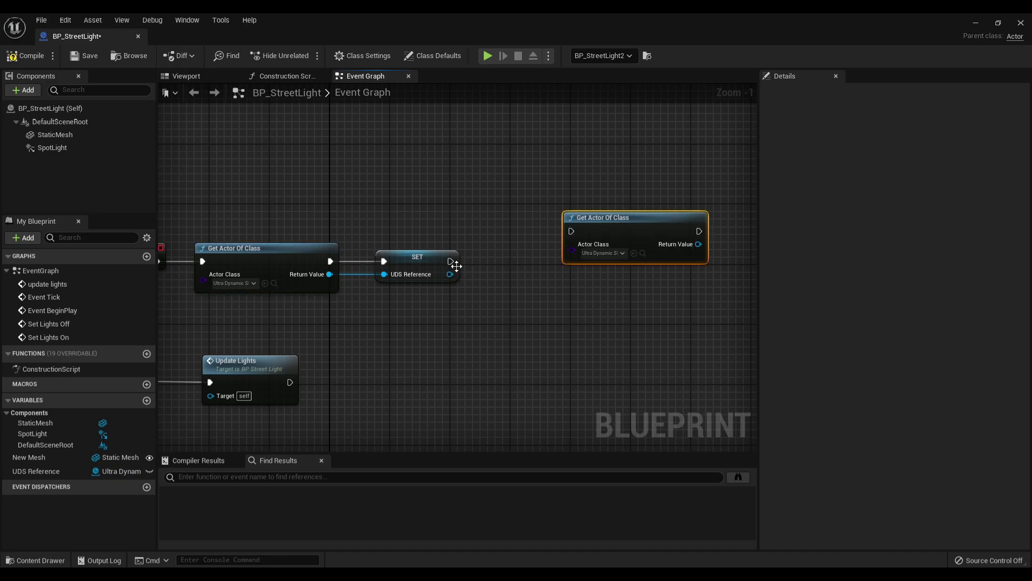
mouse_move(450, 260)
mouse_down()
mouse_move(561, 231)
mouse_move(544, 247)
mouse_up()
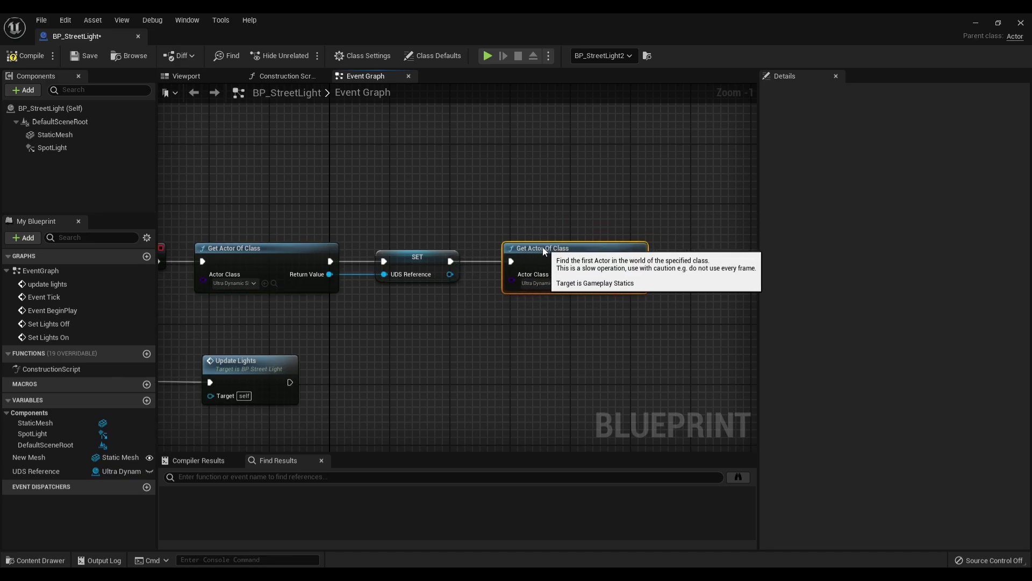
Step: Set the copy's Actor Class to Ultra_Dynamic_Weather and promote its Return Value to variable UDS Weather
click(544, 284)
text(ul)
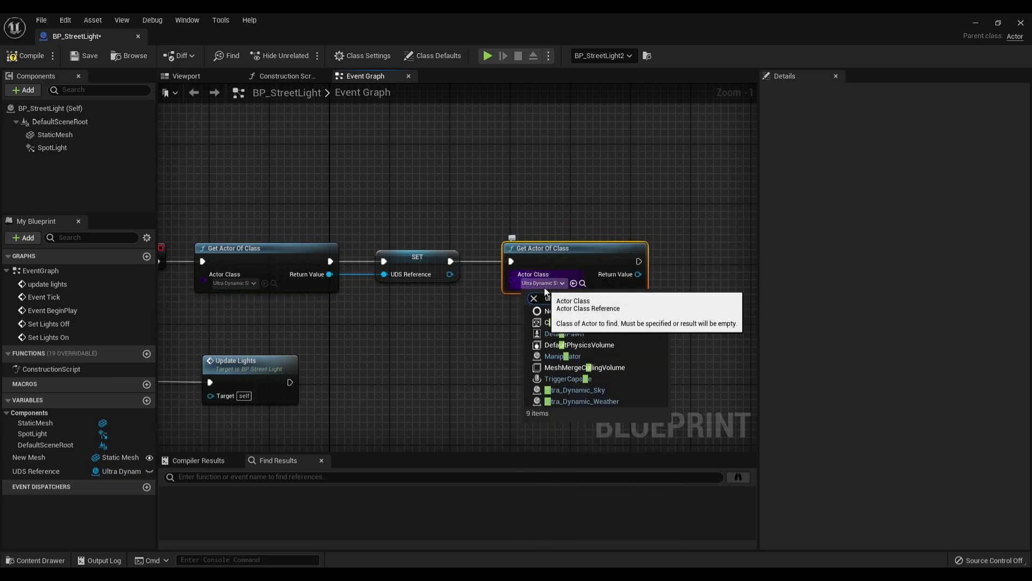
text(tra_dynamic)
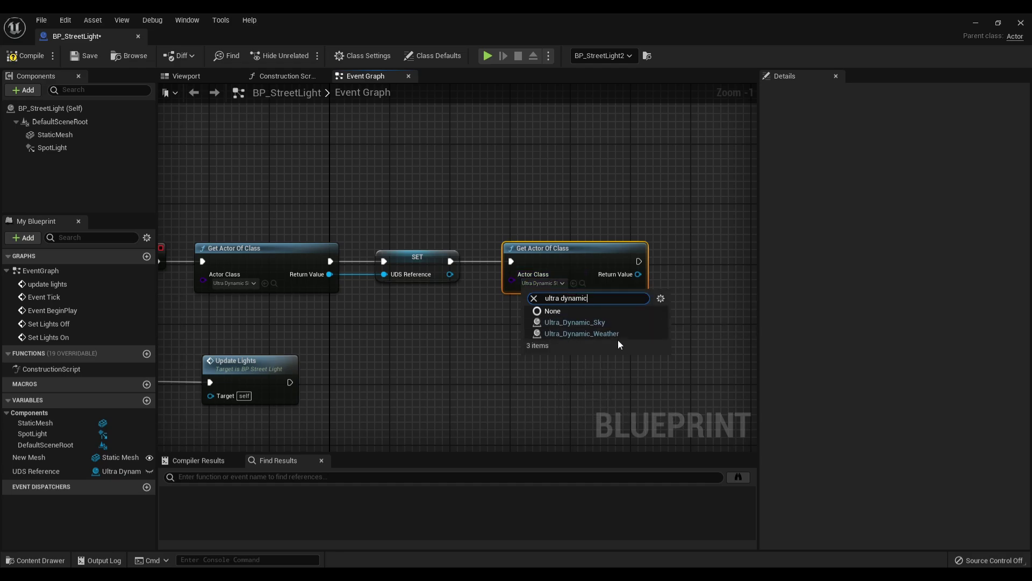
click(618, 338)
scroll(698, 300, up, 1)
right_drag(699, 300, 472, 304)
right_click(425, 273)
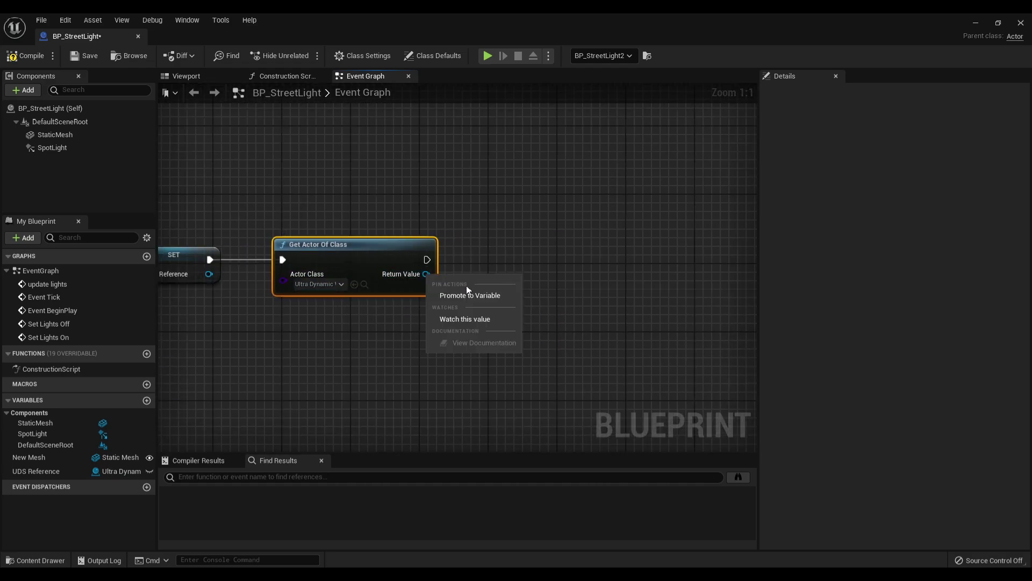
click(465, 292)
text(UDS Weathe)
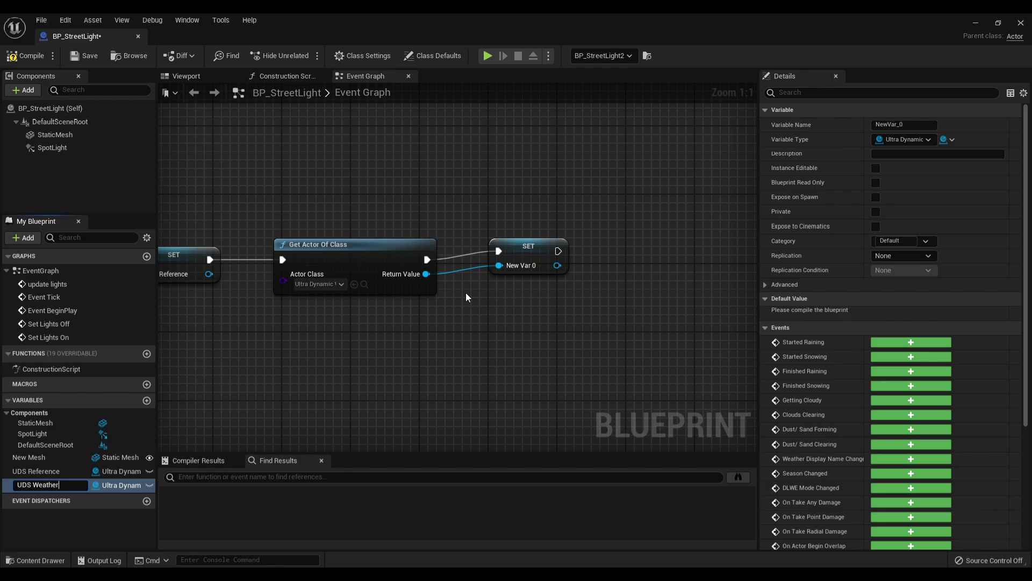
text(r)
key(Return)
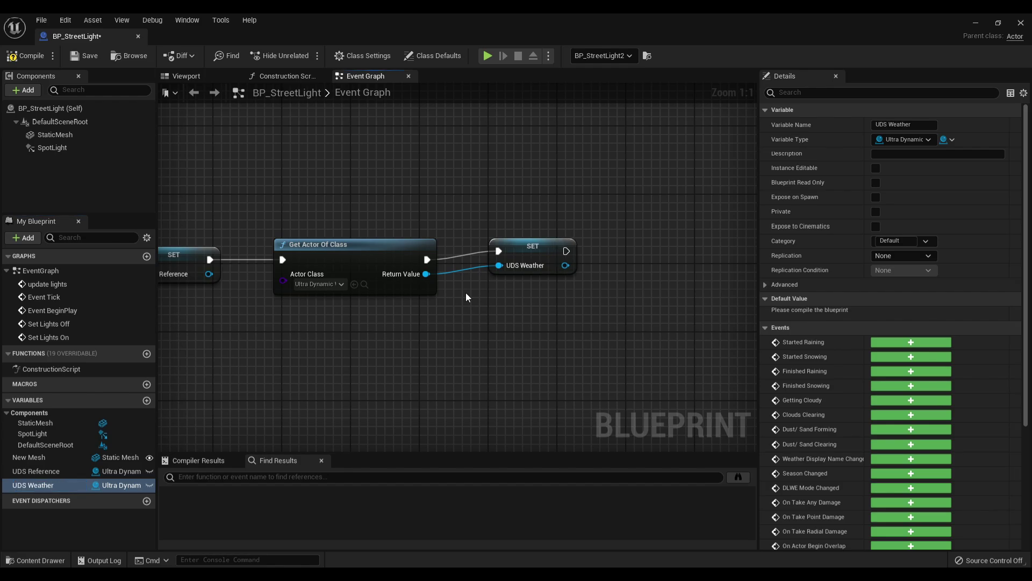
drag(523, 253, 515, 270)
Step: Place a UDS Weather getter on empty canvas below the light-switch nodes
right_click(486, 345)
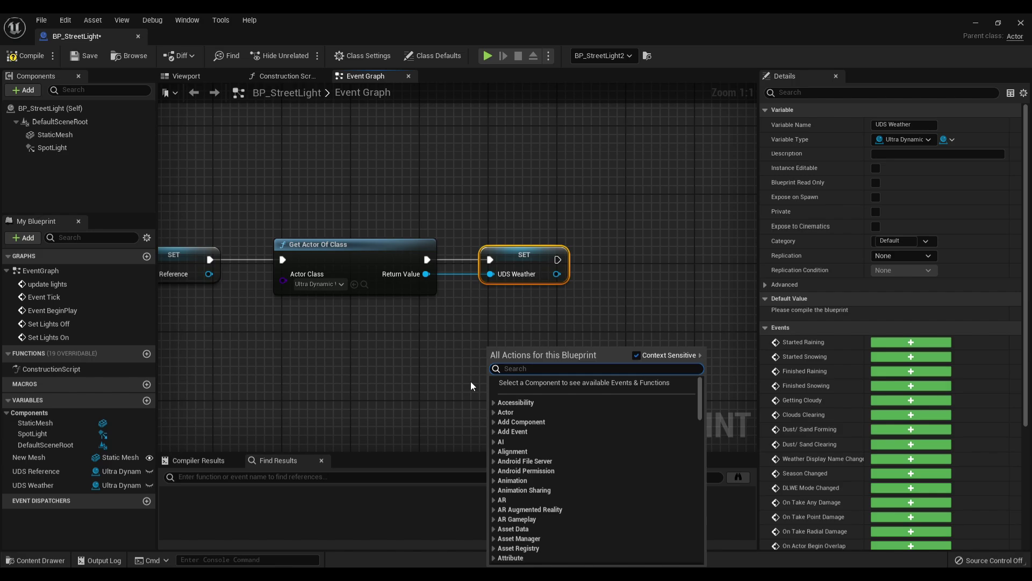
scroll(571, 232, down, 3)
right_drag(571, 232, 635, 92)
scroll(493, 333, down, 4)
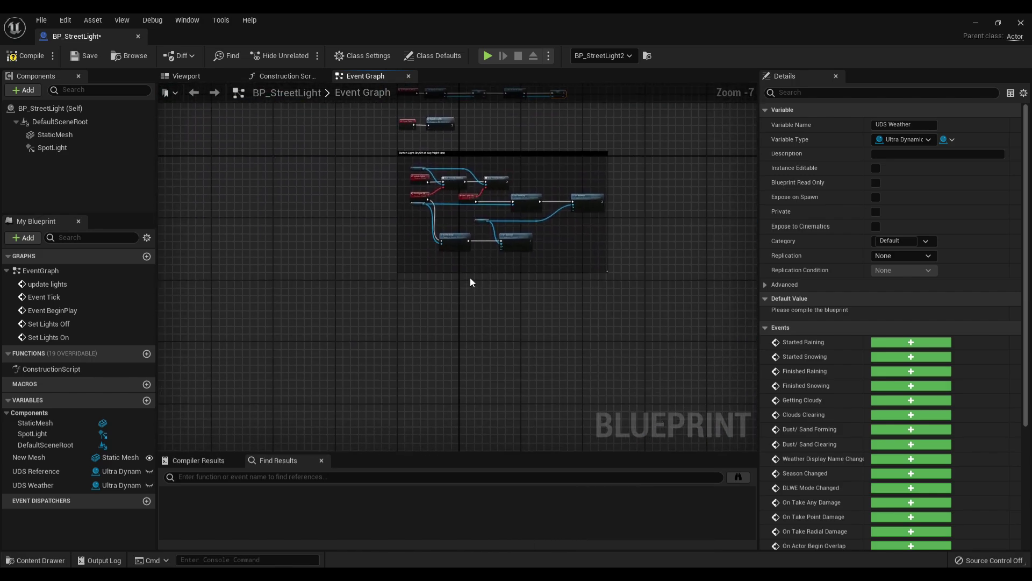
scroll(465, 263, up, 2)
scroll(435, 223, up, 2)
right_drag(519, 194, 493, 289)
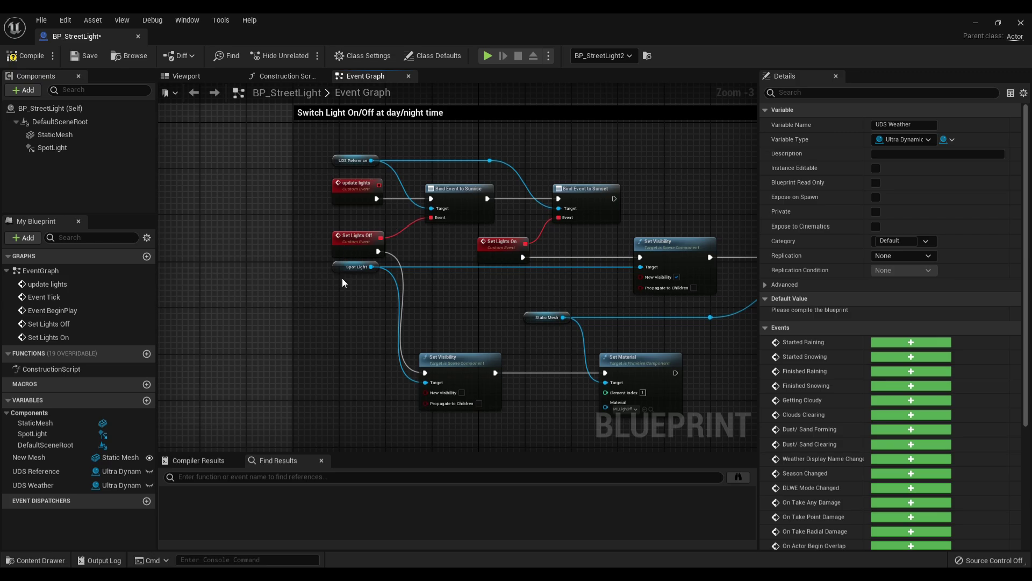
right_drag(505, 337, 389, 96)
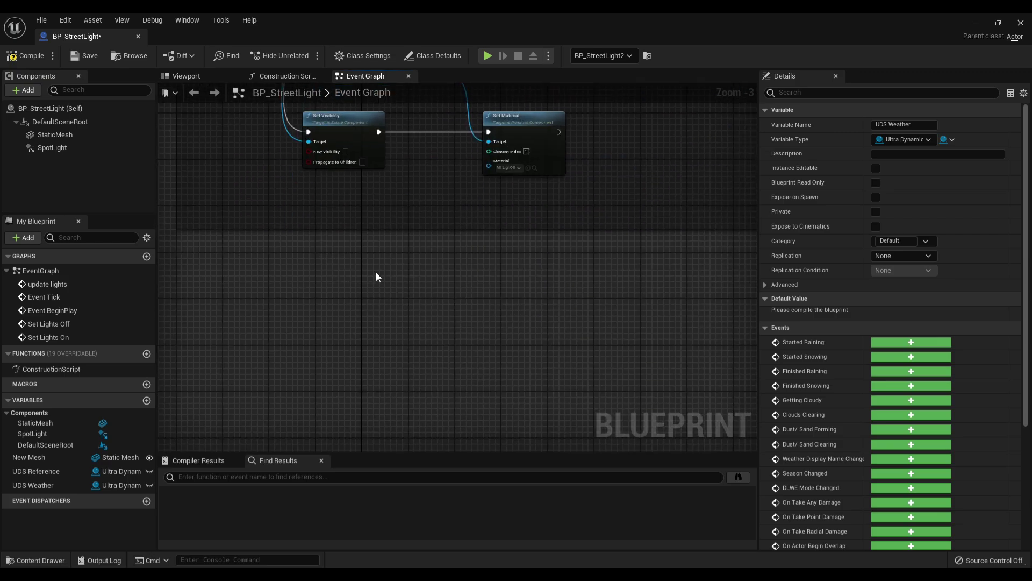
right_click(346, 302)
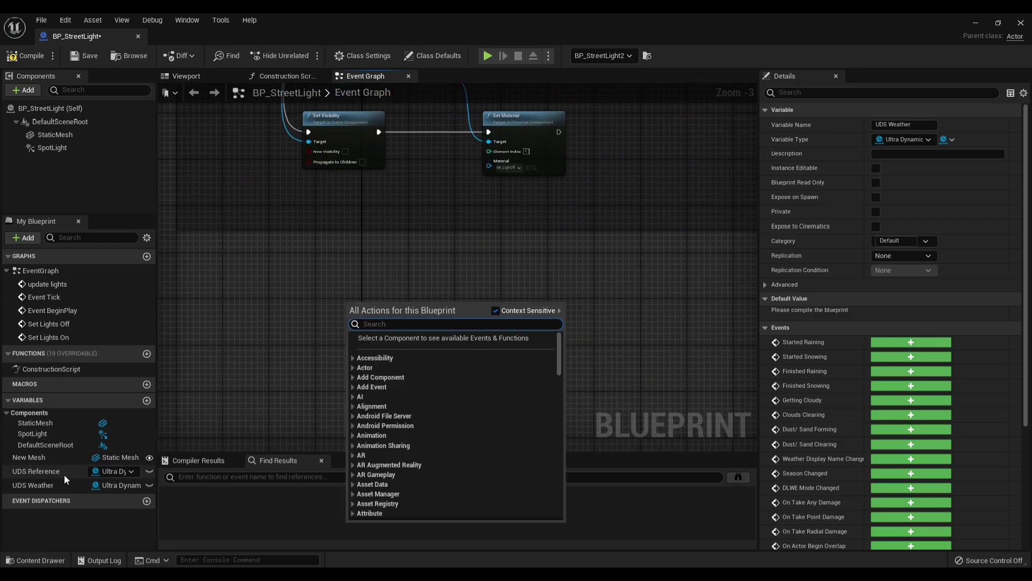
drag(33, 485, 291, 361)
click(299, 369)
Step: Pull a Get ED Current Weather node off the UDS Weather reference
scroll(309, 347, up, 4)
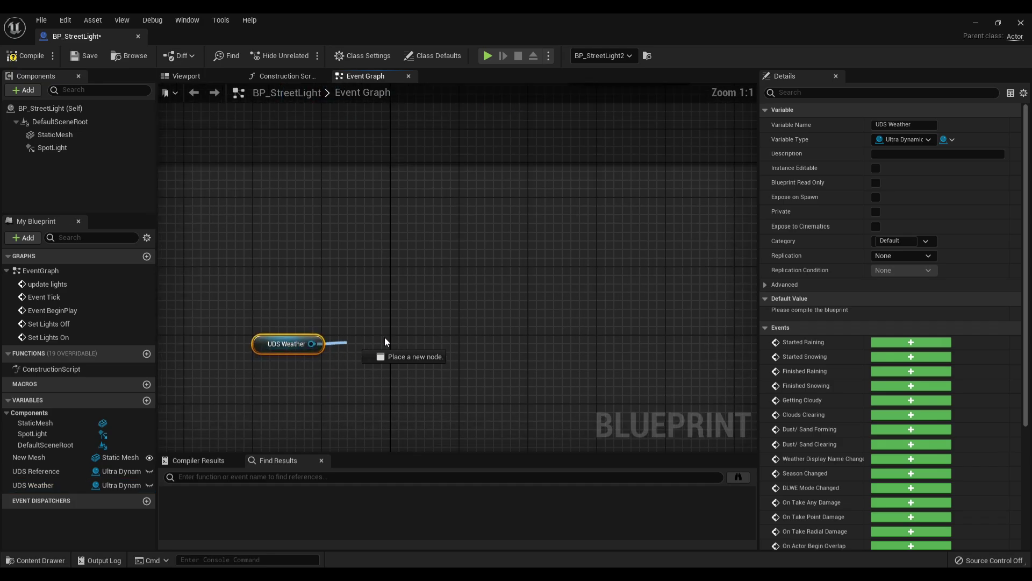
drag(385, 338, 385, 338)
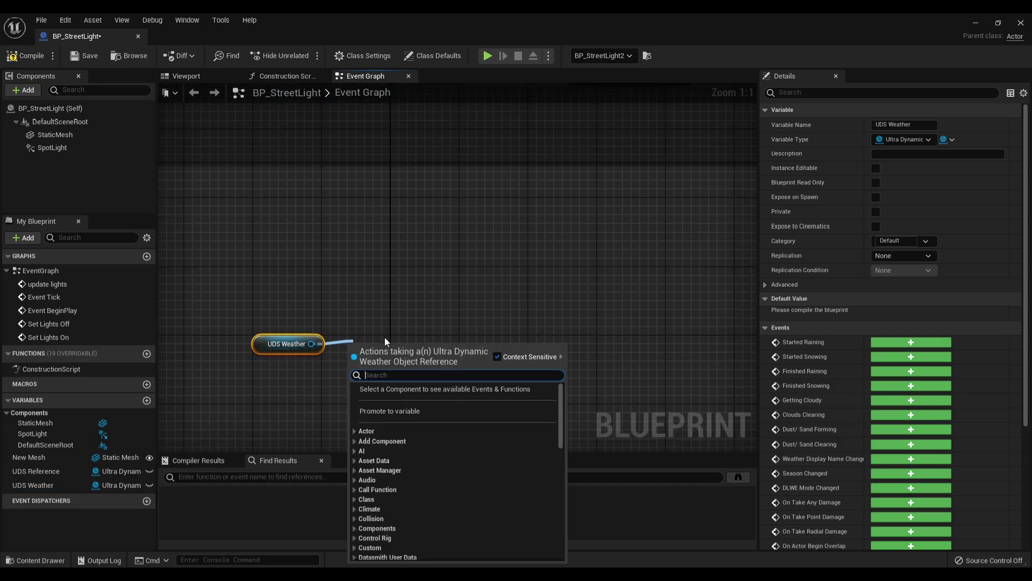
text(e)
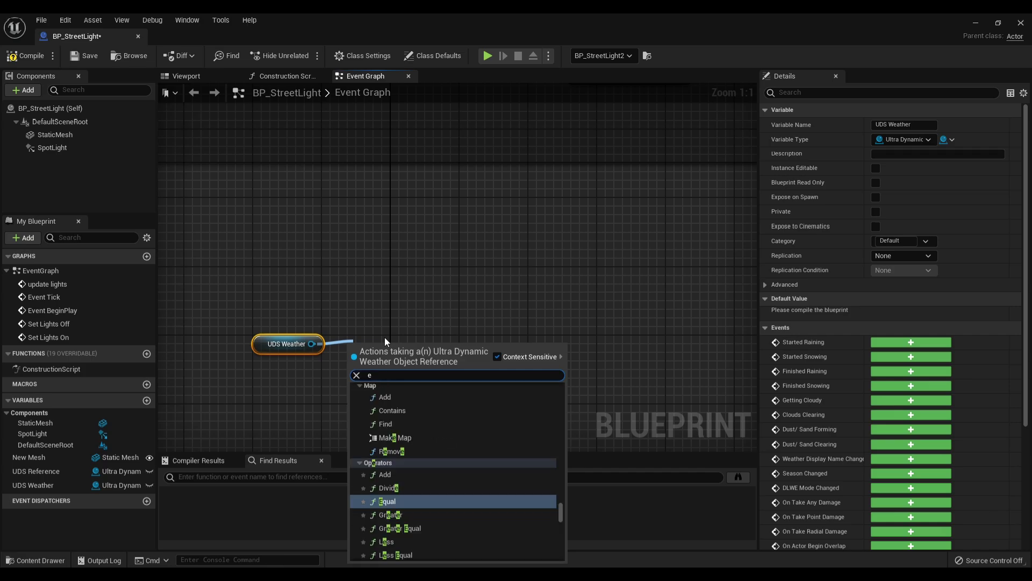
text(d ni)
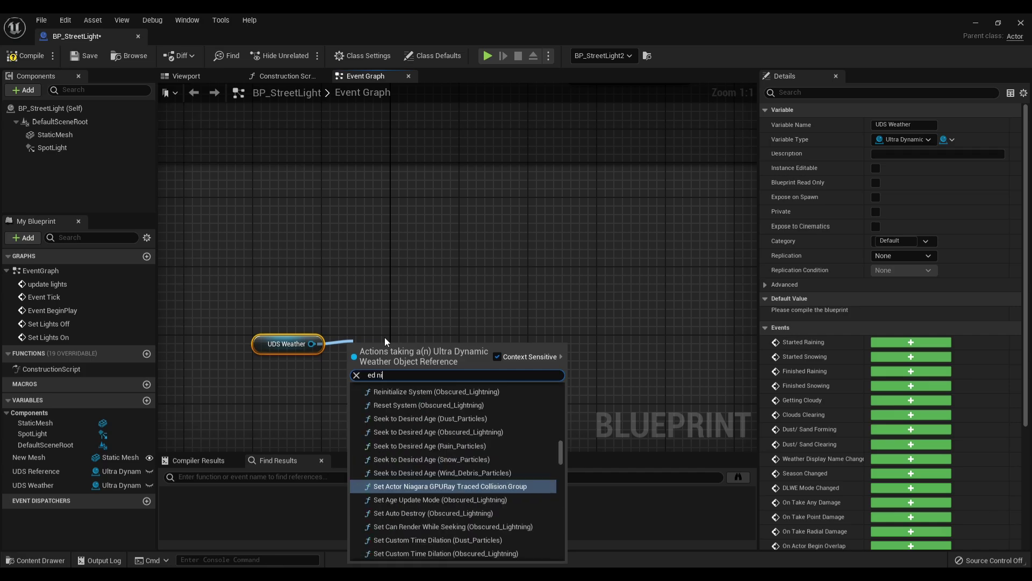
key(BackSpace)
key(BackSpace)
key(BackSpace)
text(w)
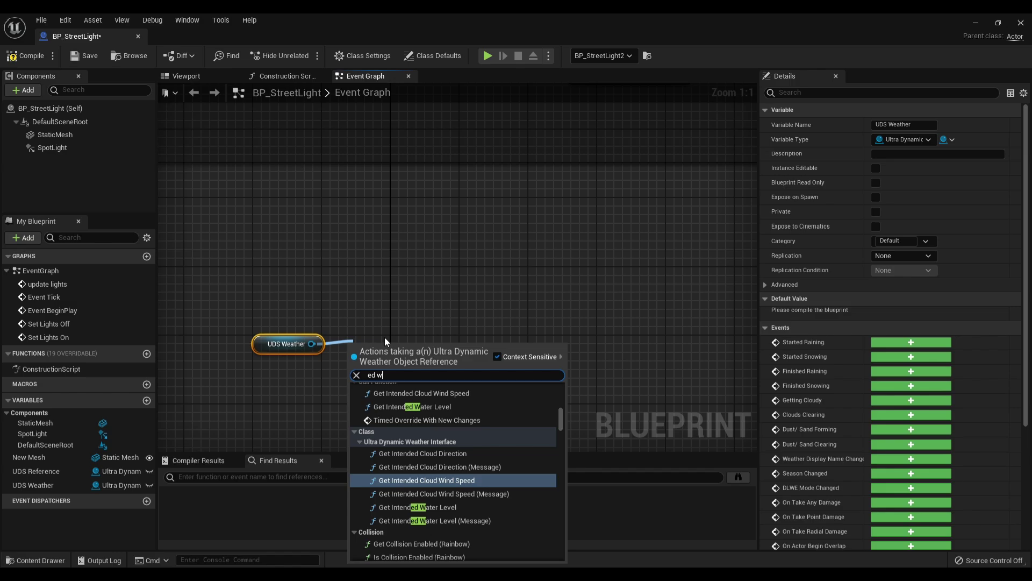
text(ea)
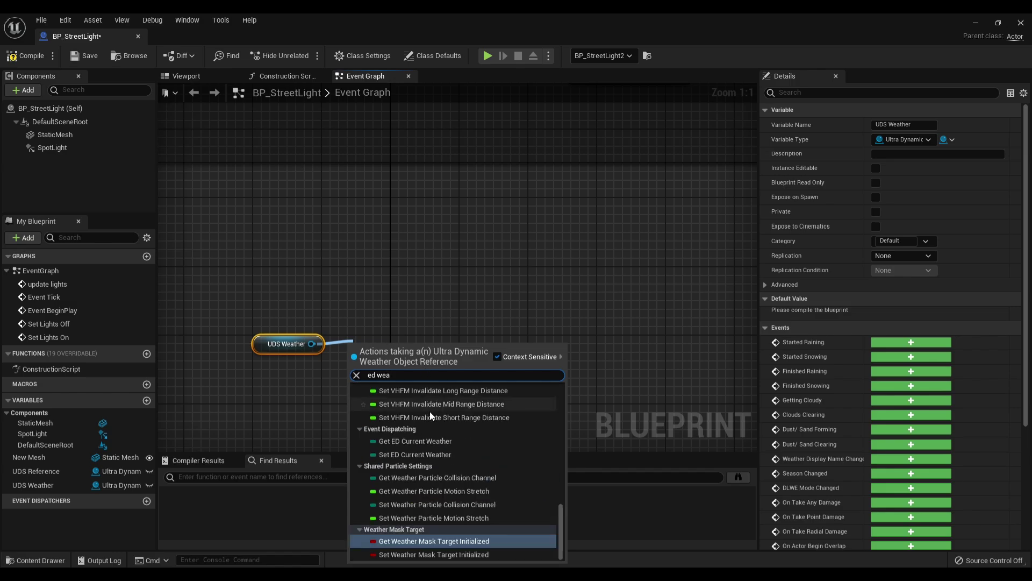
click(425, 441)
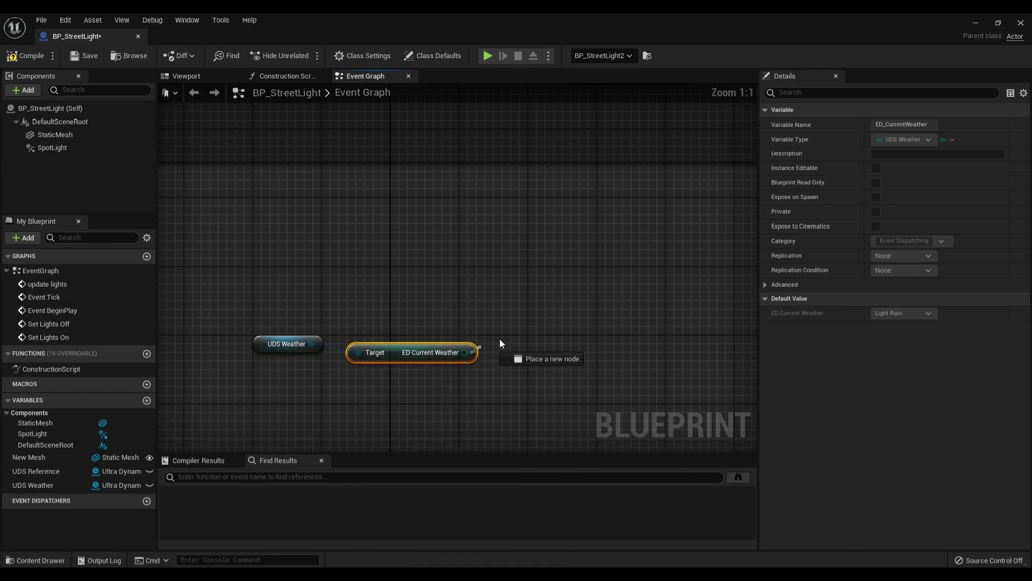
Step: Feed ED Current Weather into a Switch on UDS_Weather_Display_Names and expand all its weather outputs
drag(465, 352, 502, 339)
text(swi)
key(Return)
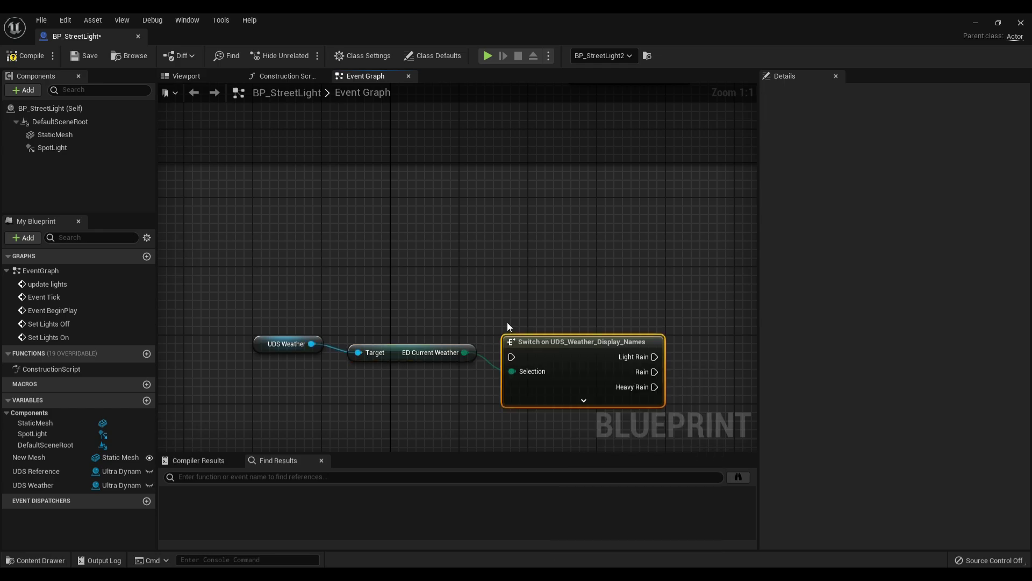
right_drag(357, 305, 402, 255)
scroll(405, 259, down, 1)
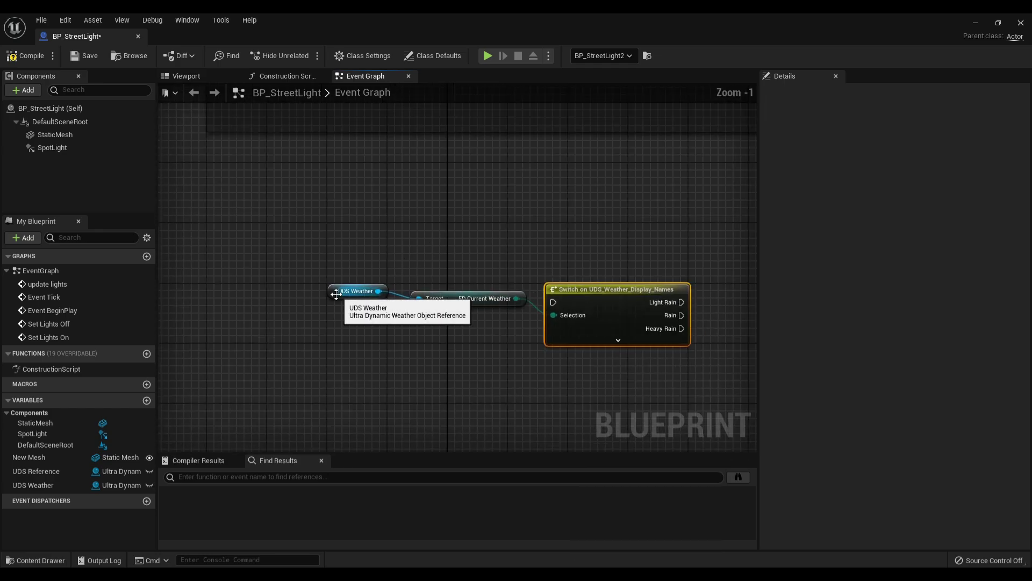
click(353, 297)
click(605, 287)
drag(604, 286, 627, 271)
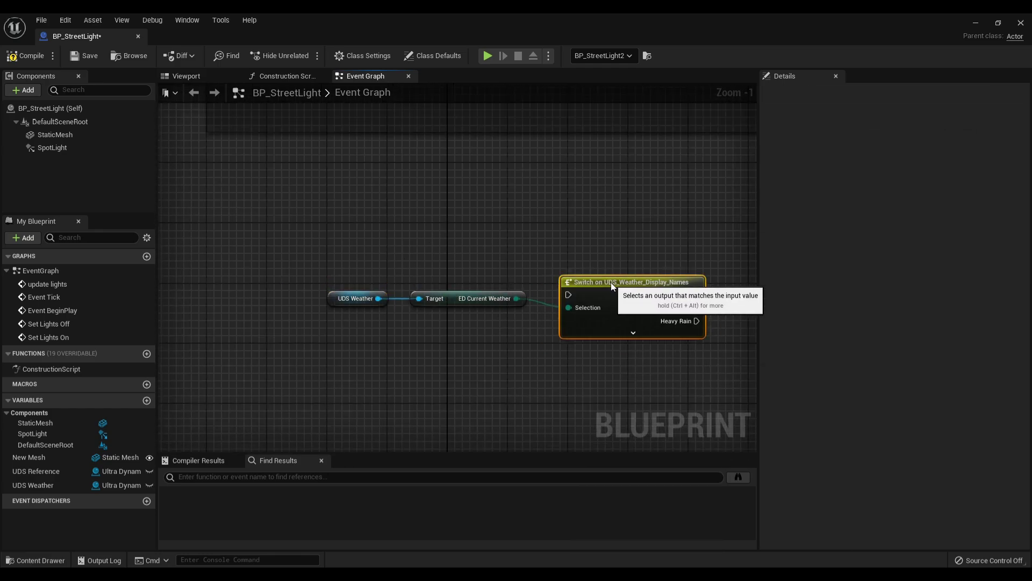
ctrl+click(463, 300)
right_drag(526, 247, 404, 216)
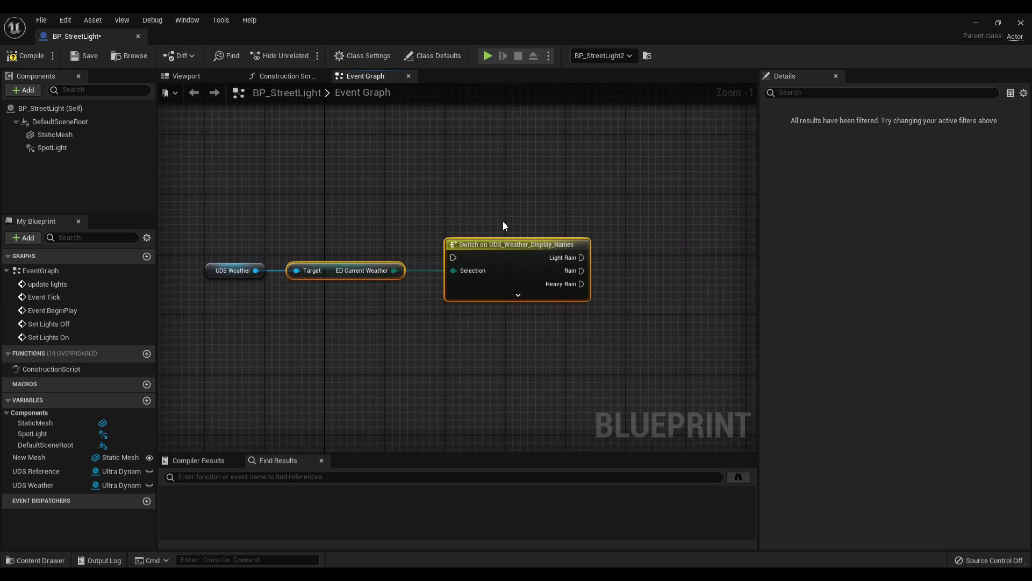
click(519, 293)
mouse_move(643, 278)
right_down()
mouse_move(615, 177)
mouse_move(501, 199)
right_up()
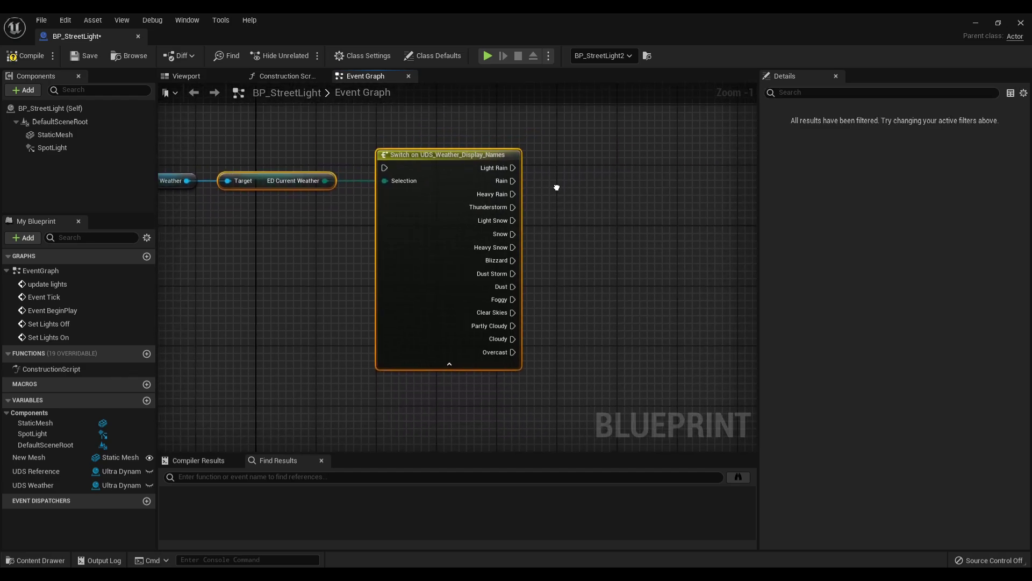
Step: Add a Set Lights On node beside the weather Switch
right_click(553, 210)
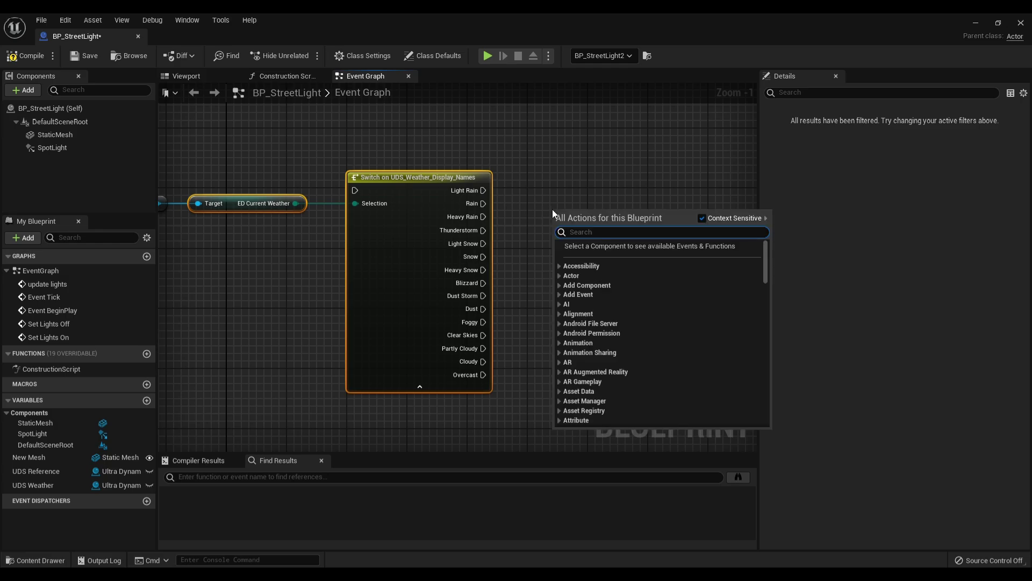
text(set lights)
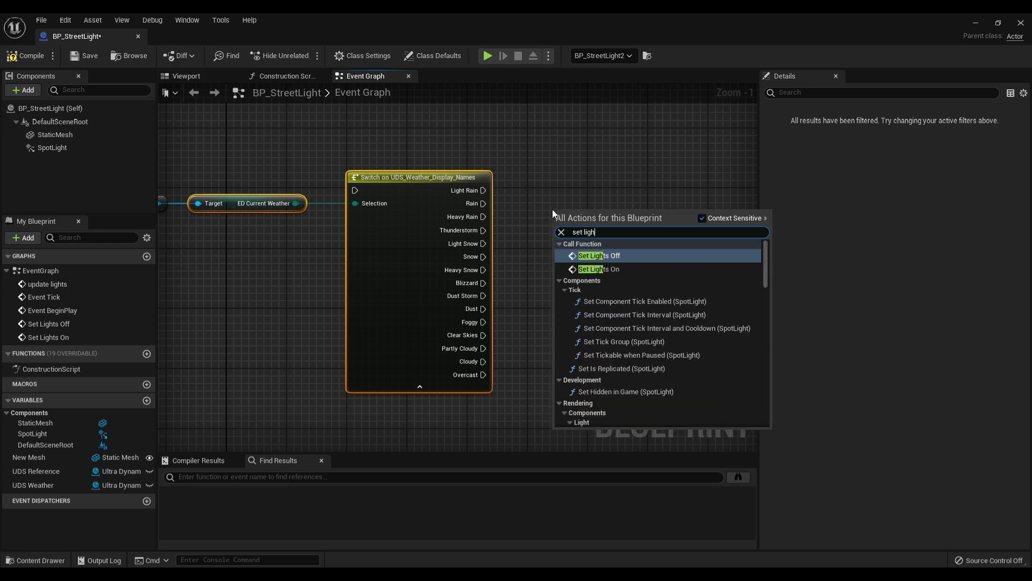
key(Down)
key(Return)
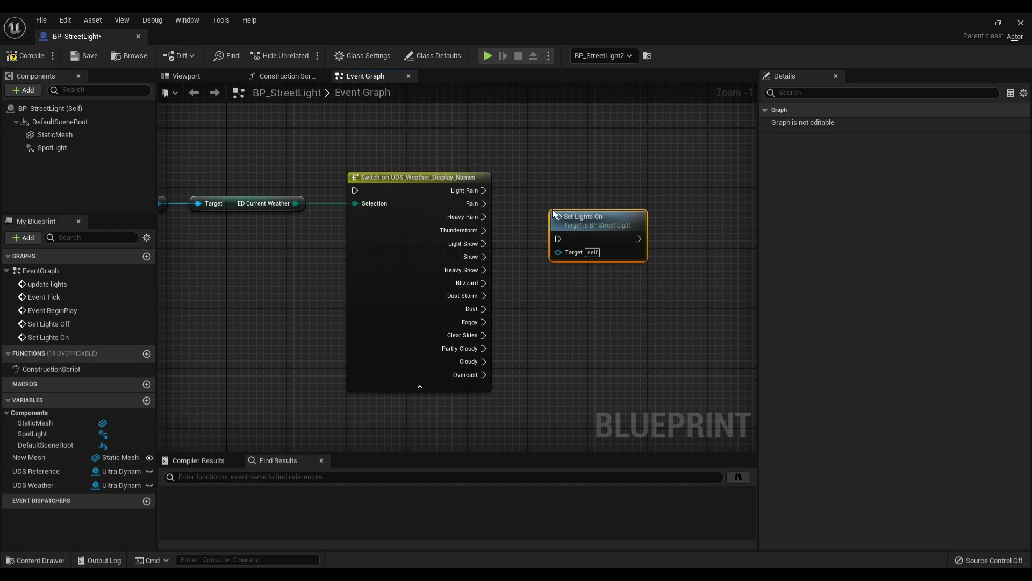
drag(554, 211, 626, 177)
Step: Wire Light Rain, Rain, Heavy Rain, Thunderstorm, Light Snow through Foggy, and Overcast into Set Lights On
mouse_move(483, 190)
mouse_down()
mouse_move(633, 201)
mouse_move(570, 172)
mouse_up()
click(483, 203)
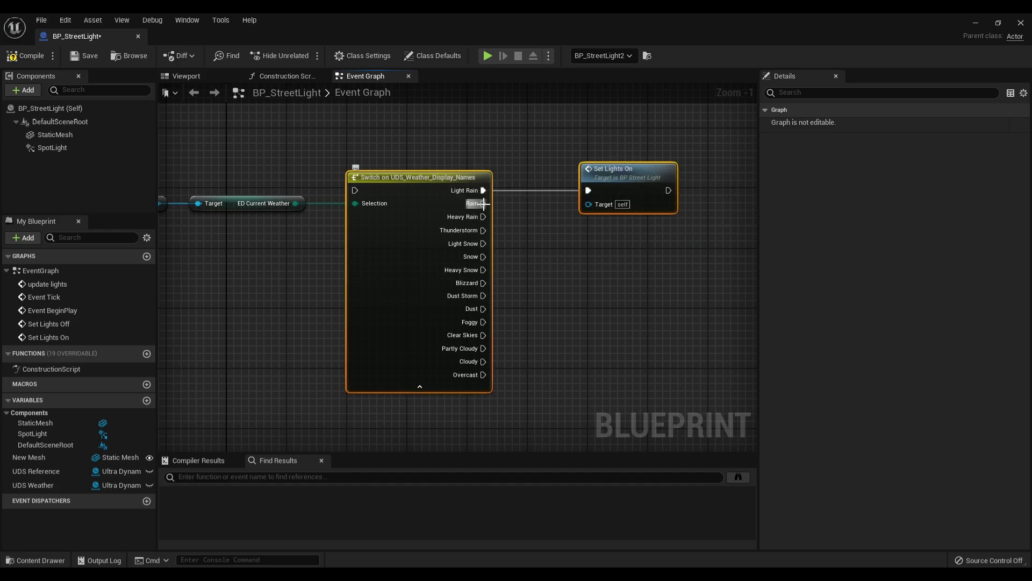
drag(484, 204, 548, 210)
mouse_move(483, 217)
mouse_down()
mouse_move(589, 191)
mouse_move(483, 244)
mouse_move(589, 190)
mouse_move(484, 270)
mouse_move(590, 194)
mouse_move(483, 283)
mouse_move(589, 190)
mouse_move(494, 311)
mouse_move(485, 311)
mouse_move(591, 193)
mouse_move(484, 358)
mouse_up()
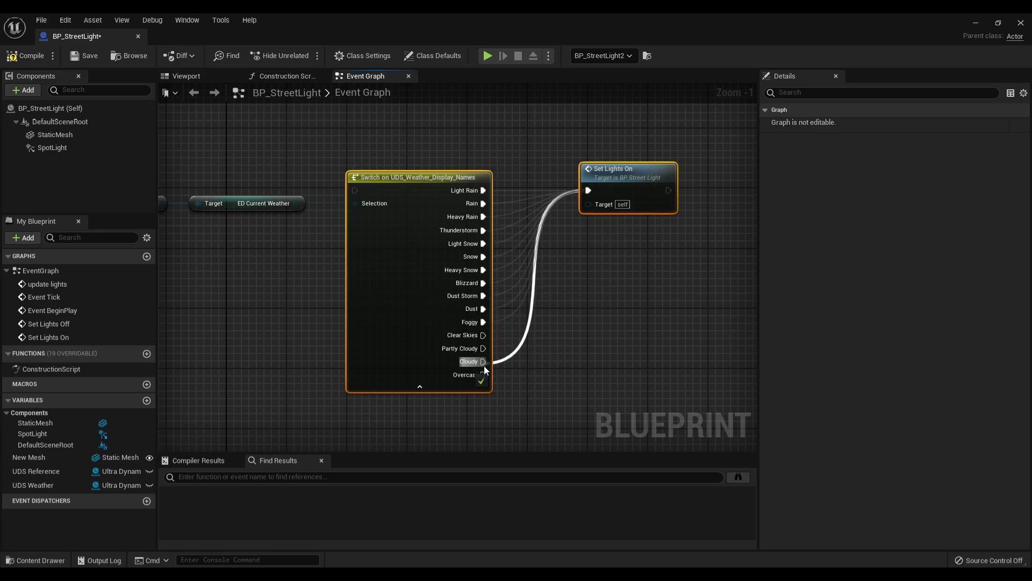
drag(484, 361, 484, 375)
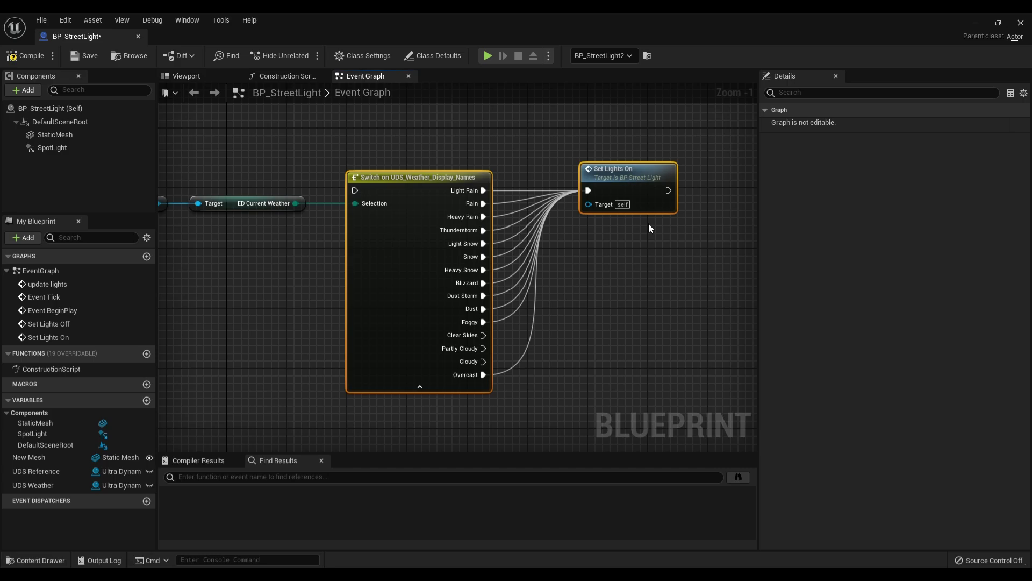
right_drag(649, 228, 736, 258)
scroll(383, 275, down, 1)
Step: Save BP_StreetLight
mouse_move(411, 275)
right_down()
mouse_move(273, 291)
mouse_move(344, 296)
right_up()
click(78, 57)
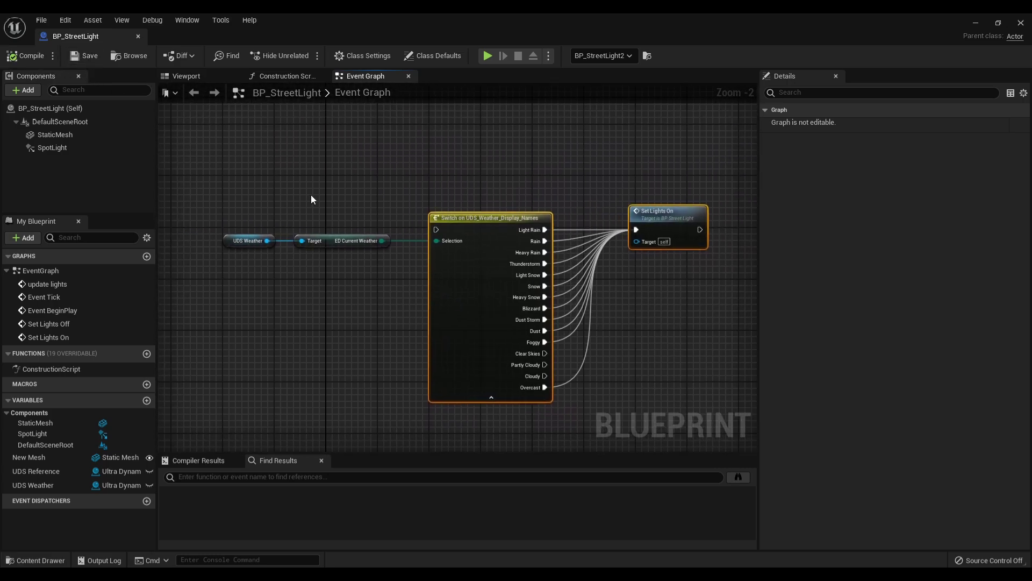
scroll(311, 190, down, 2)
mouse_move(311, 190)
right_down()
mouse_move(336, 401)
mouse_move(329, 343)
mouse_move(382, 338)
right_up()
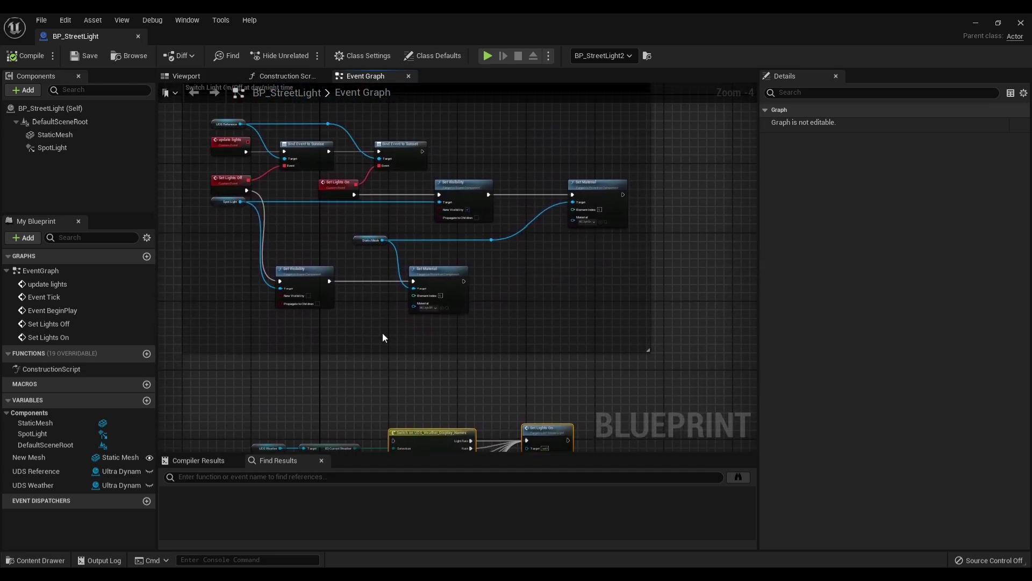
Step: Run the weather Switch from Bind Event to Sunset's exec output and move the nodes beside that chain
drag(423, 155, 394, 395)
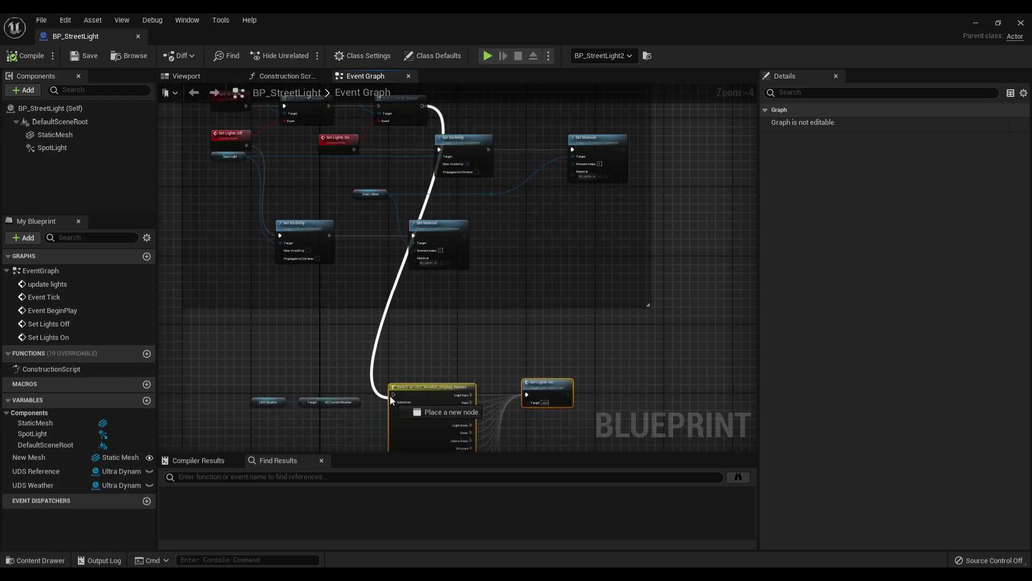
mouse_move(244, 371)
mouse_down()
mouse_move(559, 432)
mouse_move(556, 202)
mouse_up()
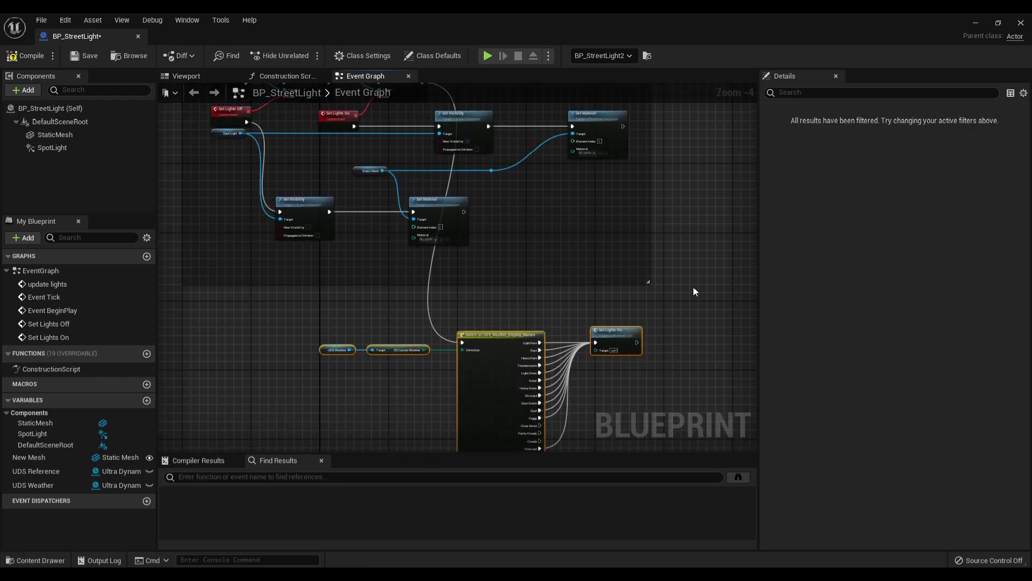
right_drag(578, 273, 670, 220)
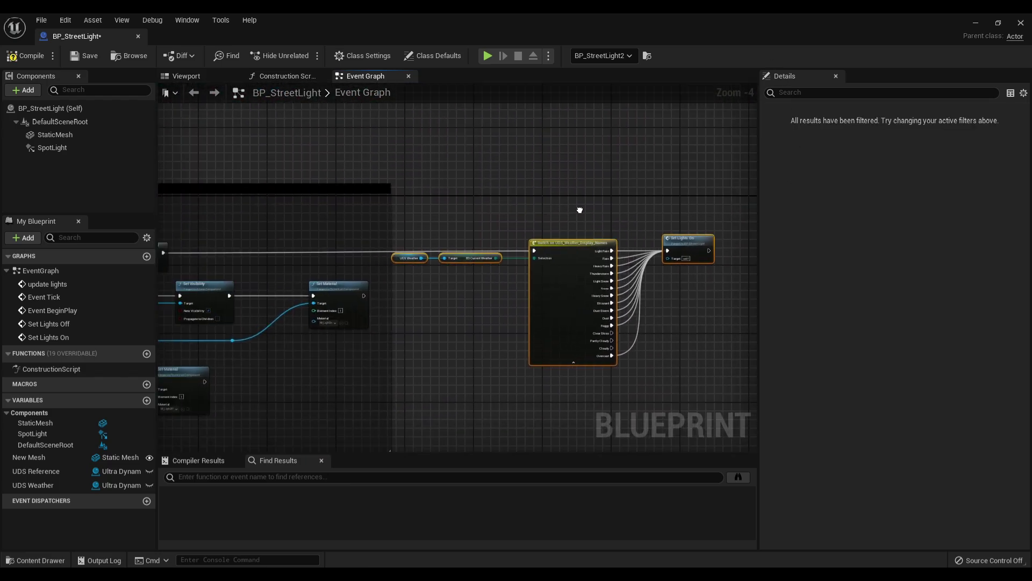
drag(670, 221, 703, 224)
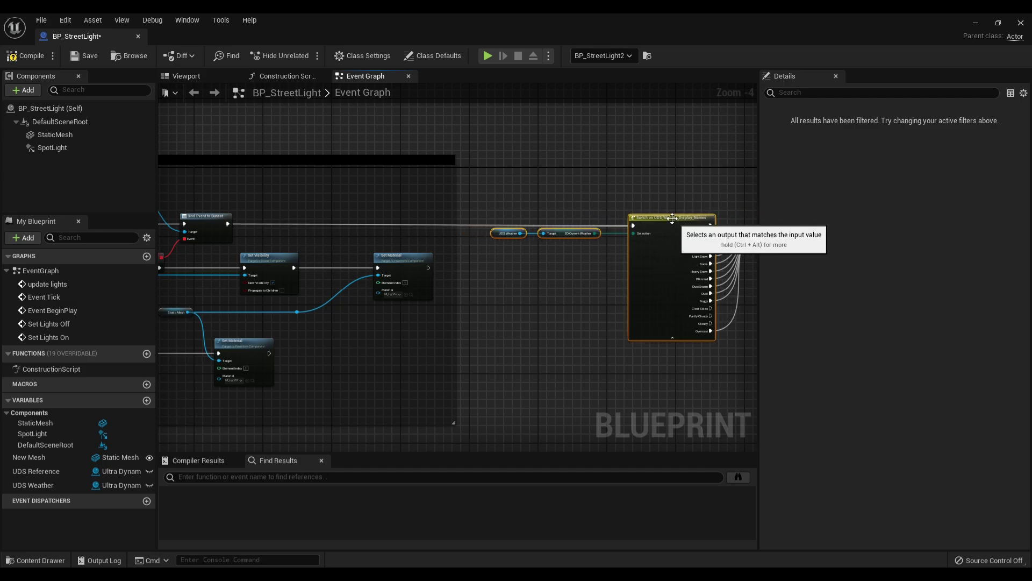
right_drag(704, 223, 476, 154)
Step: Wrap the Switch and Set Lights On nodes in a black comment 'Switch Lights on based on weather conditions'
drag(319, 141, 699, 340)
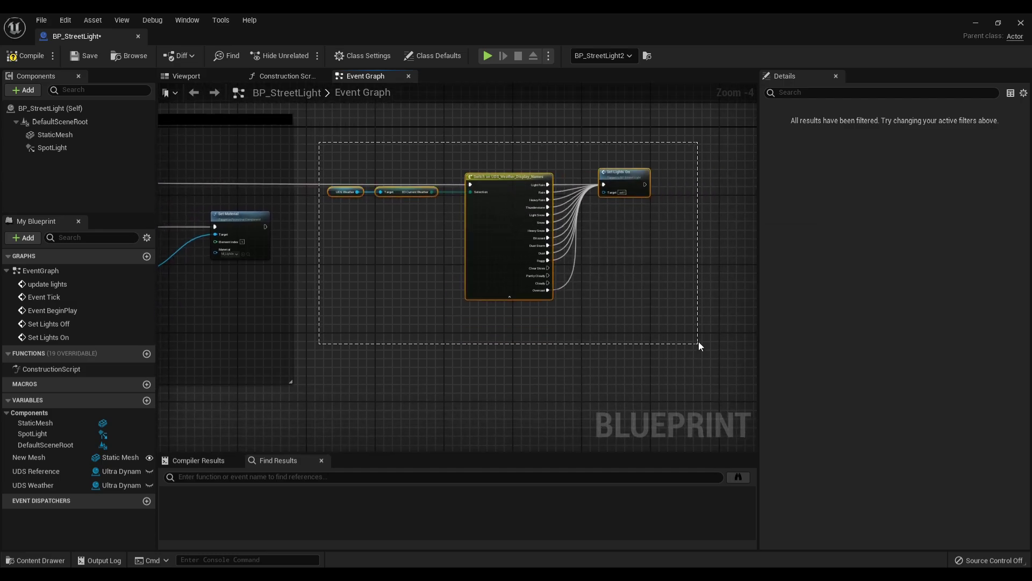
key(c)
text(Switch Lights on based on weather conditio)
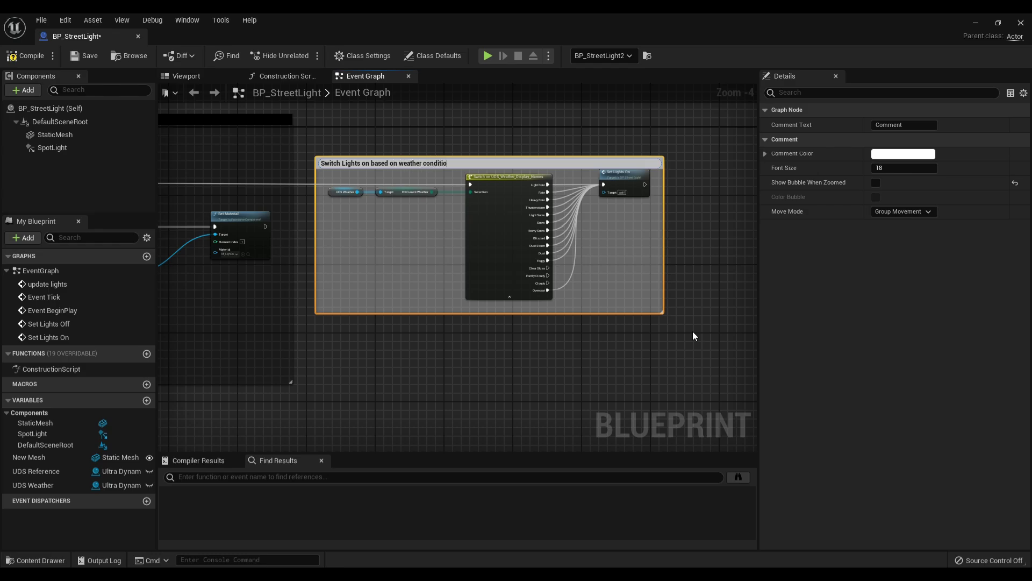
text(ns)
key(Return)
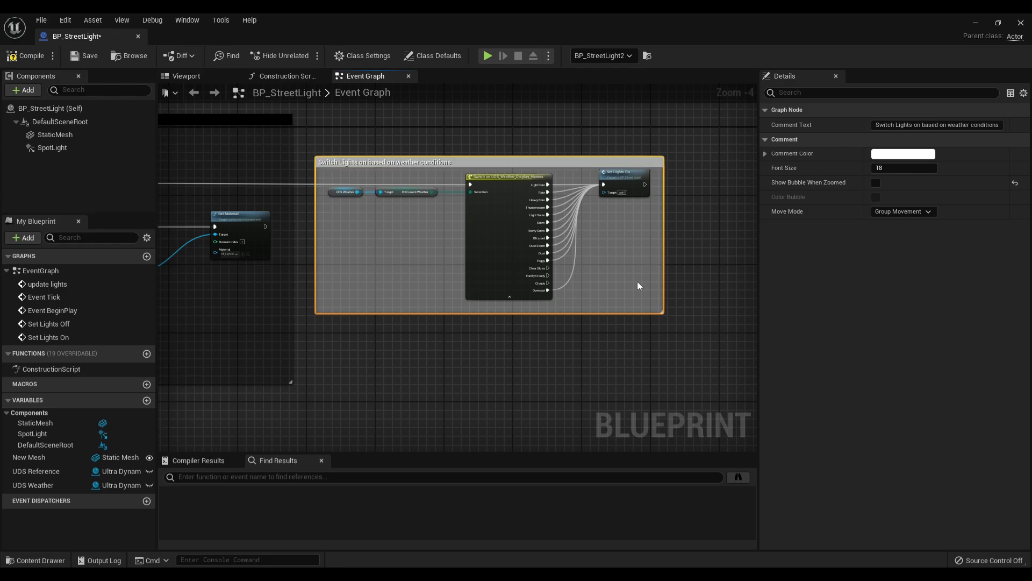
click(903, 154)
click(824, 299)
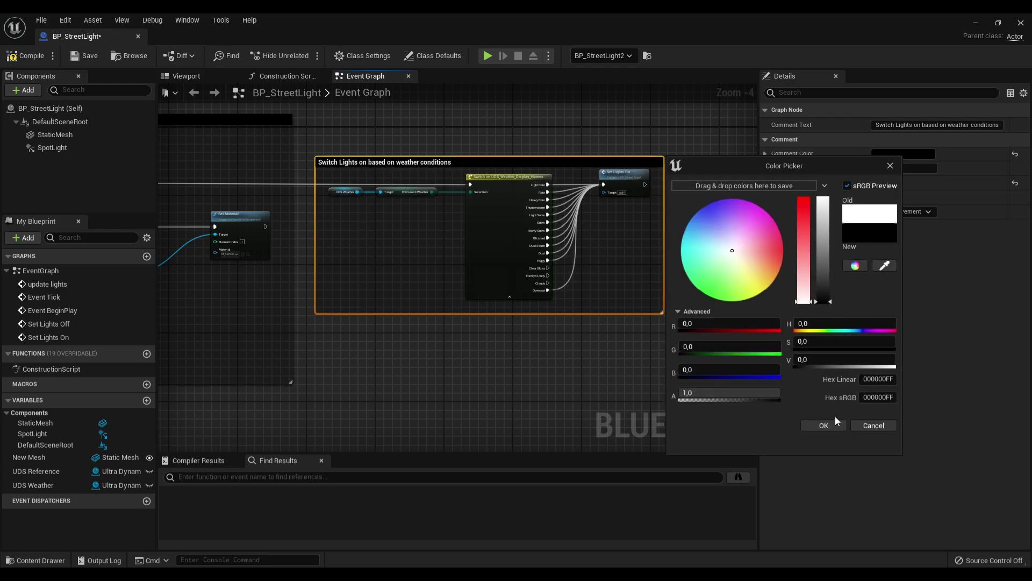
click(837, 422)
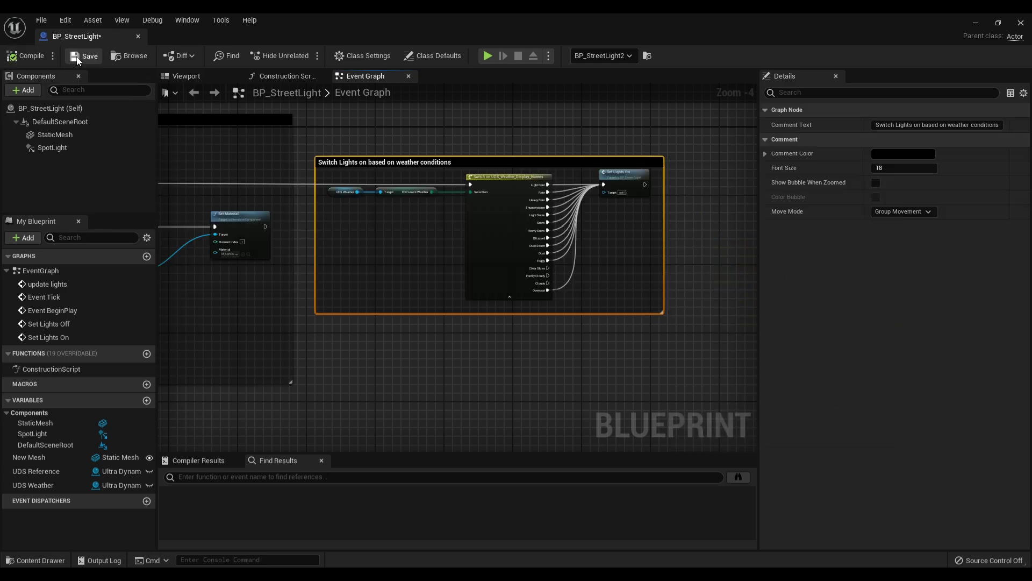
Step: Back in the level, turn off Animate Time Of Day on Ultra_Dynamic_Sky
click(979, 23)
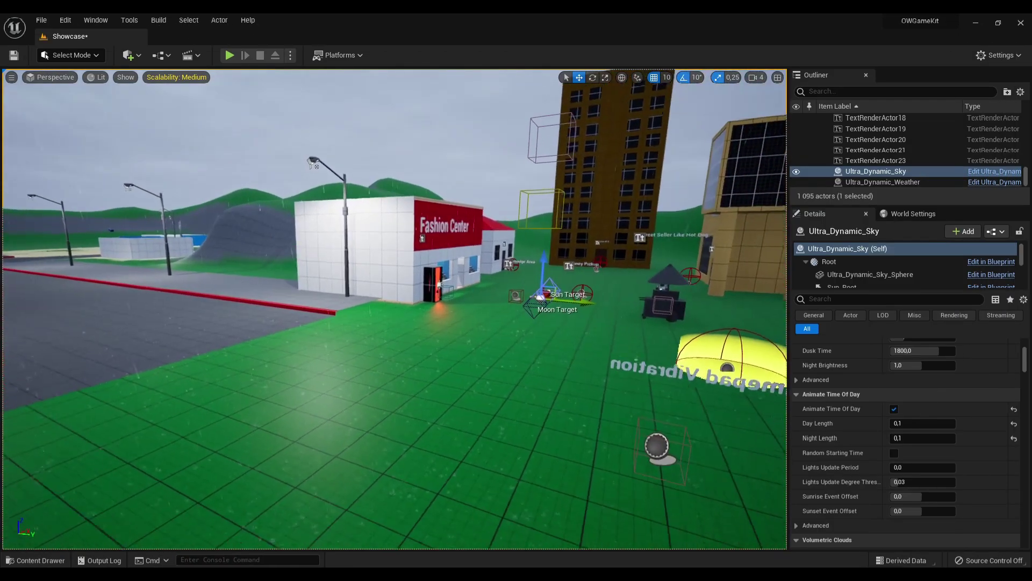
middle_drag(591, 292, 623, 293)
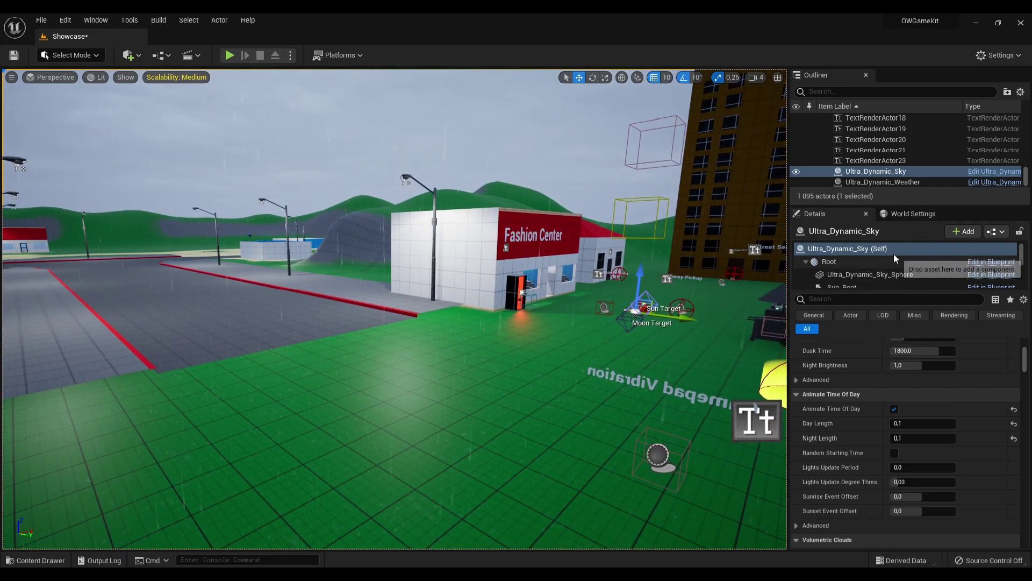
scroll(876, 422, down, 3)
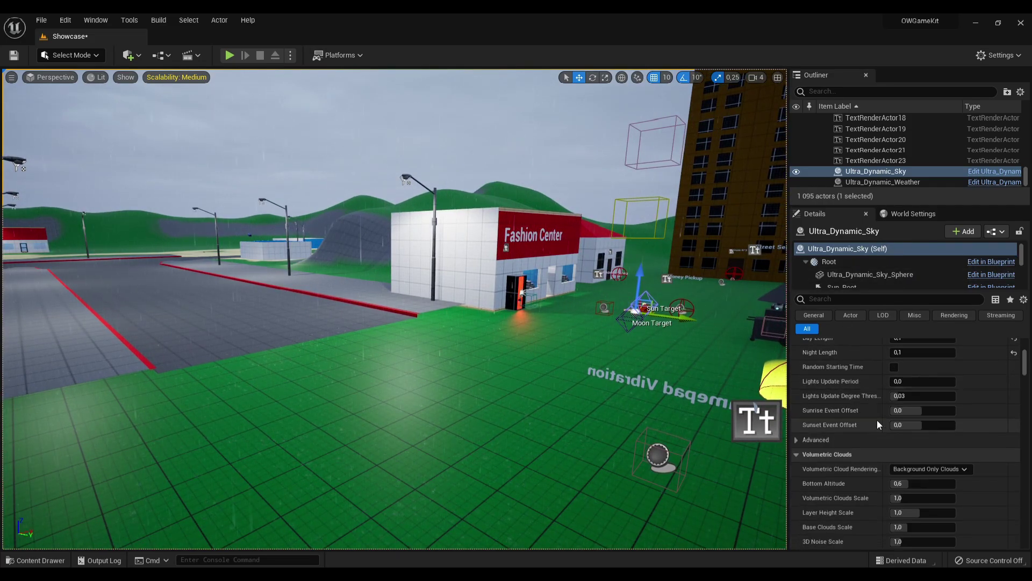
scroll(879, 418, up, 3)
scroll(879, 416, up, 3)
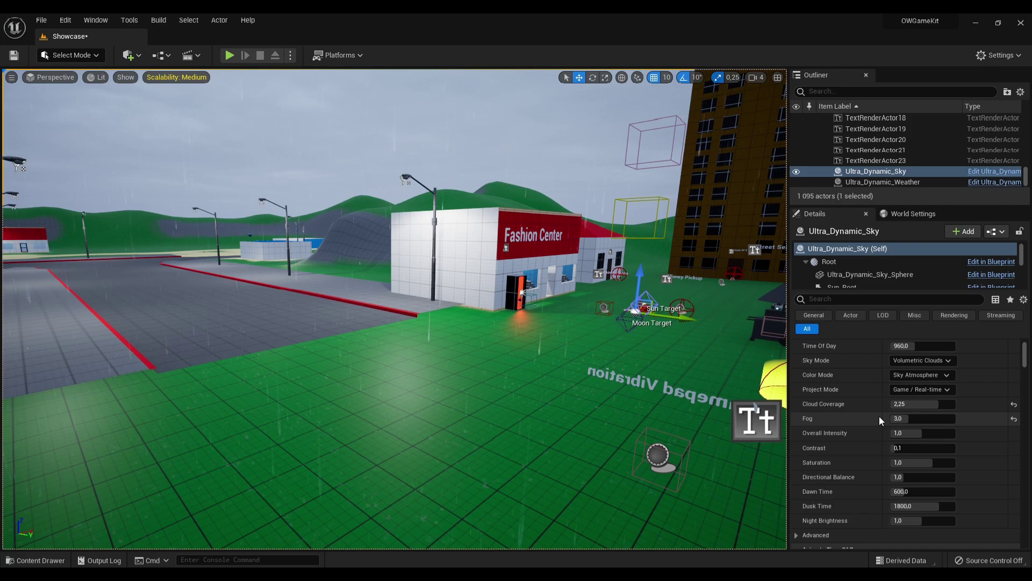
scroll(879, 416, up, 3)
scroll(917, 432, down, 3)
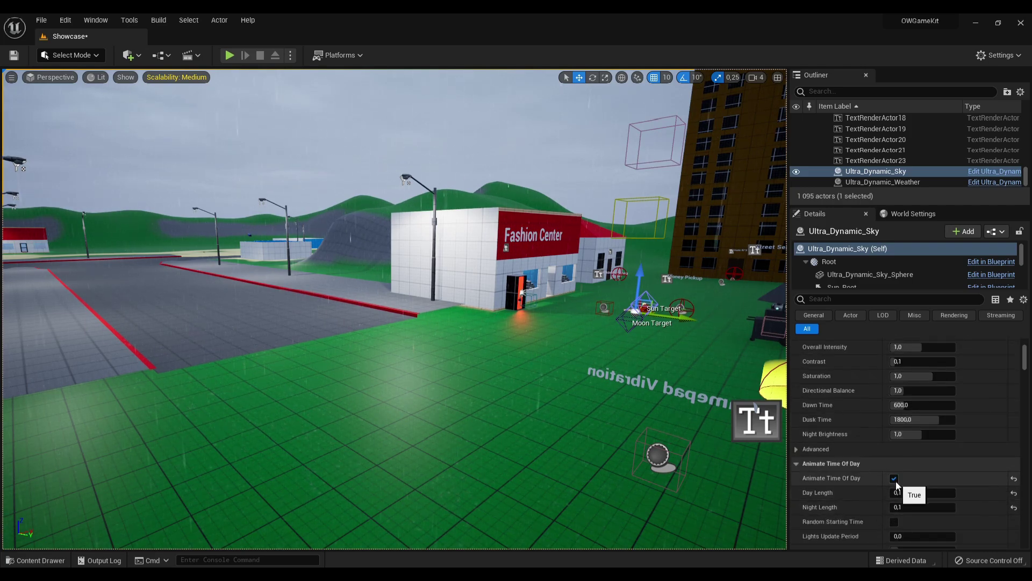
click(895, 478)
right_drag(643, 377, 591, 355)
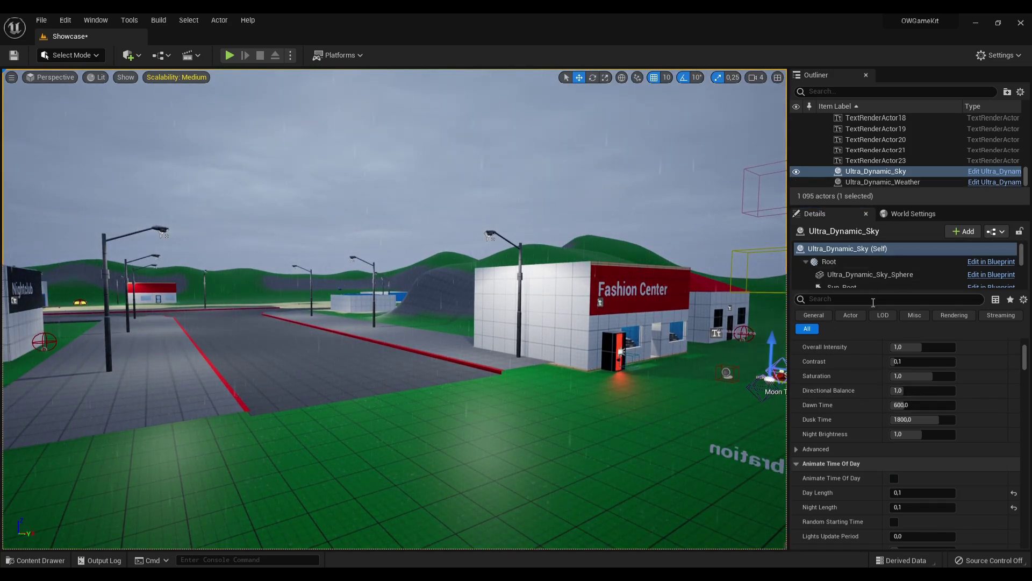
Step: Set Ultra_Dynamic_Weather's Weather preset to Clear_Skies
text(random)
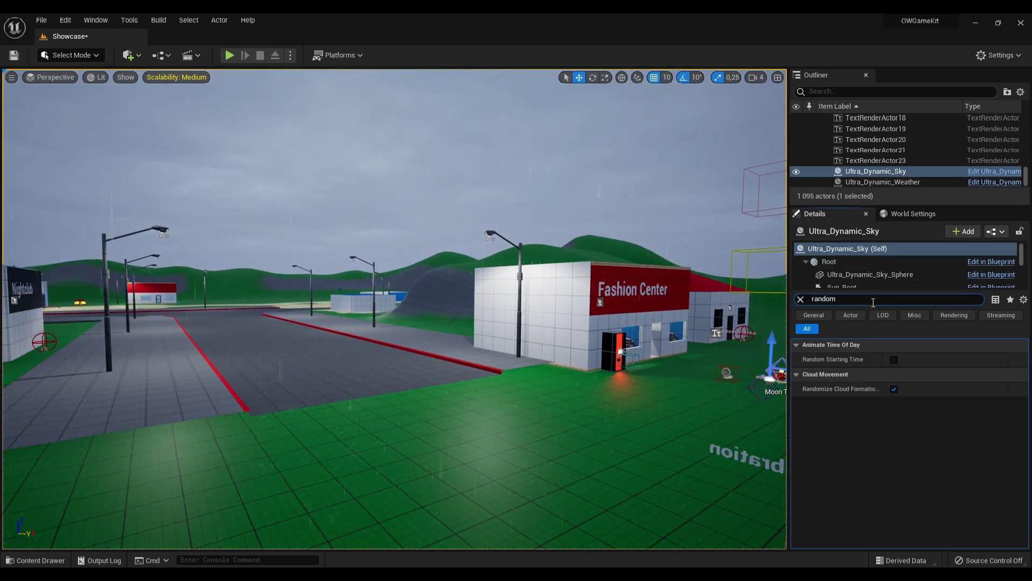
click(800, 300)
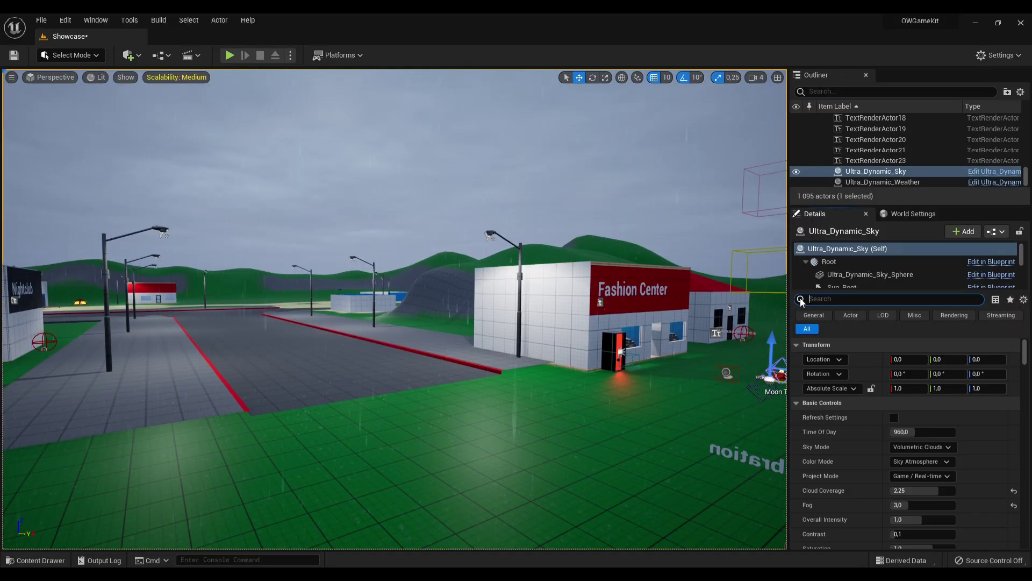
click(907, 183)
click(959, 406)
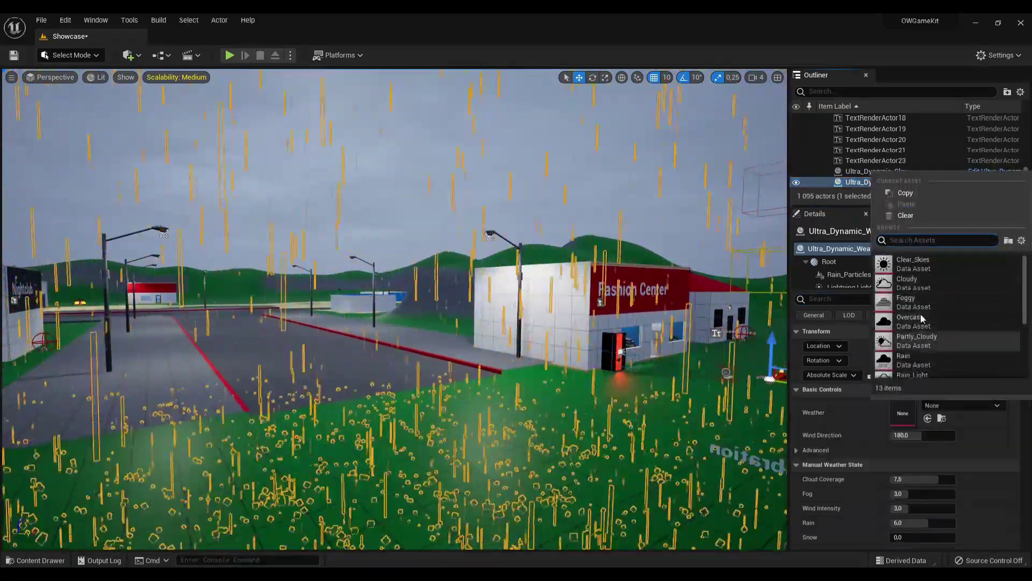
click(913, 264)
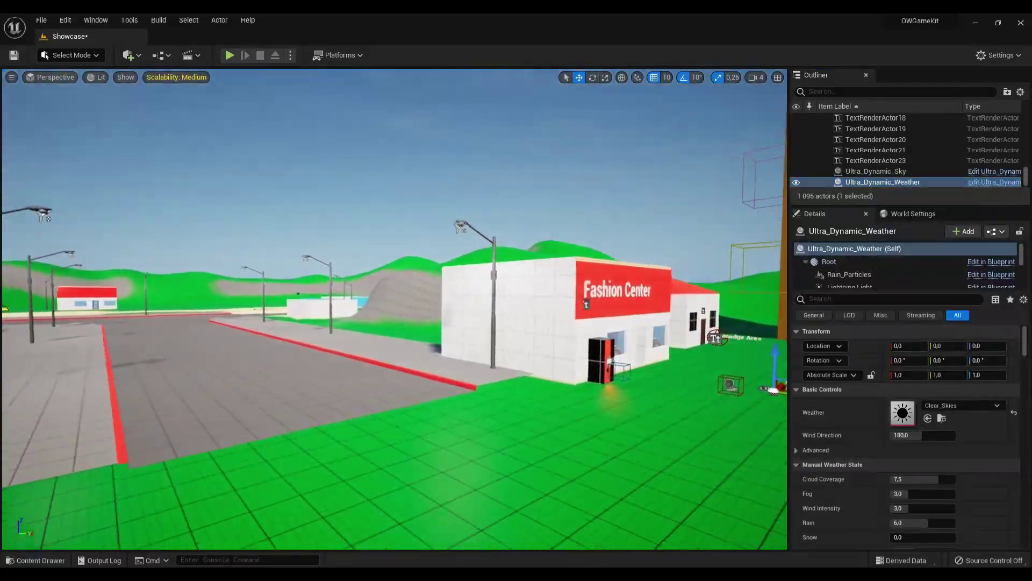
right_drag(262, 66, 262, 66)
Step: Play the level under clear skies, run the character forward briefly, then stop
click(230, 55)
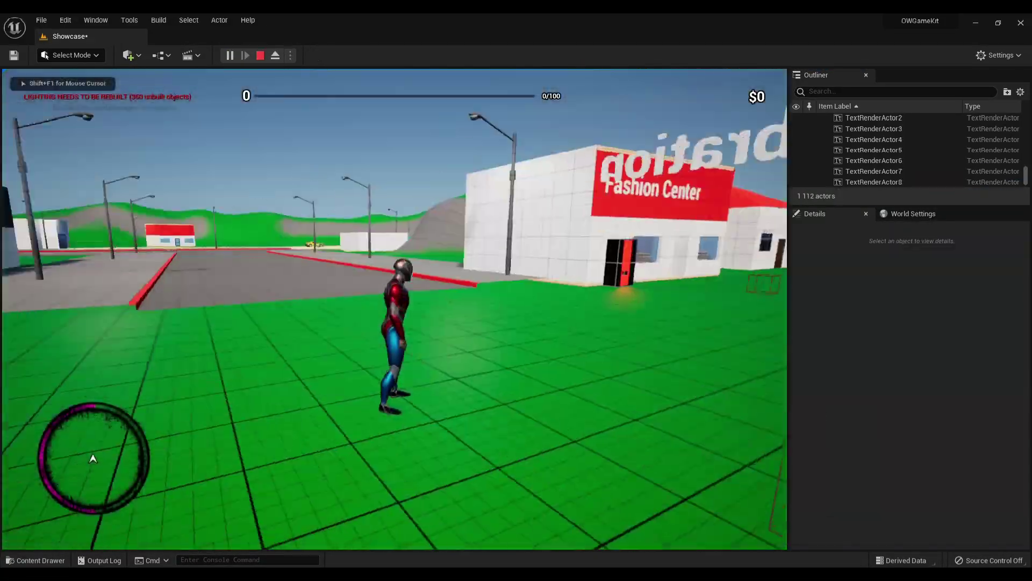
key(w)
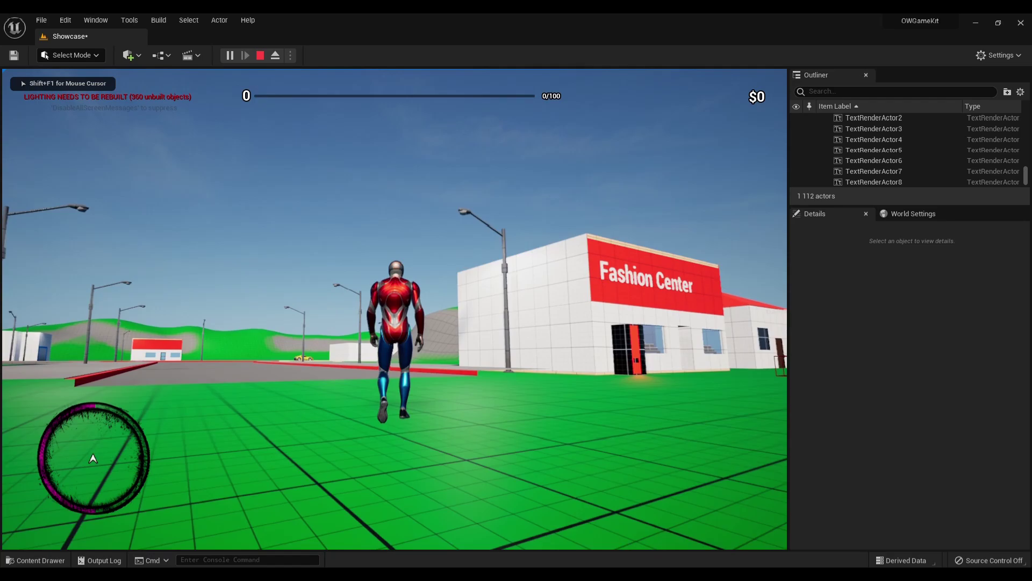
key(Escape)
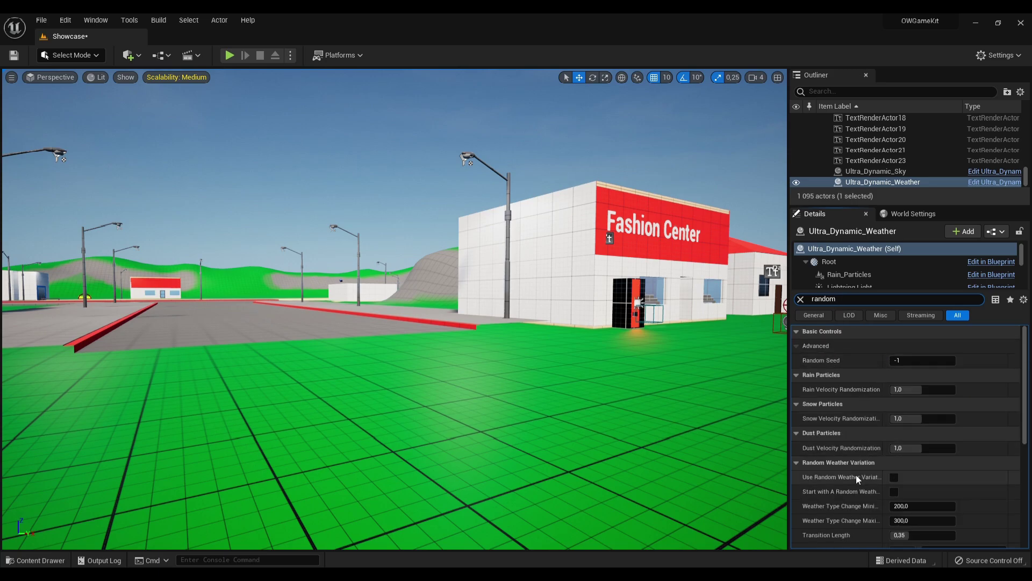
Step: Enable Start with A Random Weather on Ultra_Dynamic_Weather and run quick play tests
click(894, 492)
click(229, 55)
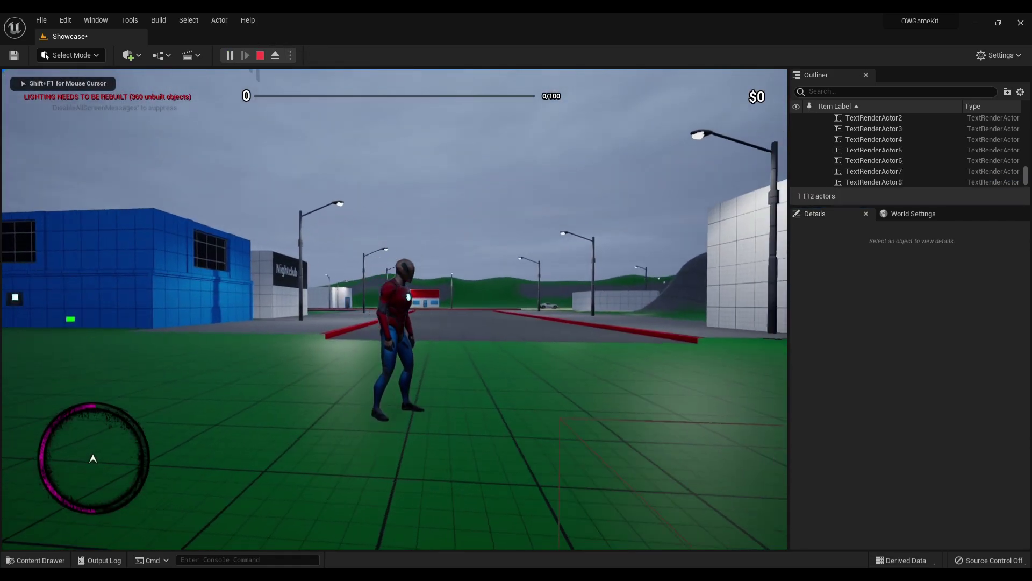
key(Escape)
click(229, 55)
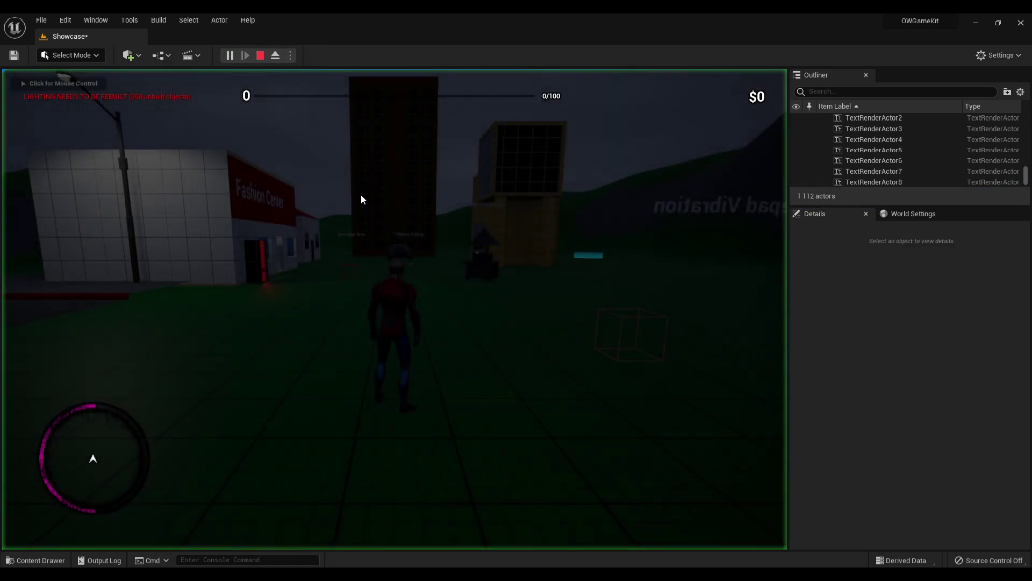
key(Escape)
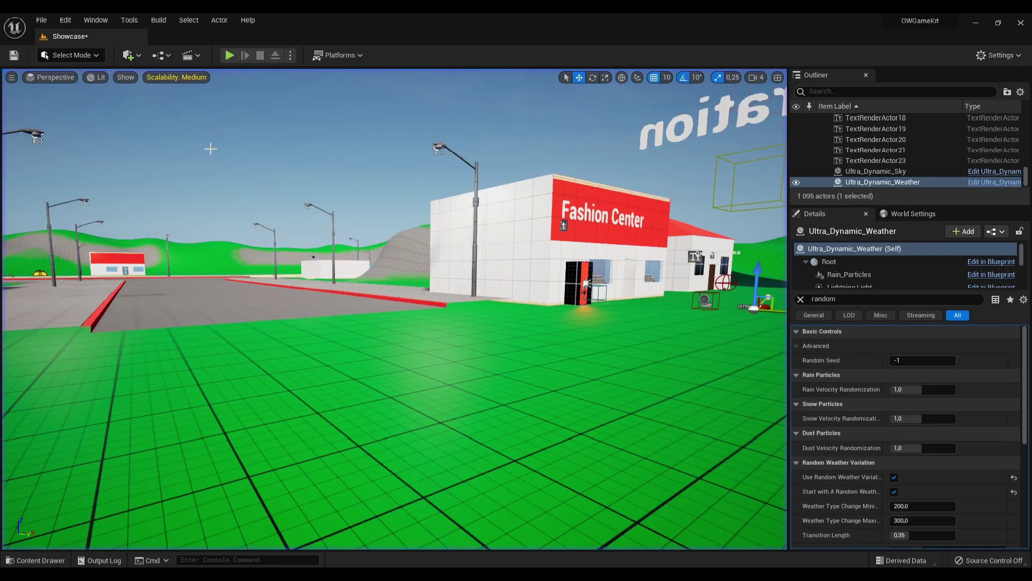
Step: Replay the level several times, walking the character around to compare the random weathers
click(230, 55)
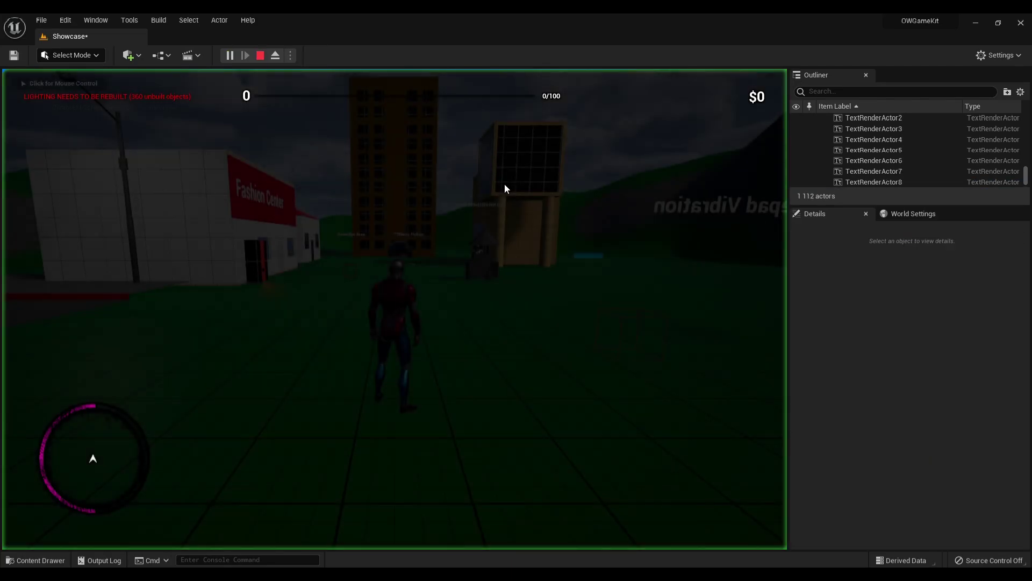
key(w)
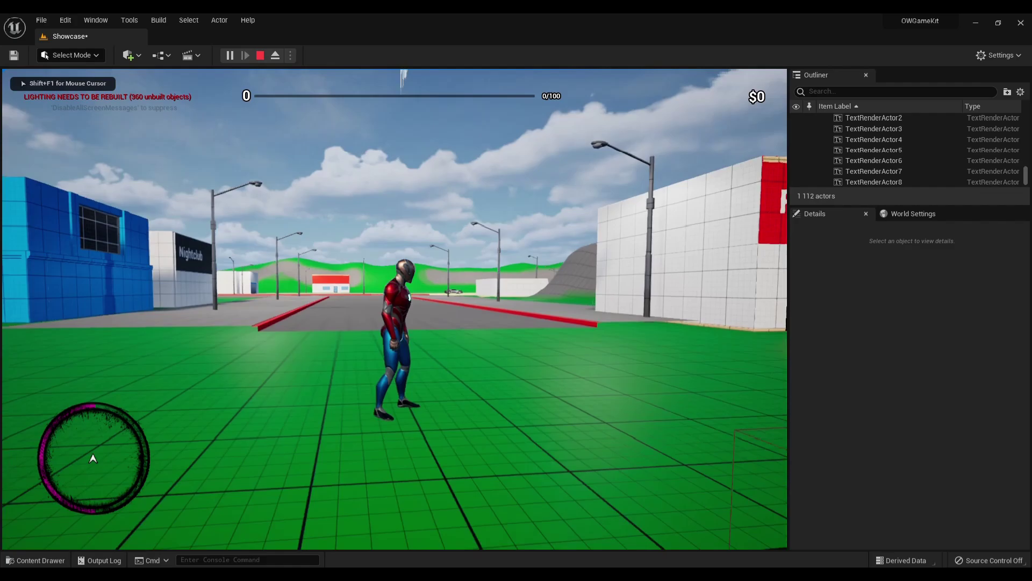
key(a)
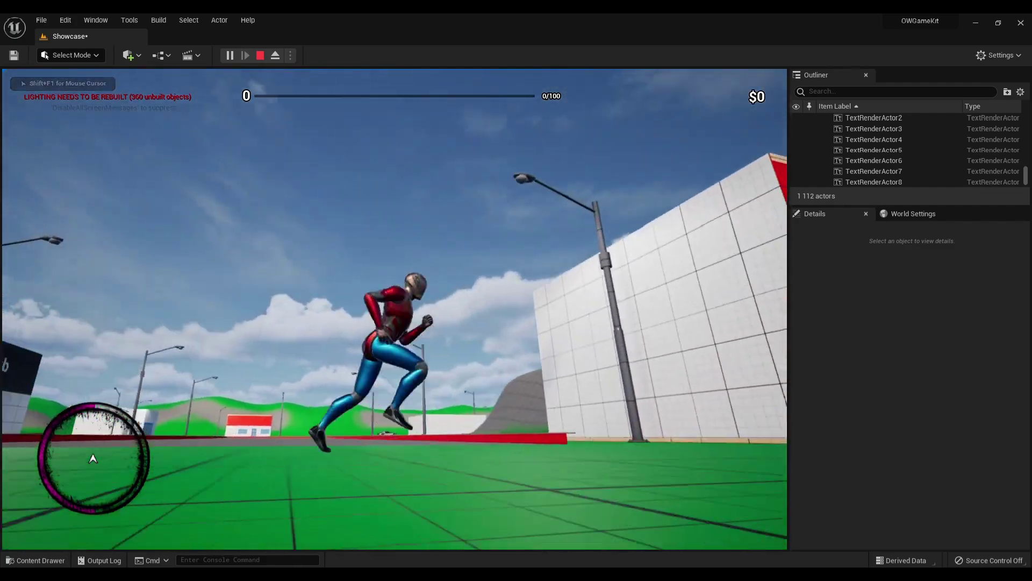
key(Escape)
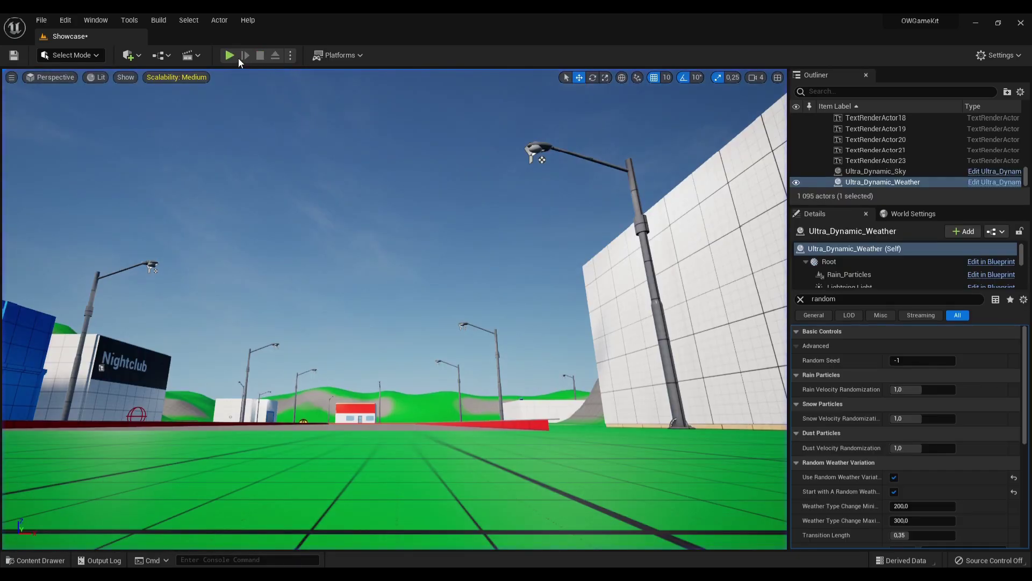
click(230, 55)
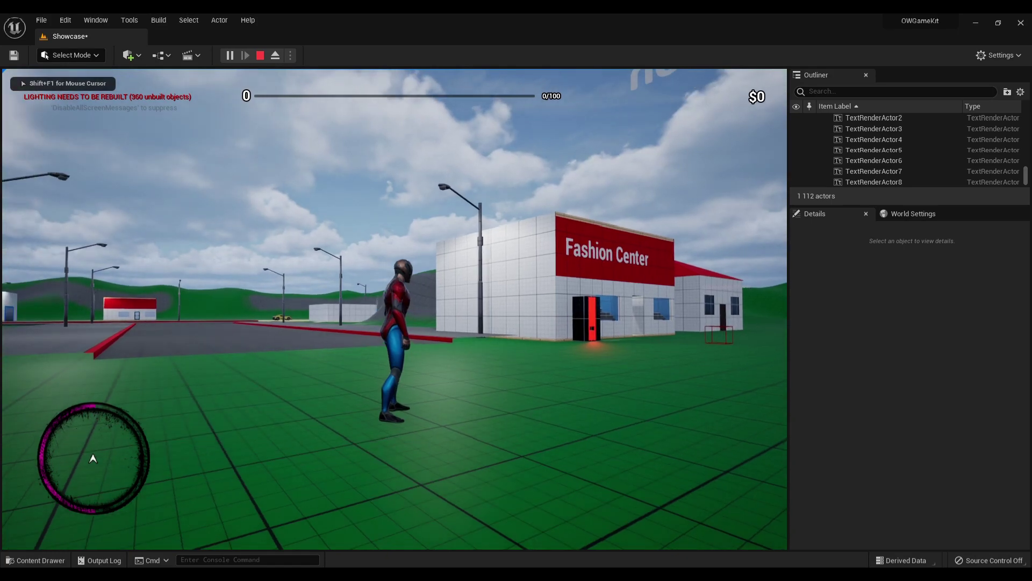
key(Escape)
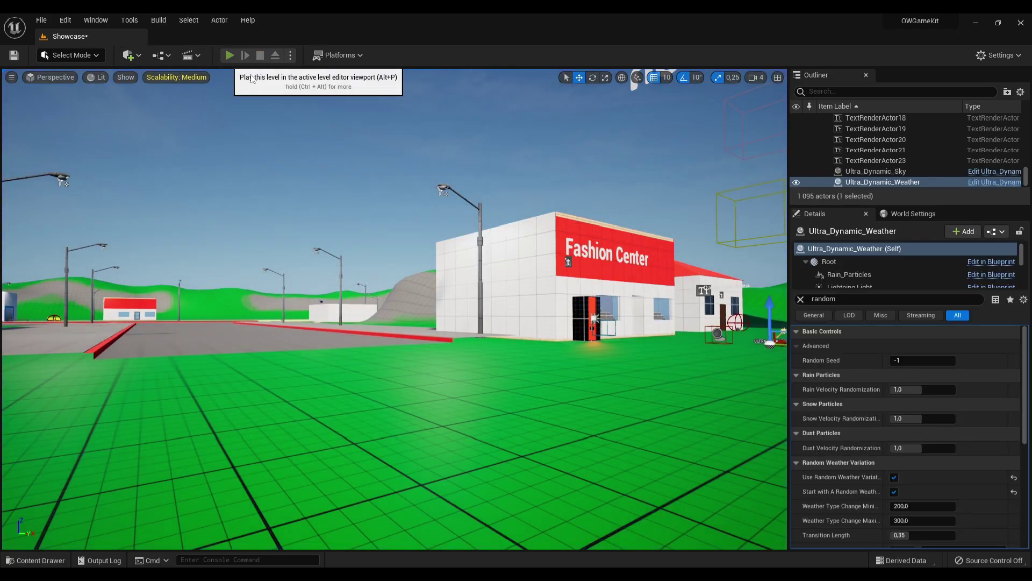
click(229, 55)
key(w)
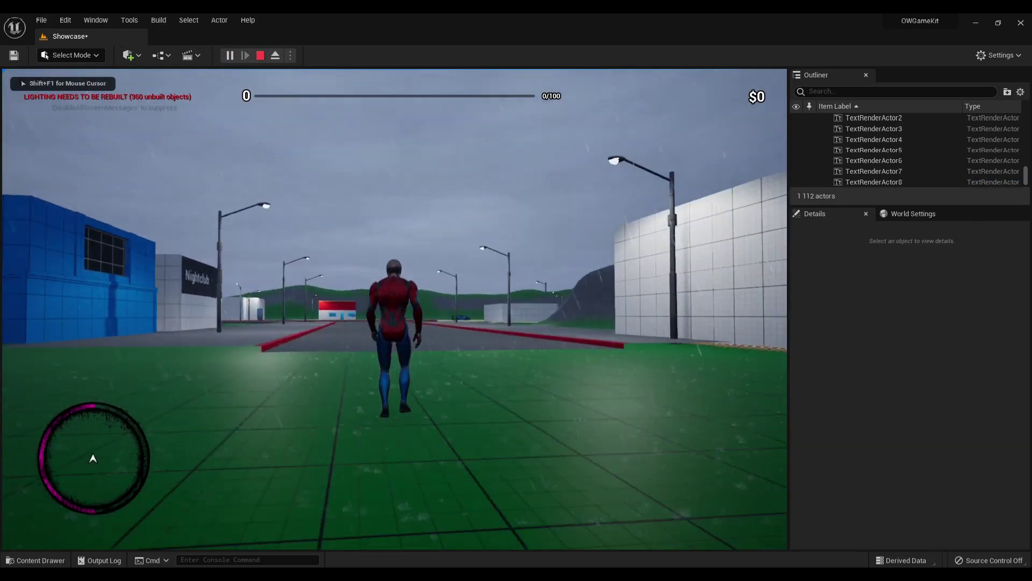
key(w)
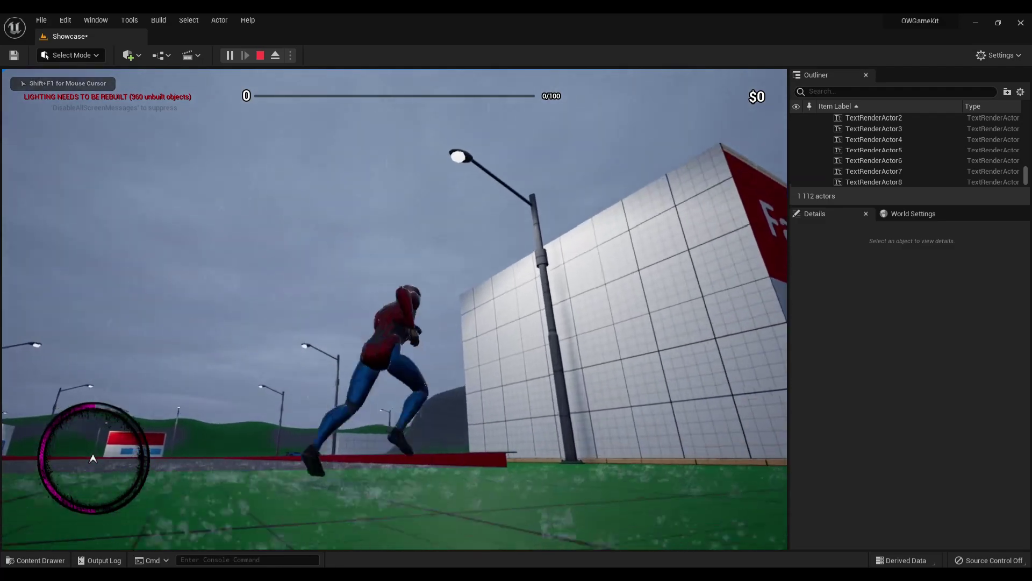
key(w)
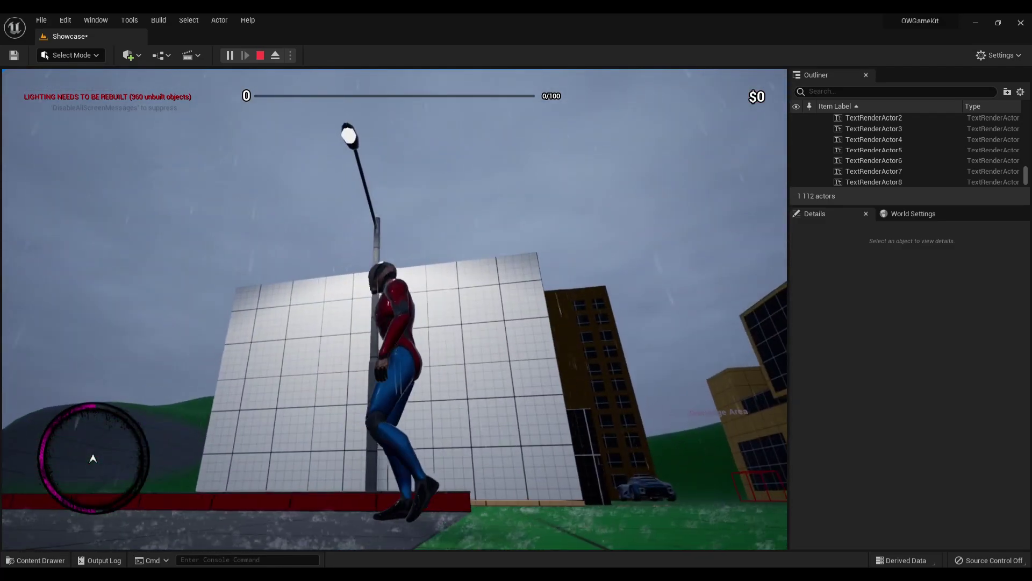
key(s)
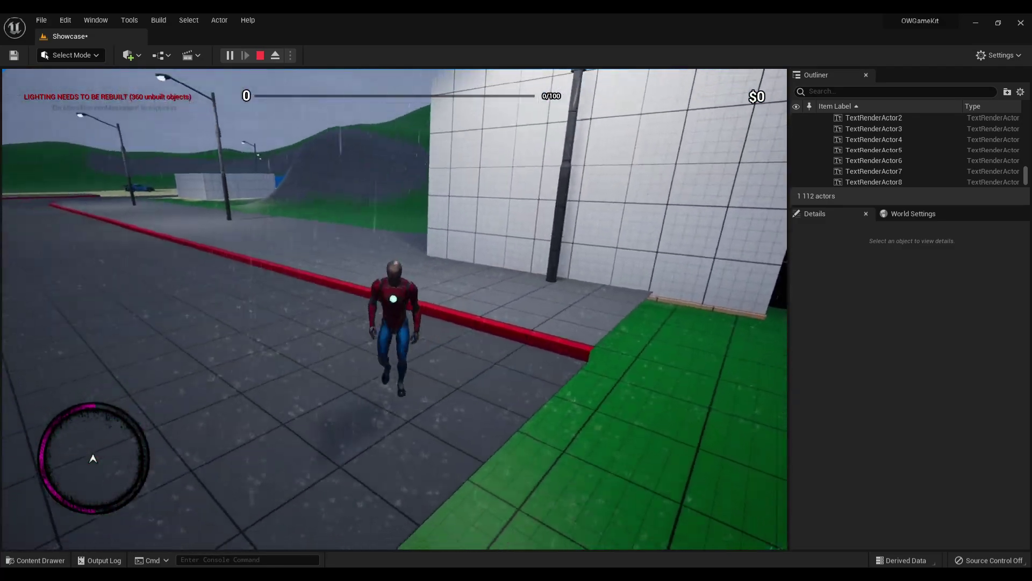
key(Escape)
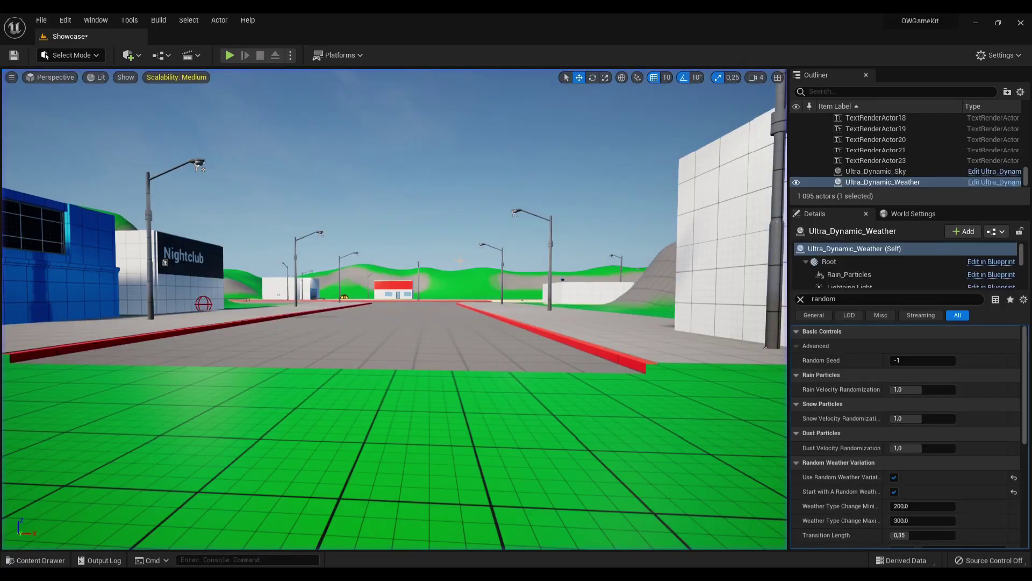